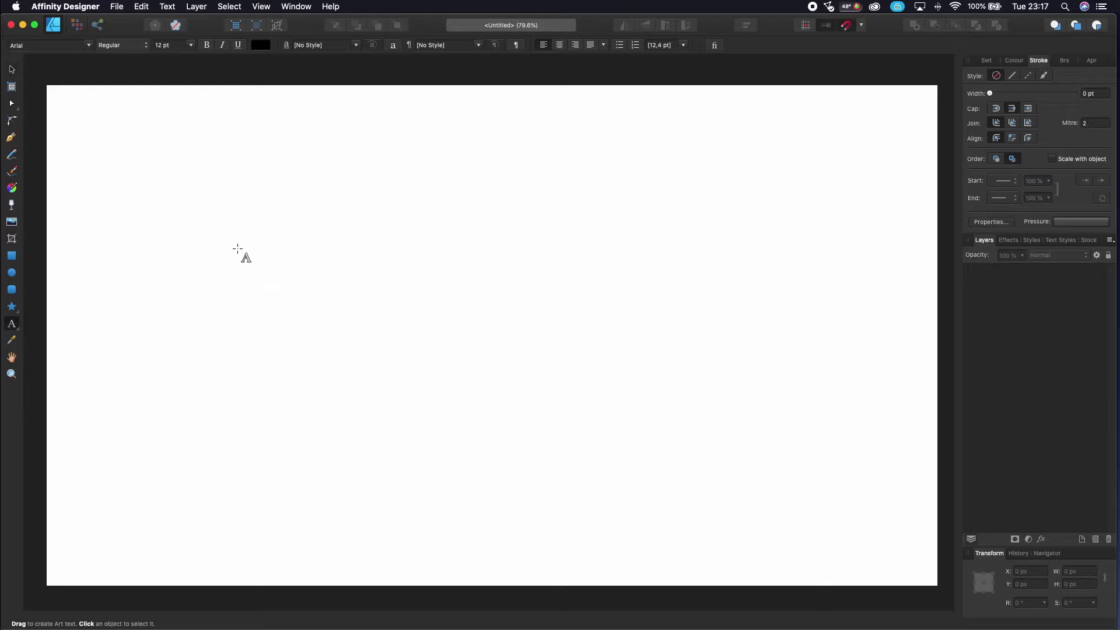
Step: Create 16 pt art text reading 'COOL' on the page and select its letters
{"action": "left_click", "coordinate": [238, 249]}
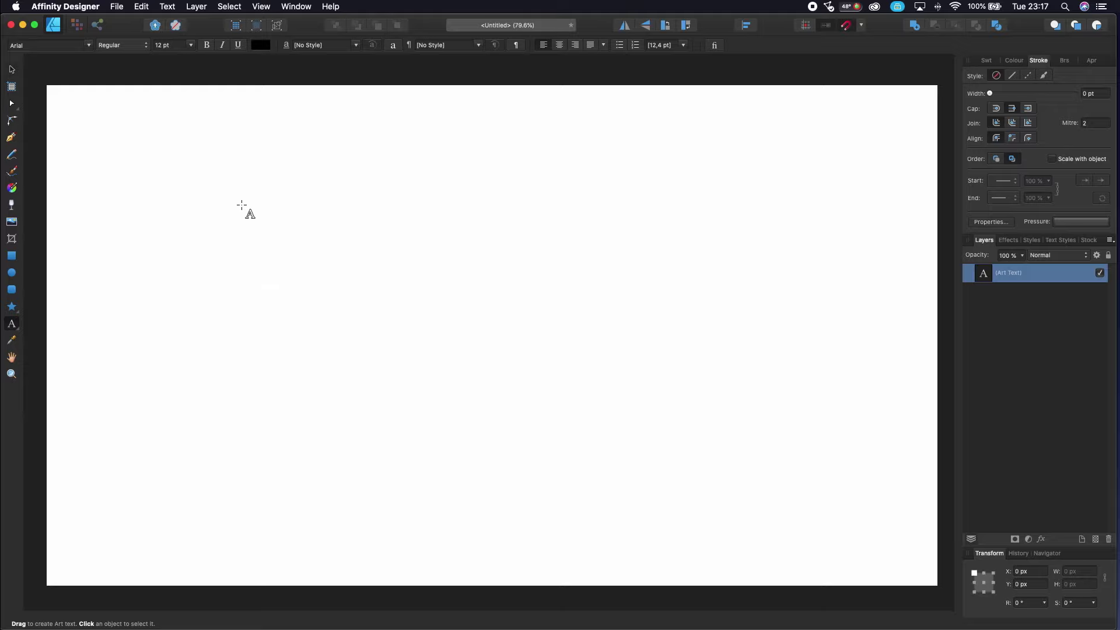
{"action": "left_click", "coordinate": [190, 46]}
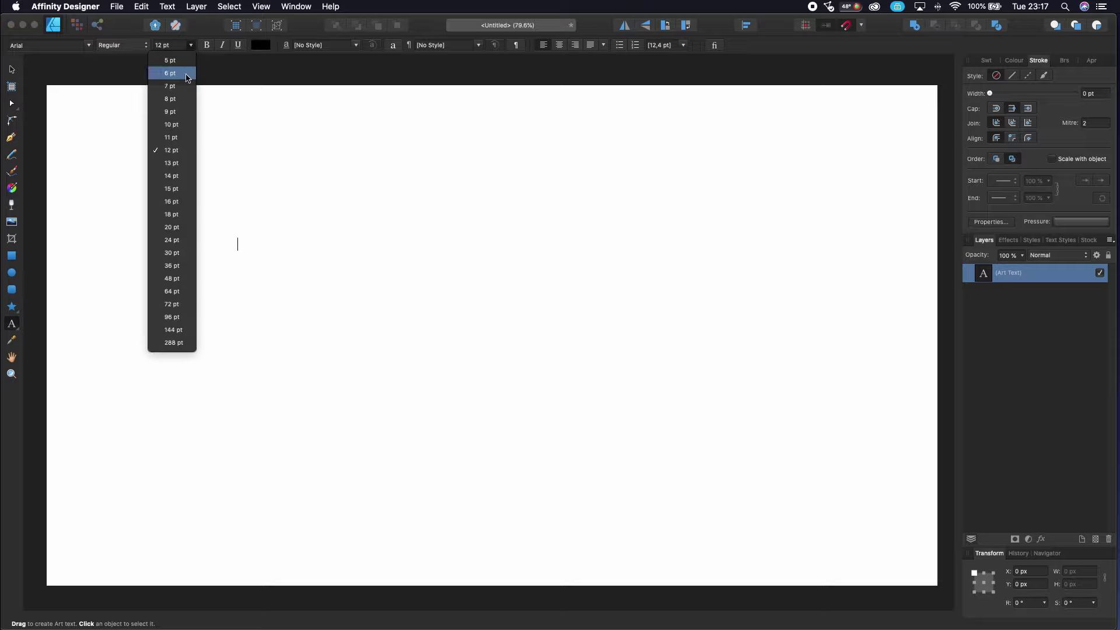
{"action": "left_click", "coordinate": [176, 201]}
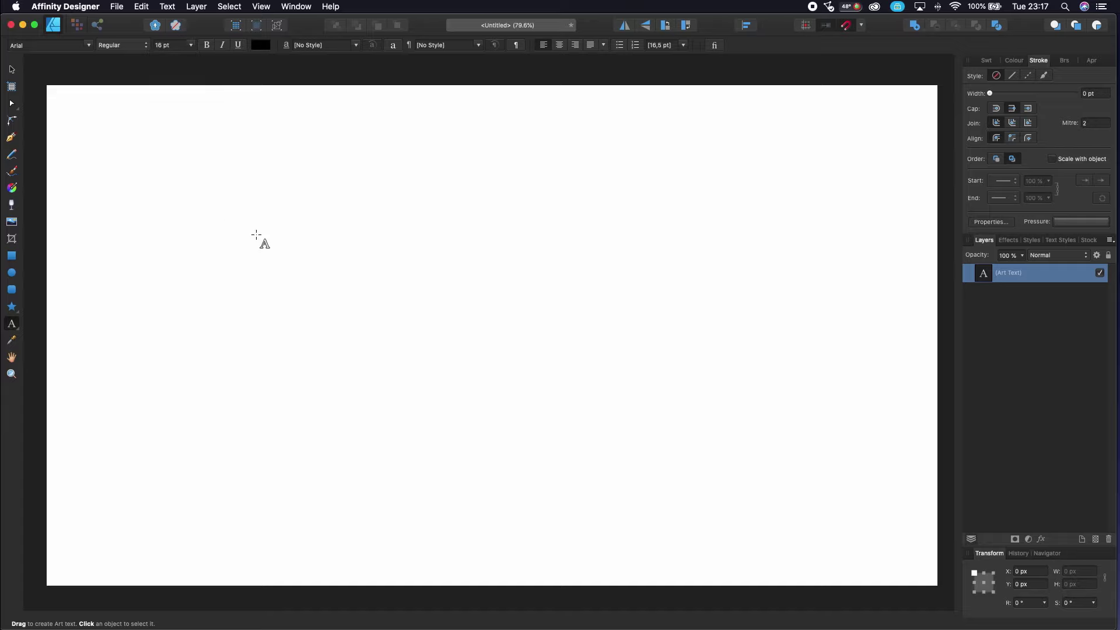
{"action": "type", "text": "COO"}
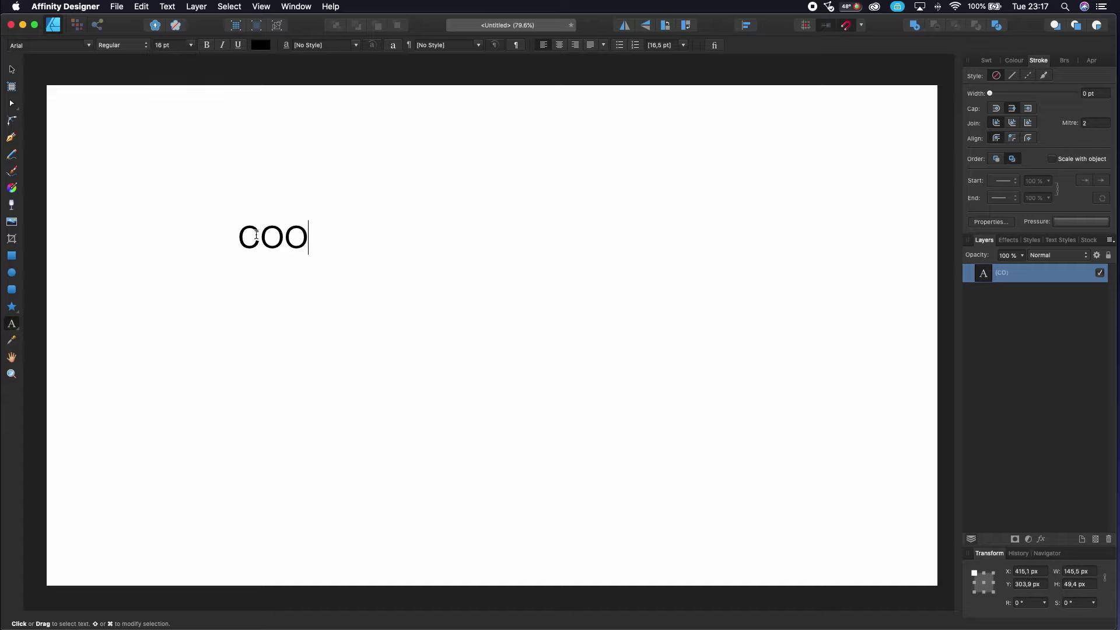
{"action": "type", "text": "L"}
{"action": "key", "text": "Escape"}
{"action": "double_click", "coordinate": [284, 236]}
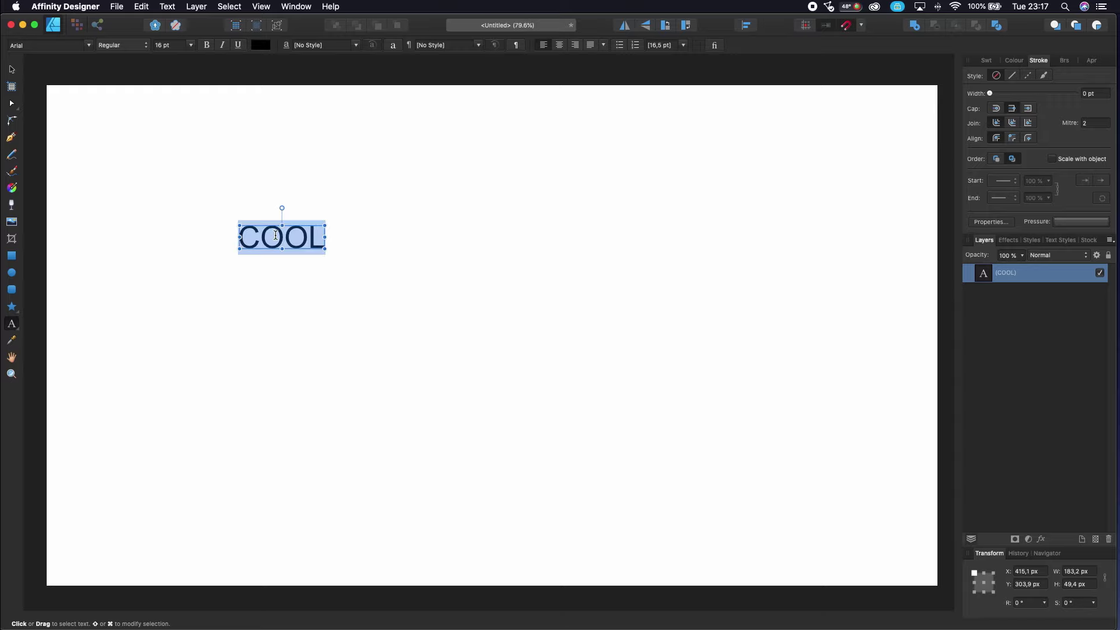
Step: Change the COOL text's font to Bison in the Bold style
{"action": "left_click", "coordinate": [89, 46]}
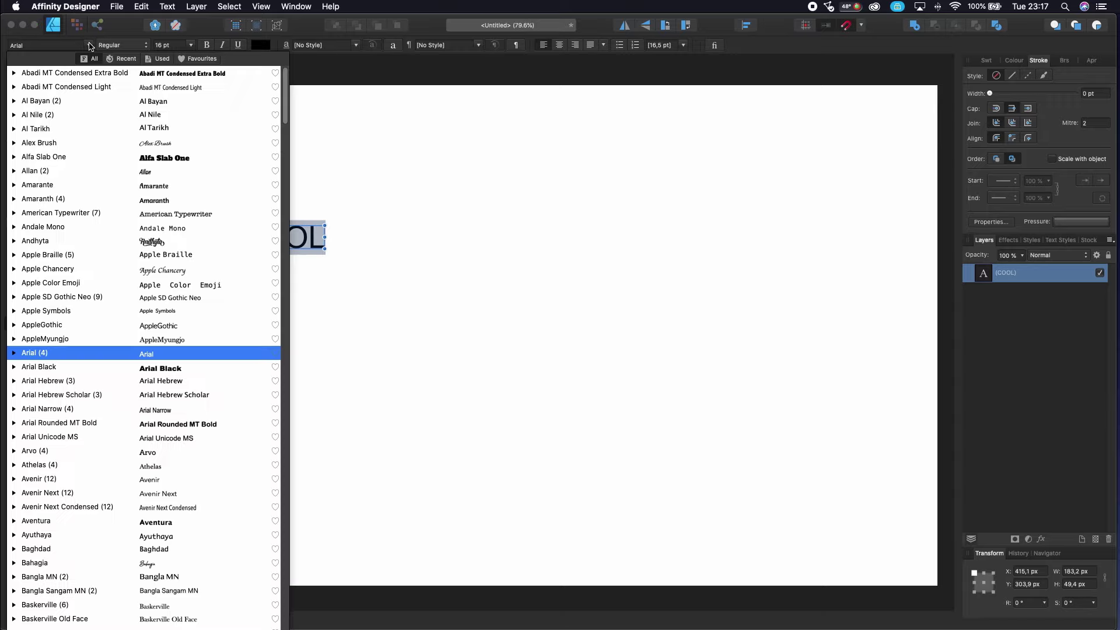
{"action": "type", "text": "bi"}
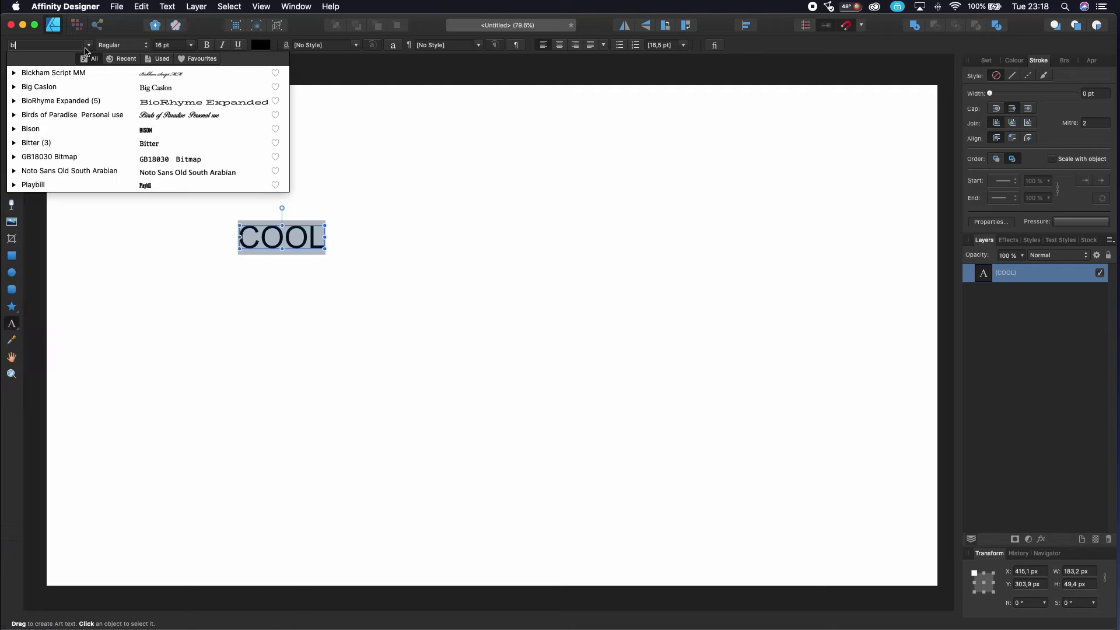
{"action": "left_click", "coordinate": [64, 131]}
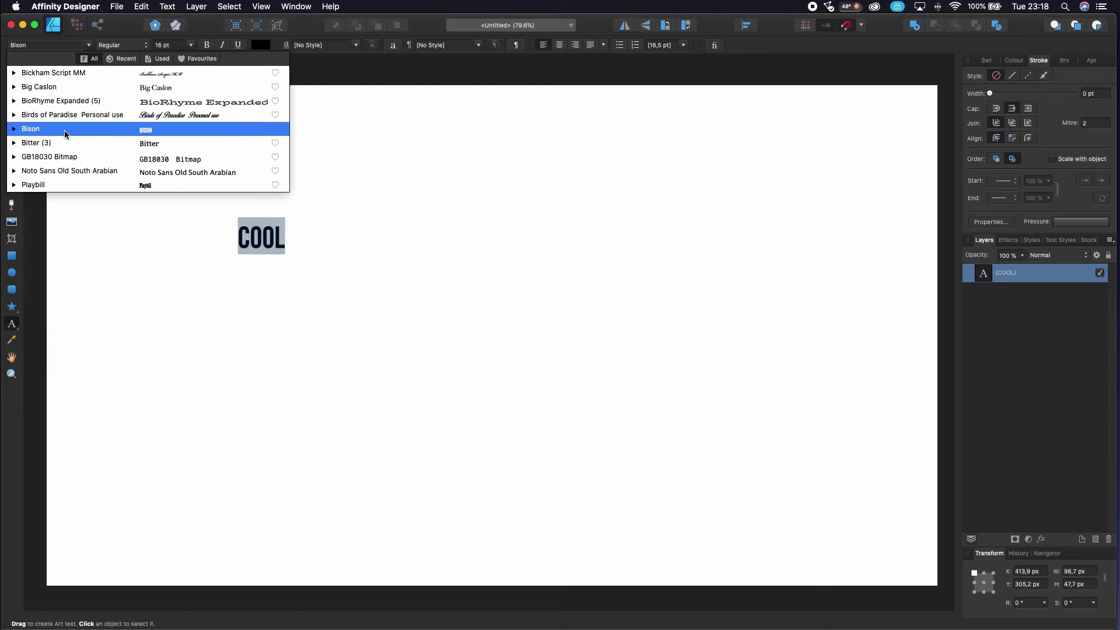
{"action": "left_click", "coordinate": [64, 131]}
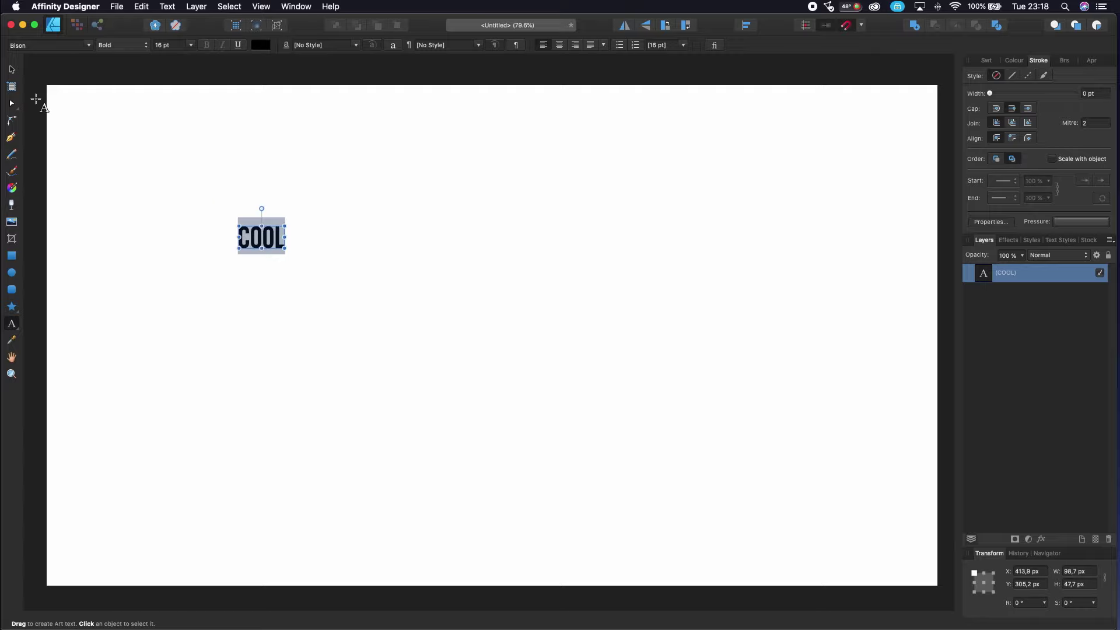
Step: Scale COOL up to about 328 × 159 px (53.2 pt) and reselect its letters
{"action": "left_click", "coordinate": [12, 71]}
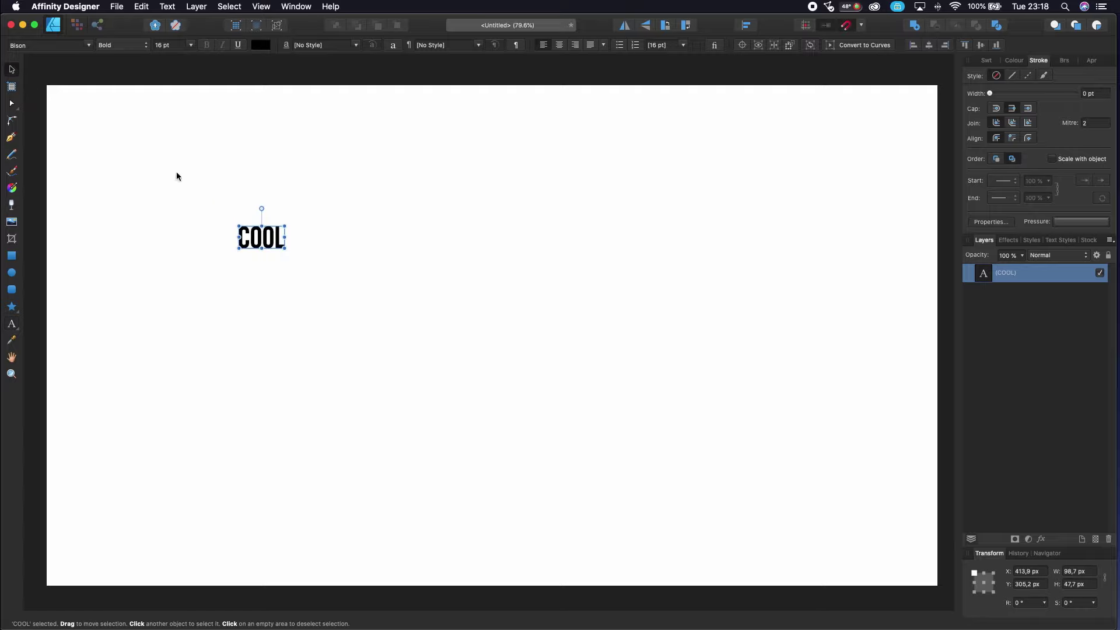
{"action": "left_click_drag", "start_coordinate": [283, 246], "coordinate": [307, 328]}
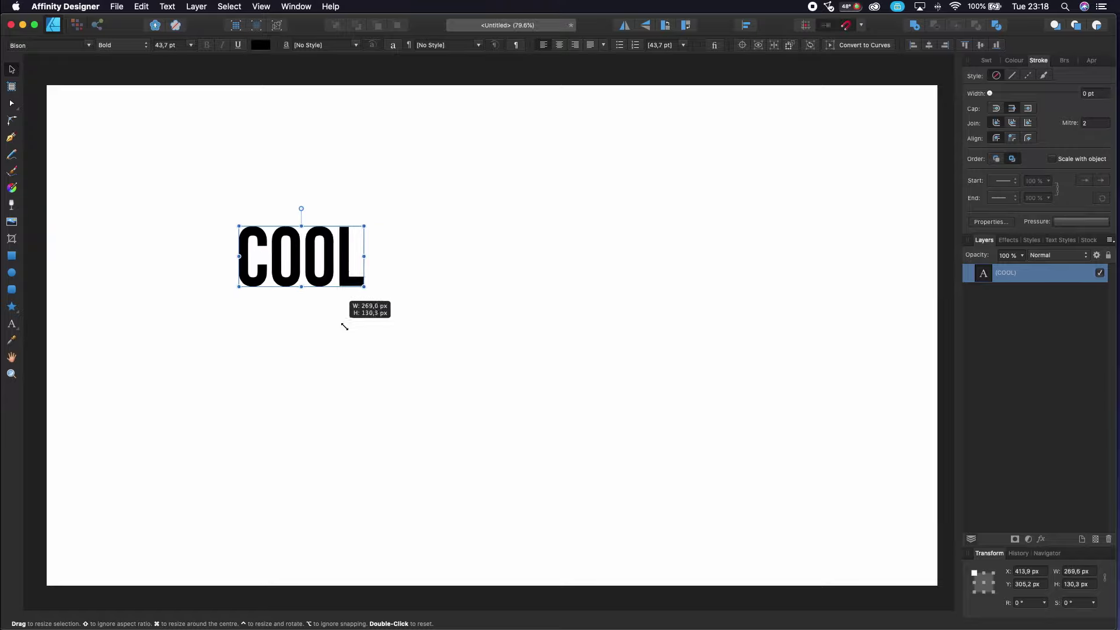
{"action": "mouse_move", "coordinate": [306, 328]}
{"action": "left_mouse_down"}
{"action": "mouse_move", "coordinate": [344, 315]}
{"action": "mouse_move", "coordinate": [375, 324]}
{"action": "left_mouse_up"}
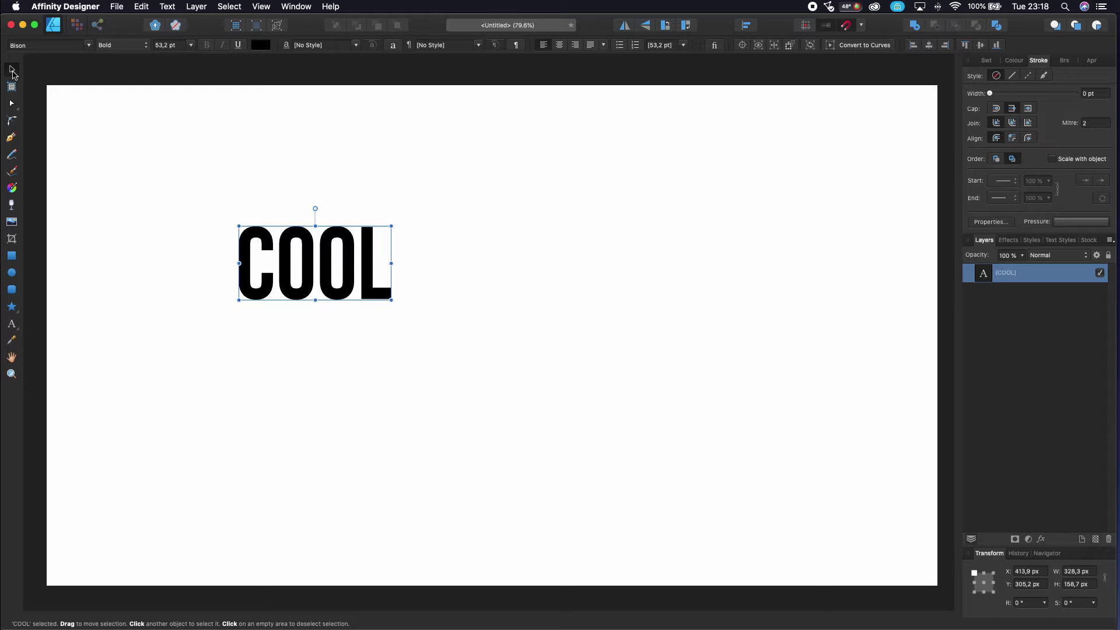
{"action": "left_click", "coordinate": [107, 139]}
{"action": "left_click", "coordinate": [264, 299]}
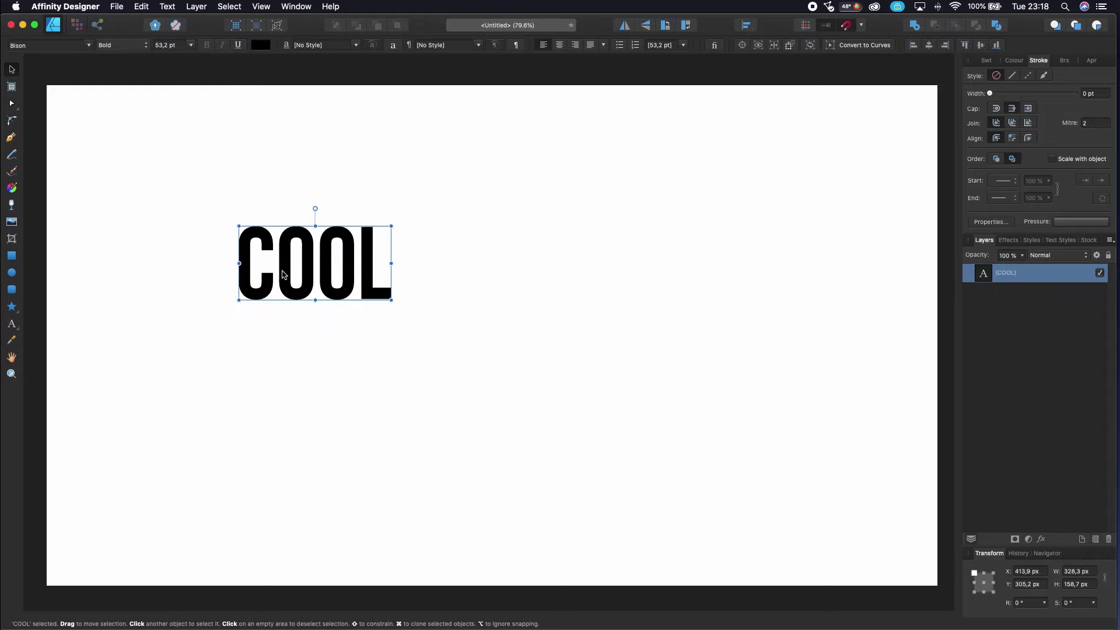
{"action": "key", "text": "t"}
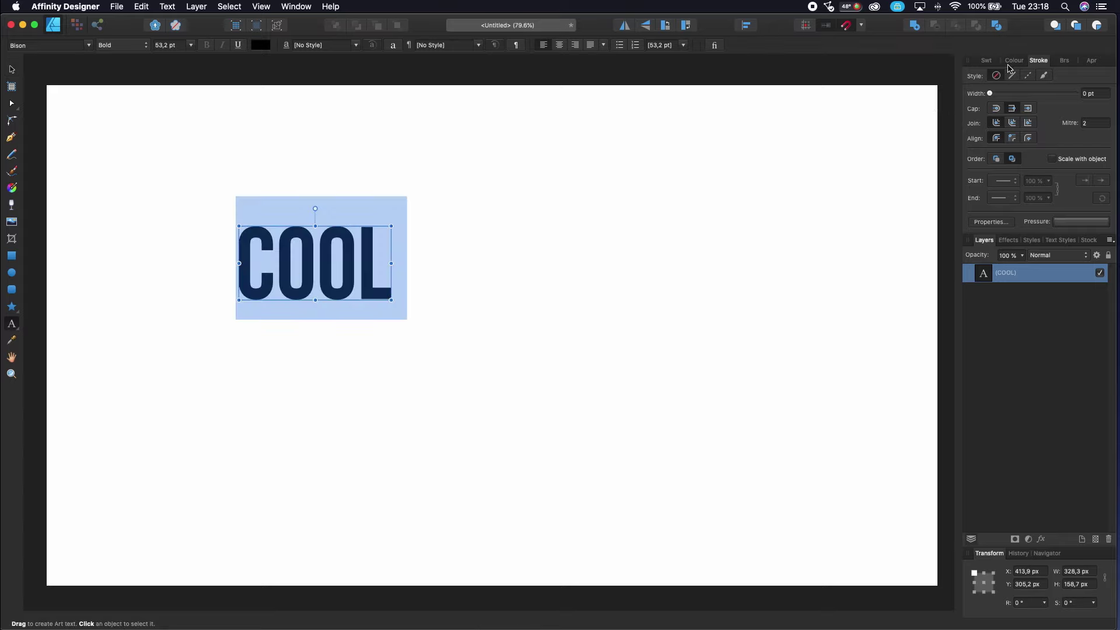
Step: Load the Holographic Gradient by 4GArt swatch palette and fill COOL with one of its gradients
{"action": "left_click", "coordinate": [987, 61]}
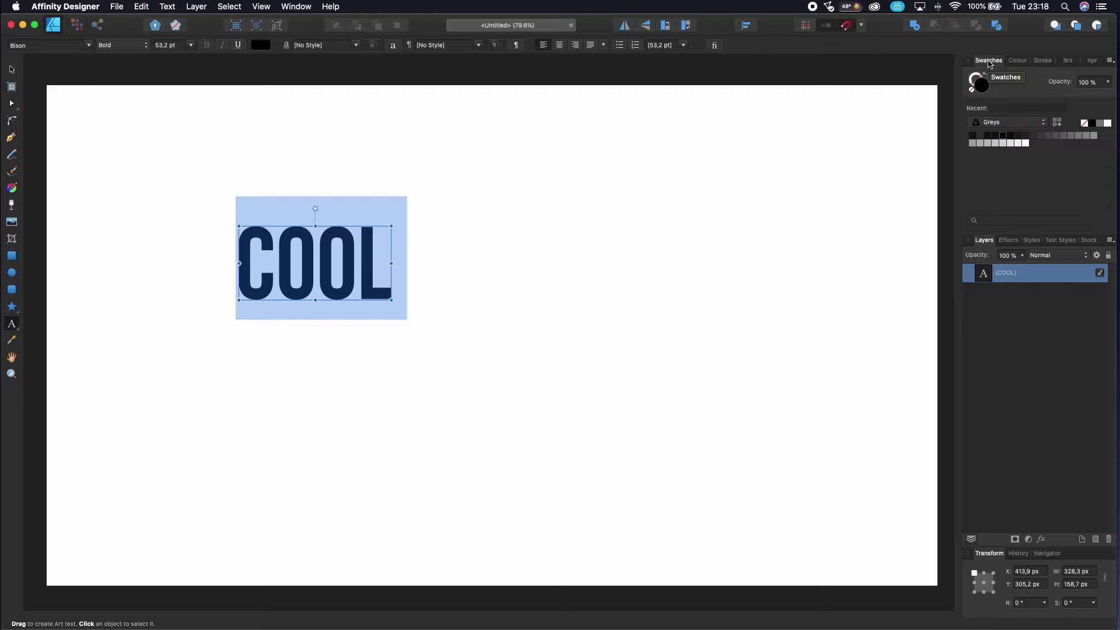
{"action": "left_click", "coordinate": [994, 123]}
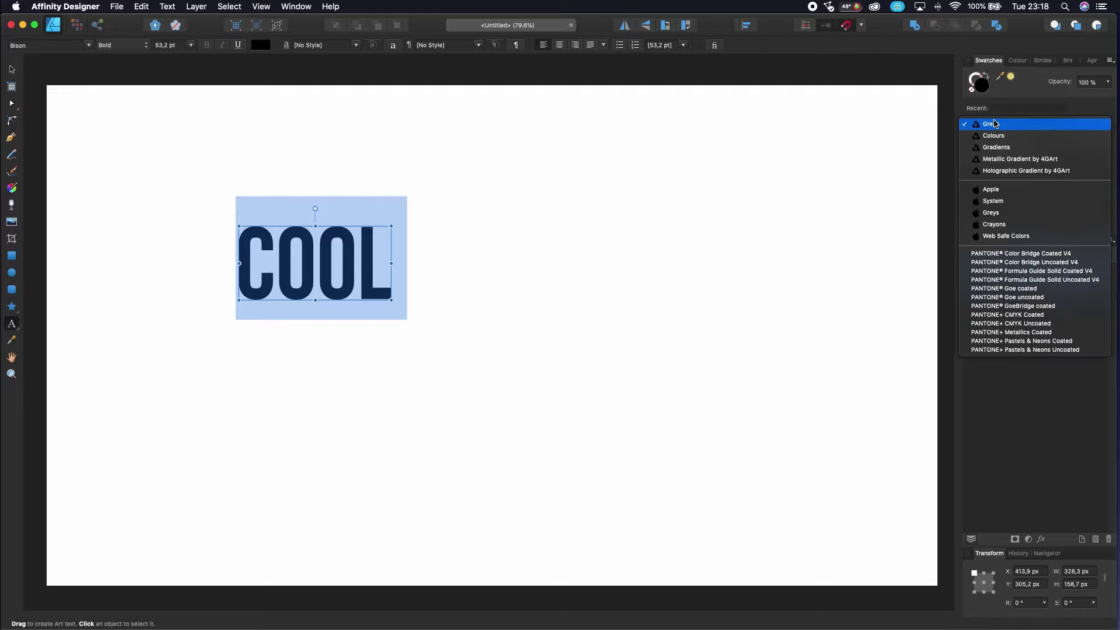
{"action": "left_click", "coordinate": [1016, 172]}
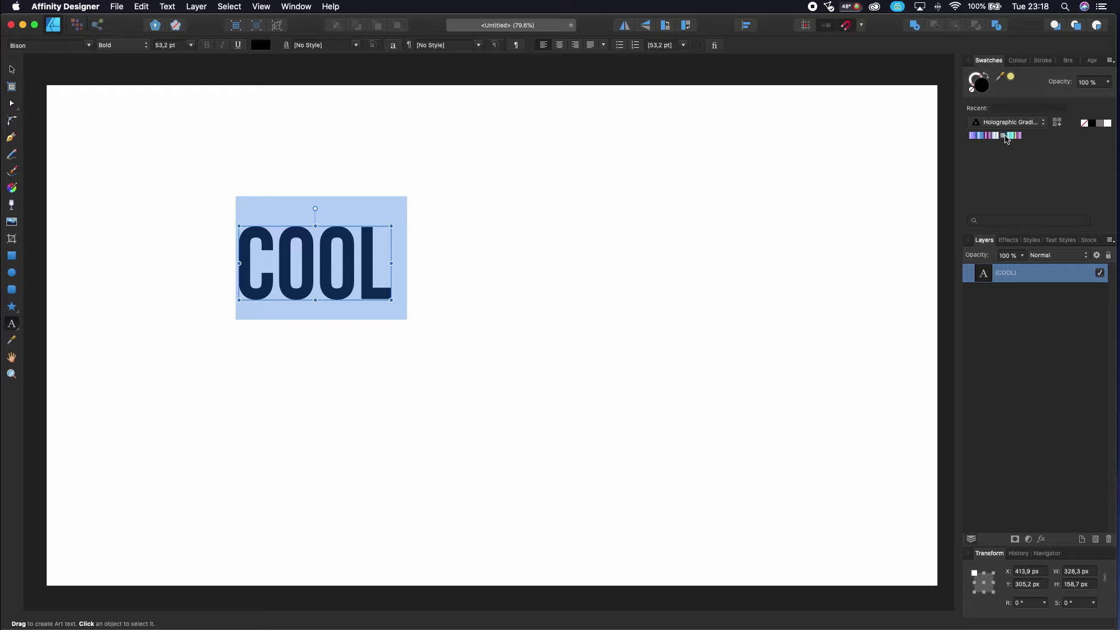
{"action": "left_click", "coordinate": [1004, 136]}
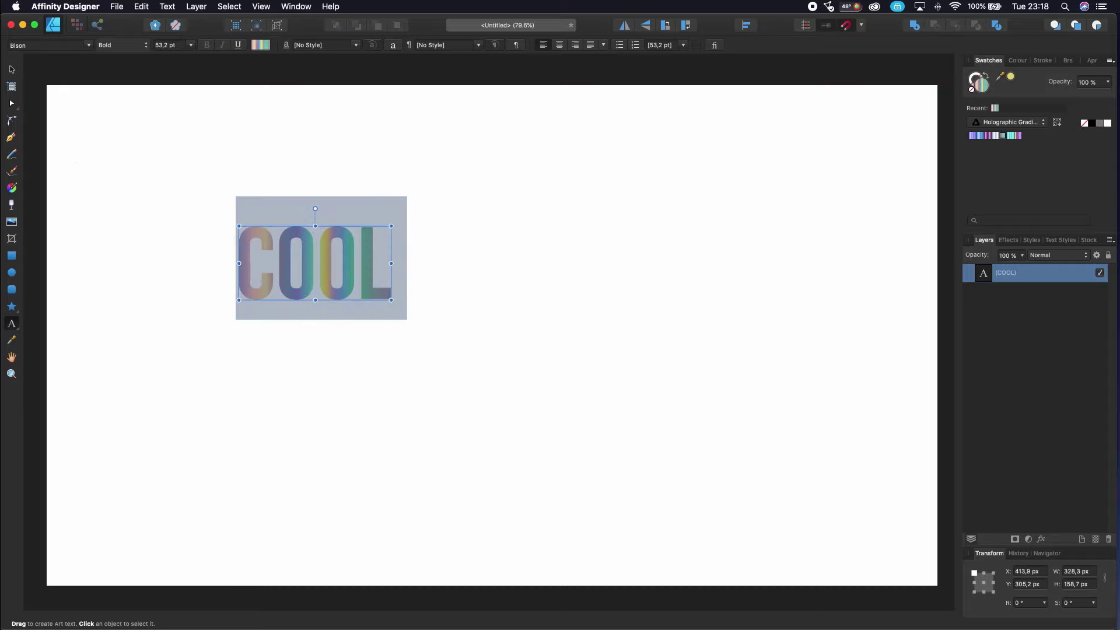
Step: Make COOL's holographic gradient run vertically, top to bottom, giving horizontal colour bands
{"action": "left_click", "coordinate": [11, 187]}
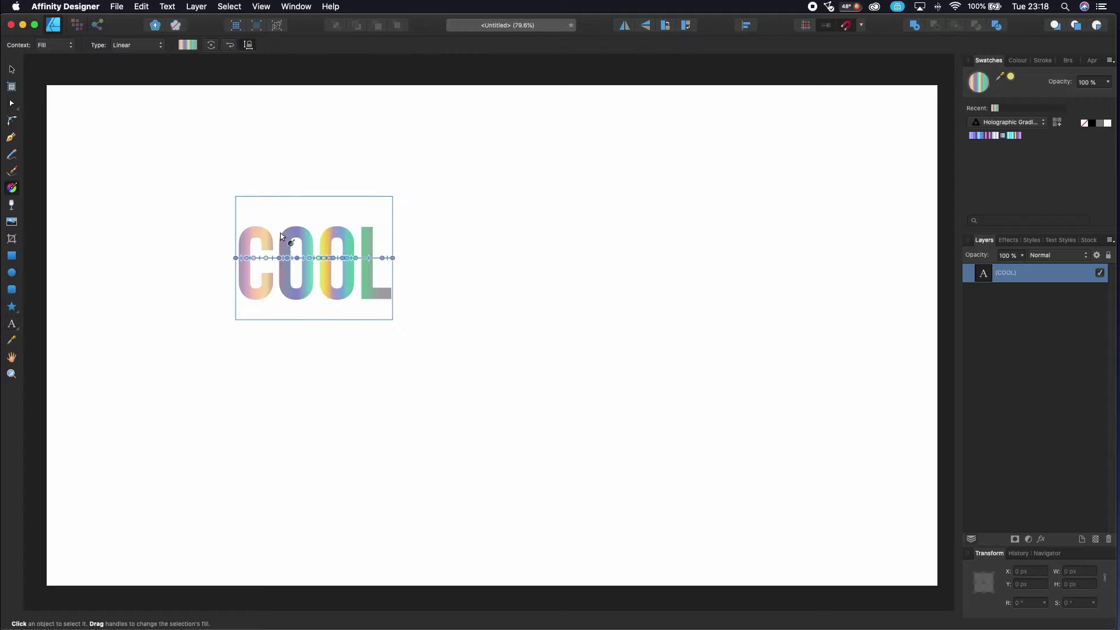
{"action": "left_click_drag", "start_coordinate": [293, 226], "coordinate": [295, 302]}
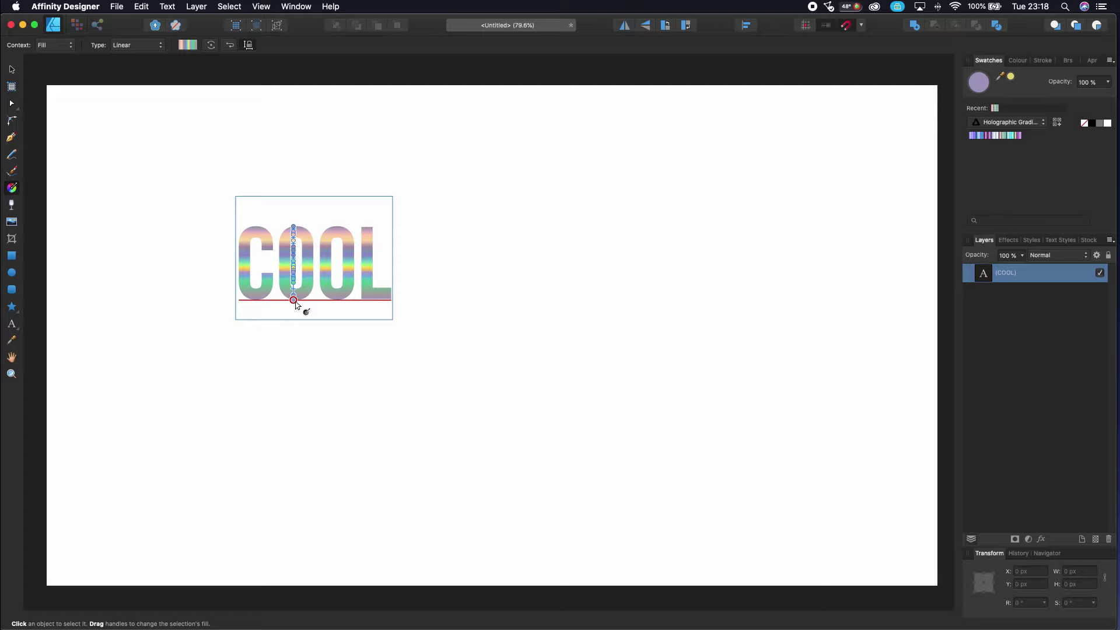
{"action": "left_click", "coordinate": [12, 70]}
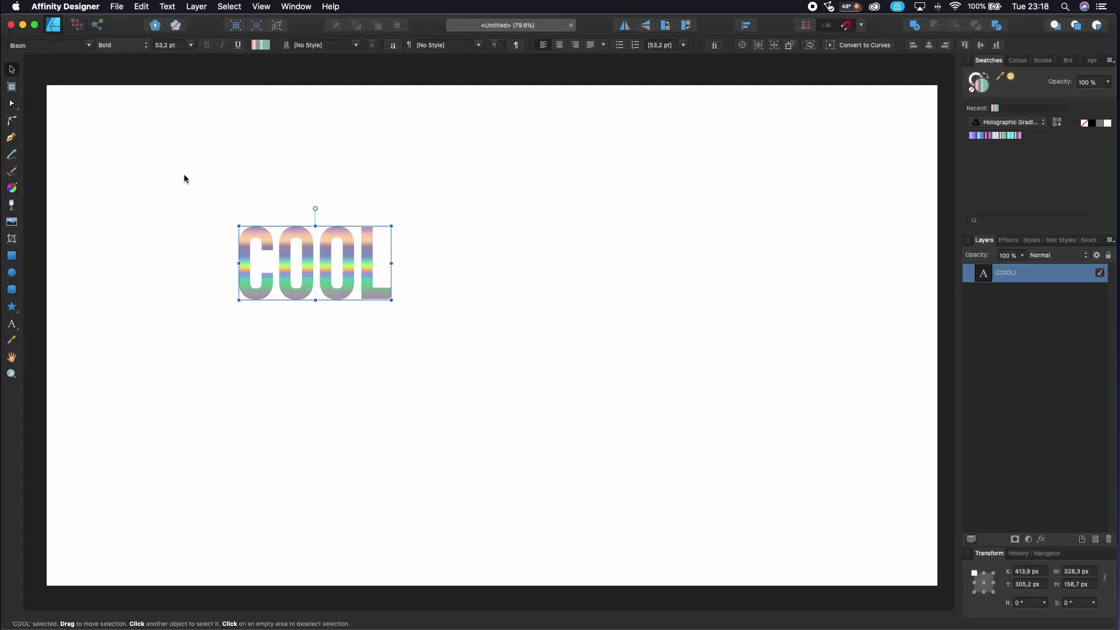
{"action": "left_click", "coordinate": [184, 178]}
{"action": "left_click", "coordinate": [330, 258]}
{"action": "left_click", "coordinate": [975, 82]}
{"action": "left_click", "coordinate": [996, 108]}
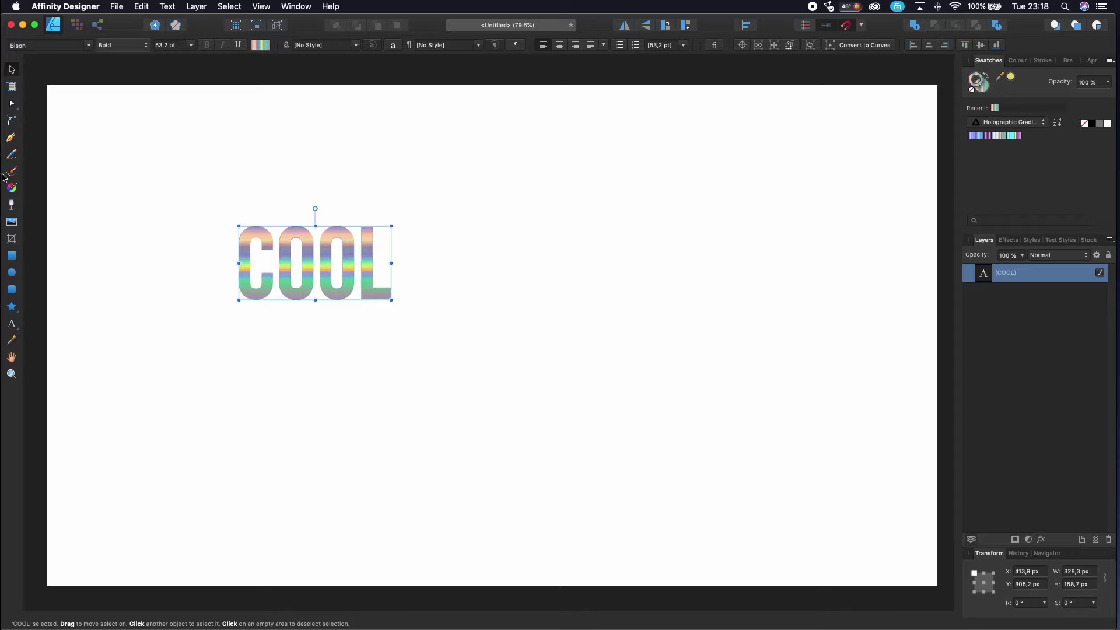
Step: Set COOL's outline to 0.8 pt with a top-to-bottom gradient, then deselect
{"action": "left_click", "coordinate": [1040, 61]}
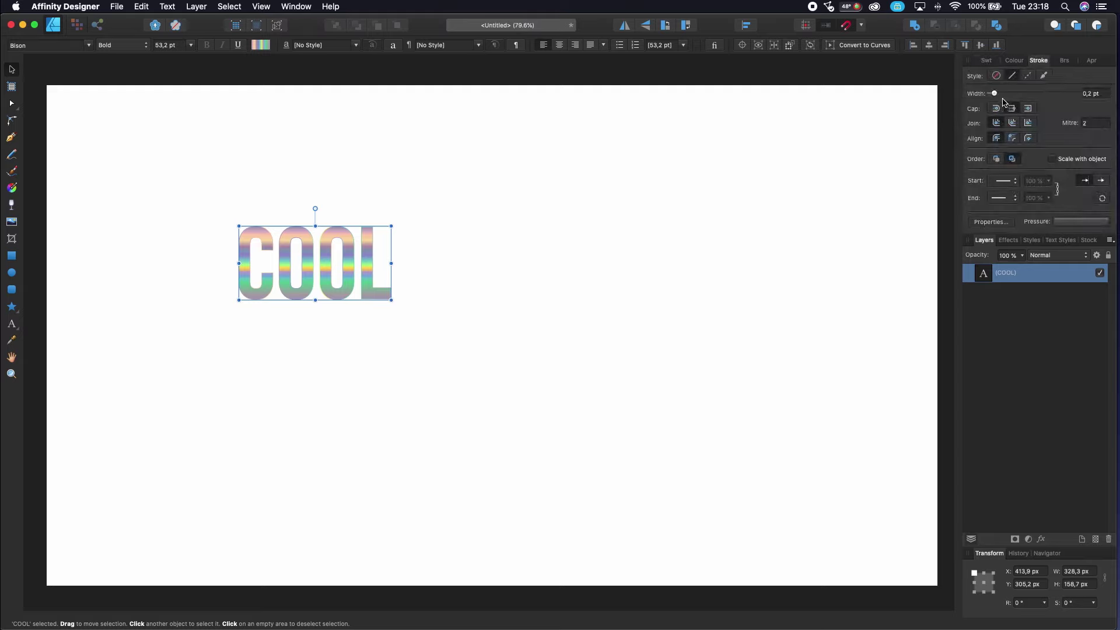
{"action": "left_click_drag", "start_coordinate": [995, 94], "coordinate": [1005, 93]}
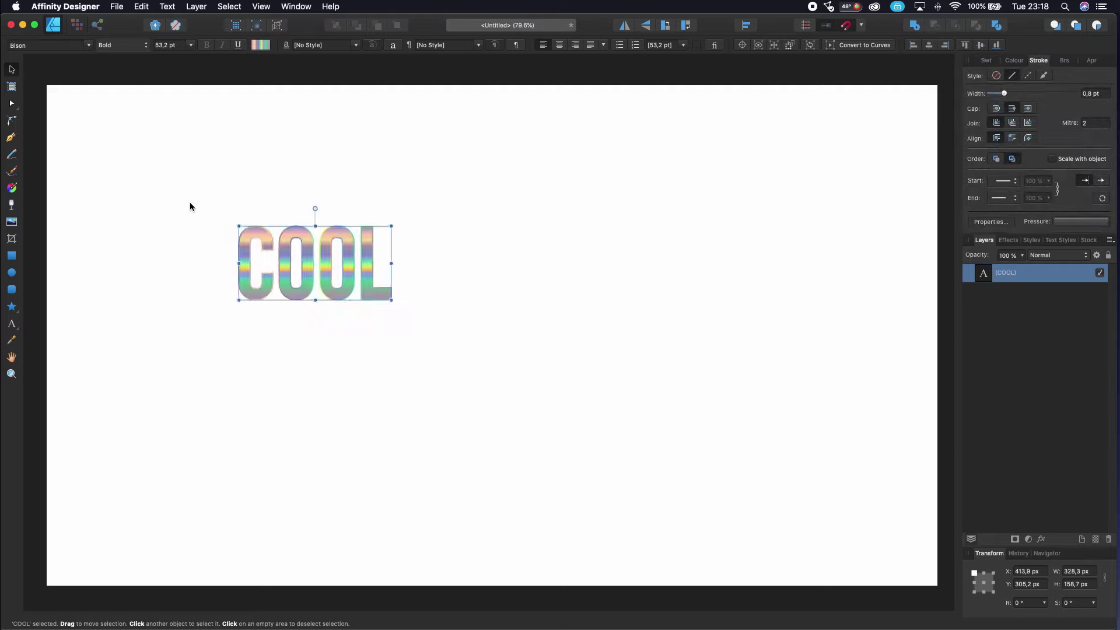
{"action": "key", "text": "g"}
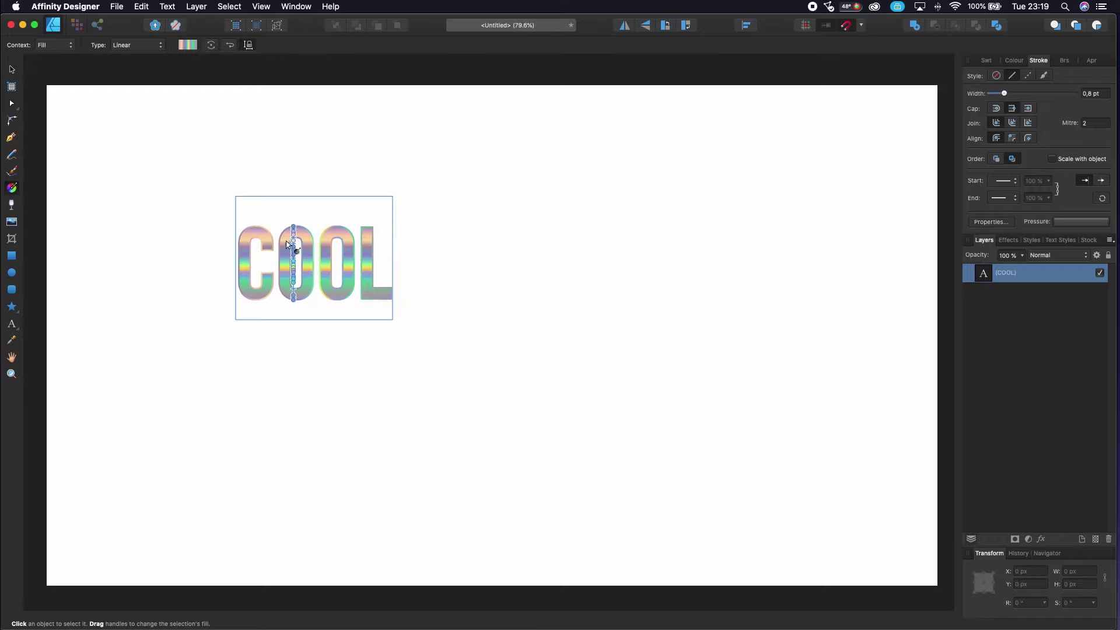
{"action": "left_click", "coordinate": [56, 45]}
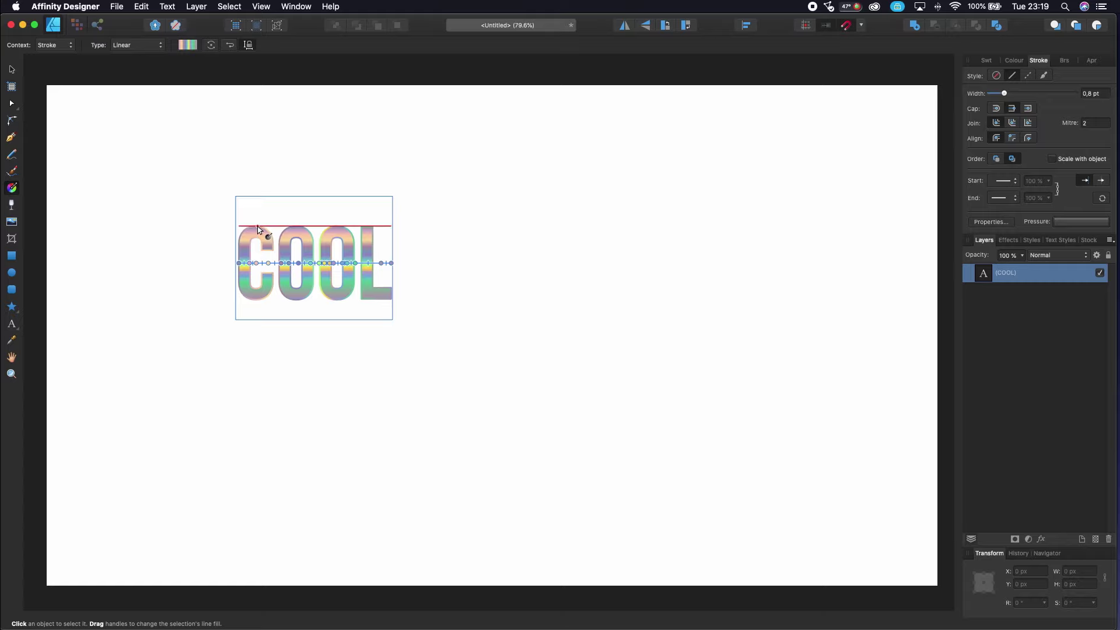
{"action": "left_click_drag", "start_coordinate": [257, 227], "coordinate": [257, 253]}
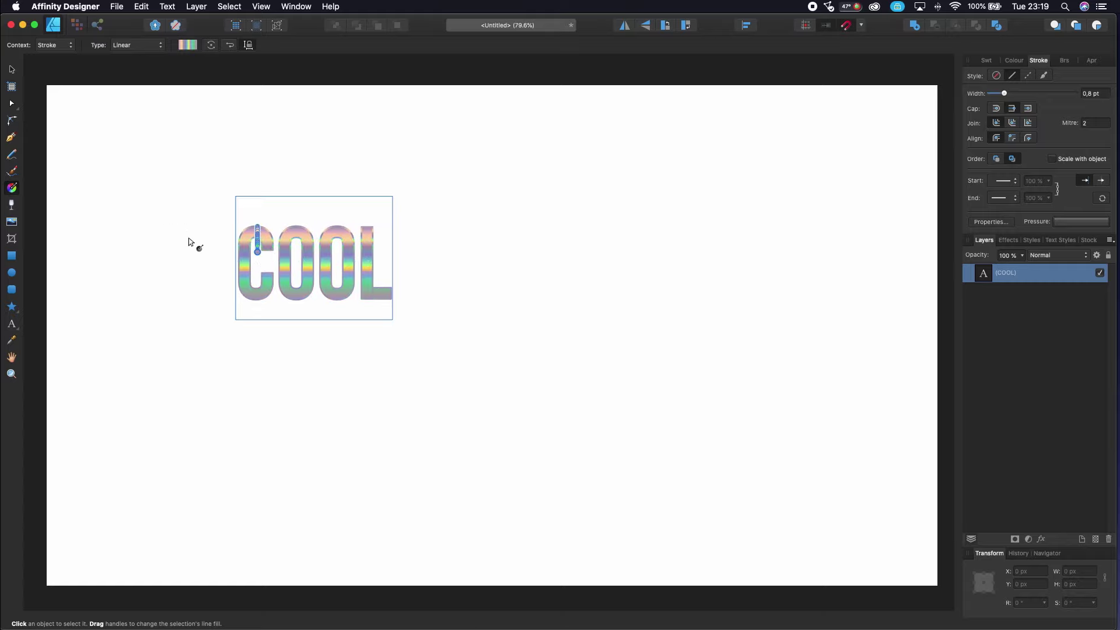
{"action": "left_click", "coordinate": [13, 70]}
{"action": "left_click", "coordinate": [154, 187]}
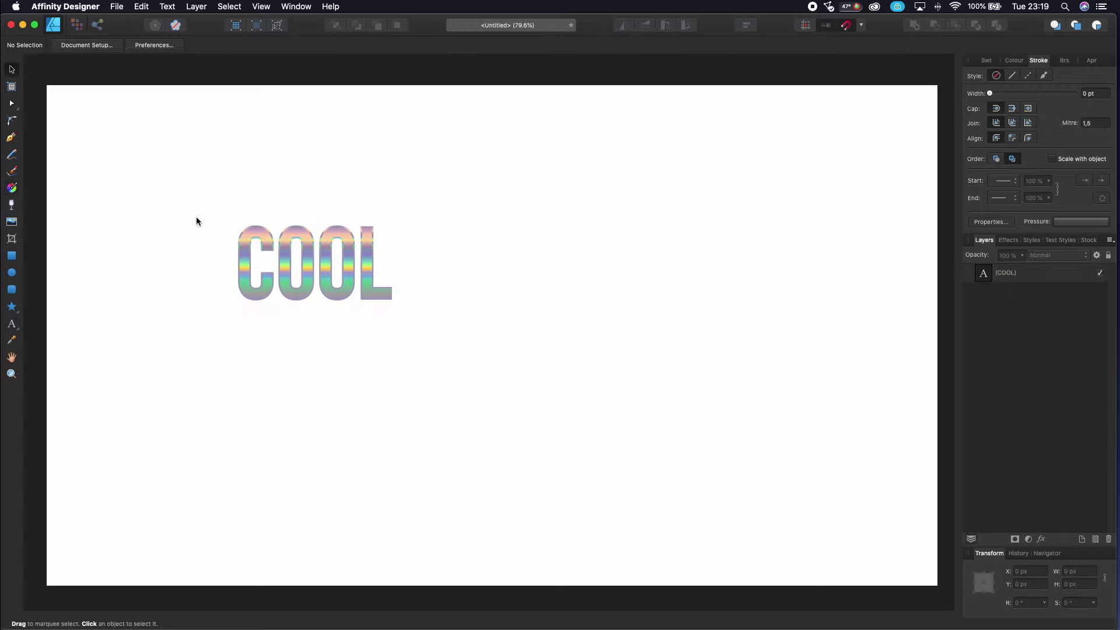
Step: Move COOL up and to the left on the page
{"action": "left_click", "coordinate": [987, 60]}
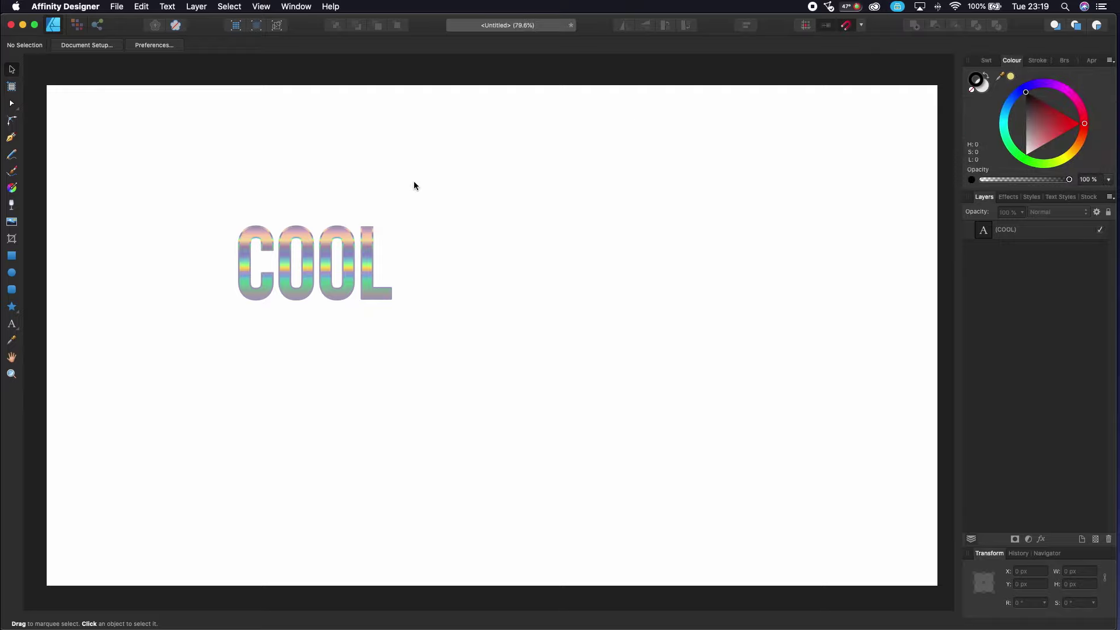
{"action": "left_click_drag", "start_coordinate": [282, 280], "coordinate": [186, 210]}
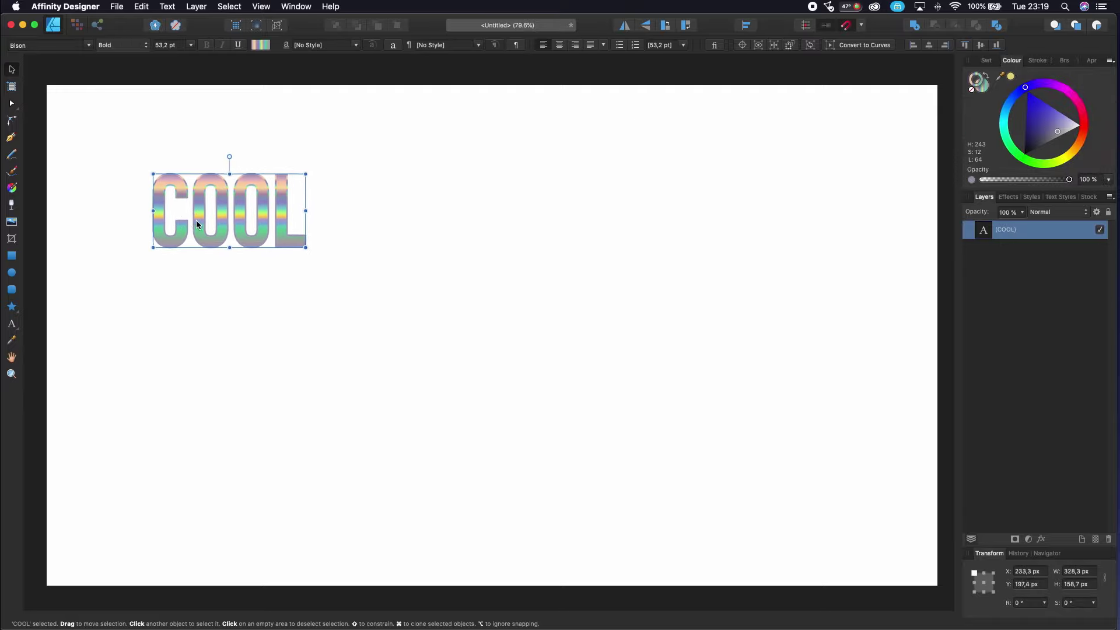
{"action": "left_click", "coordinate": [236, 291]}
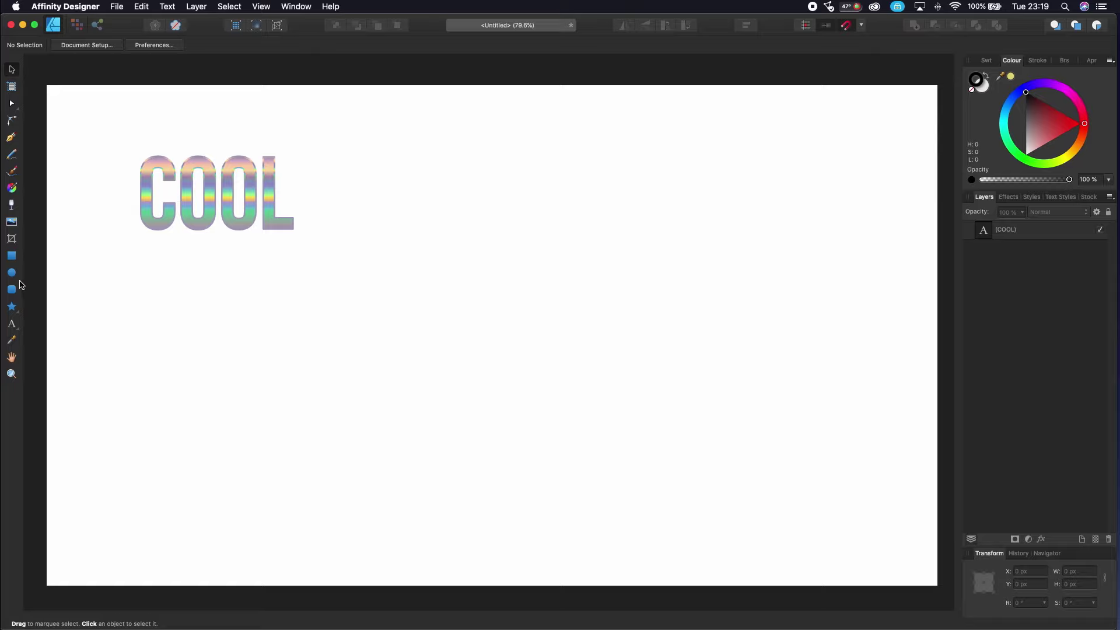
Step: Draw a black rectangle over the whole 1920 × 1080 artboard and move it behind COOL
{"action": "left_click", "coordinate": [12, 257]}
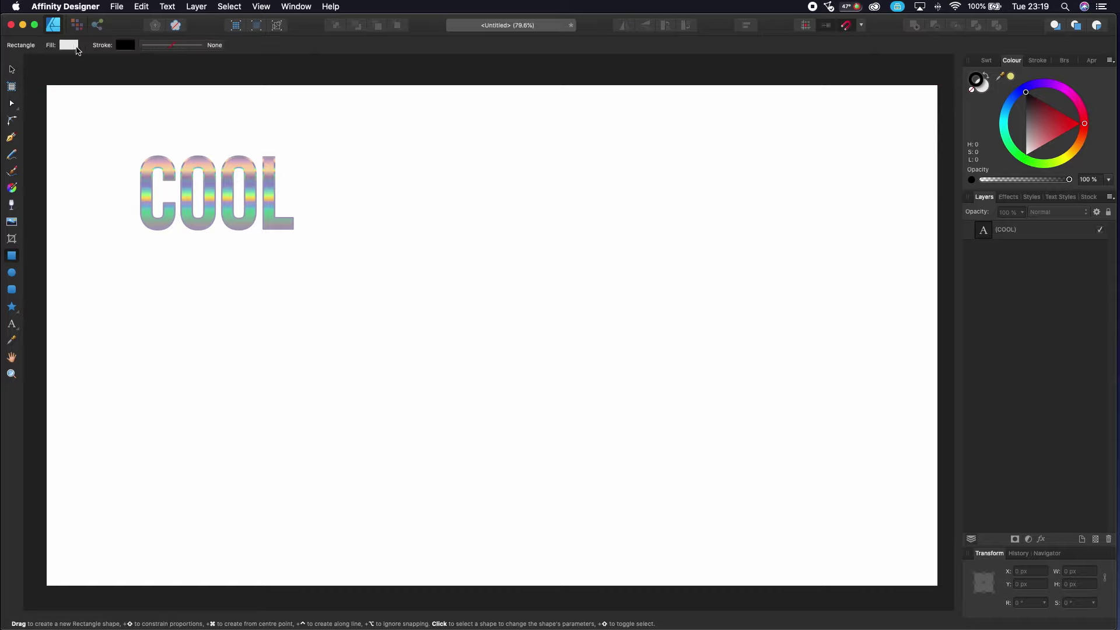
{"action": "left_click", "coordinate": [76, 48]}
{"action": "left_click", "coordinate": [67, 133]}
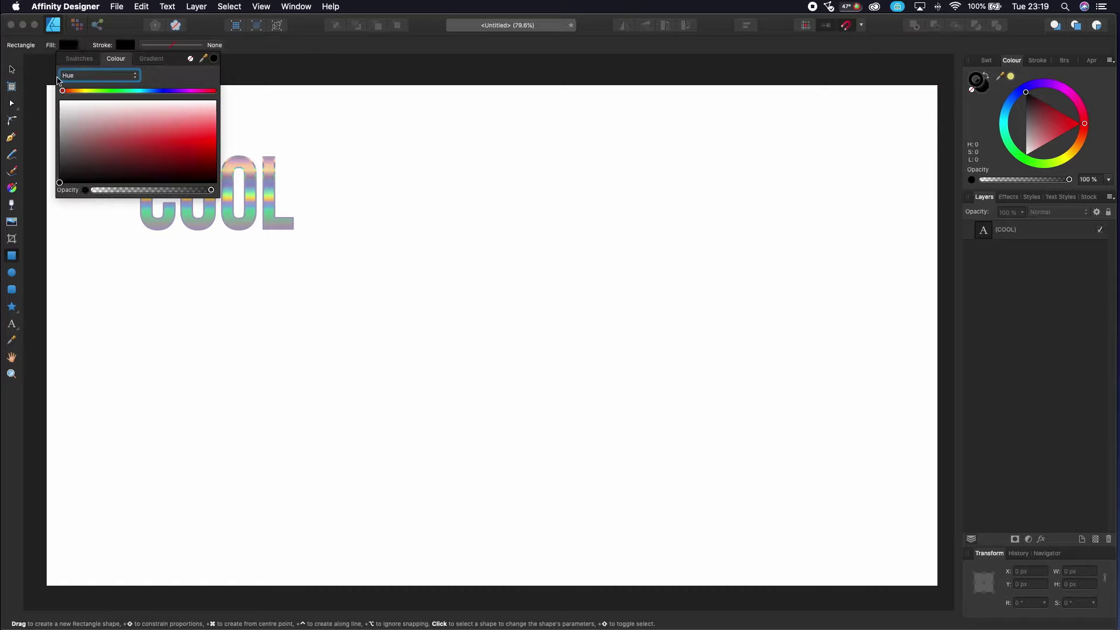
{"action": "left_click_drag", "start_coordinate": [47, 86], "coordinate": [920, 576]}
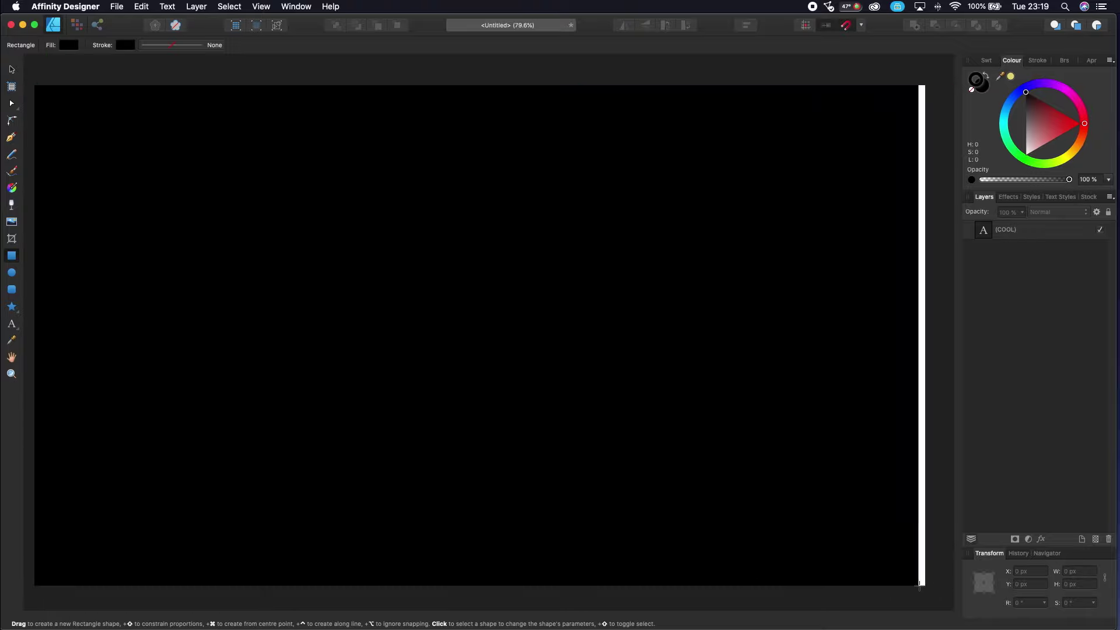
{"action": "left_click_drag", "start_coordinate": [921, 577], "coordinate": [920, 583]}
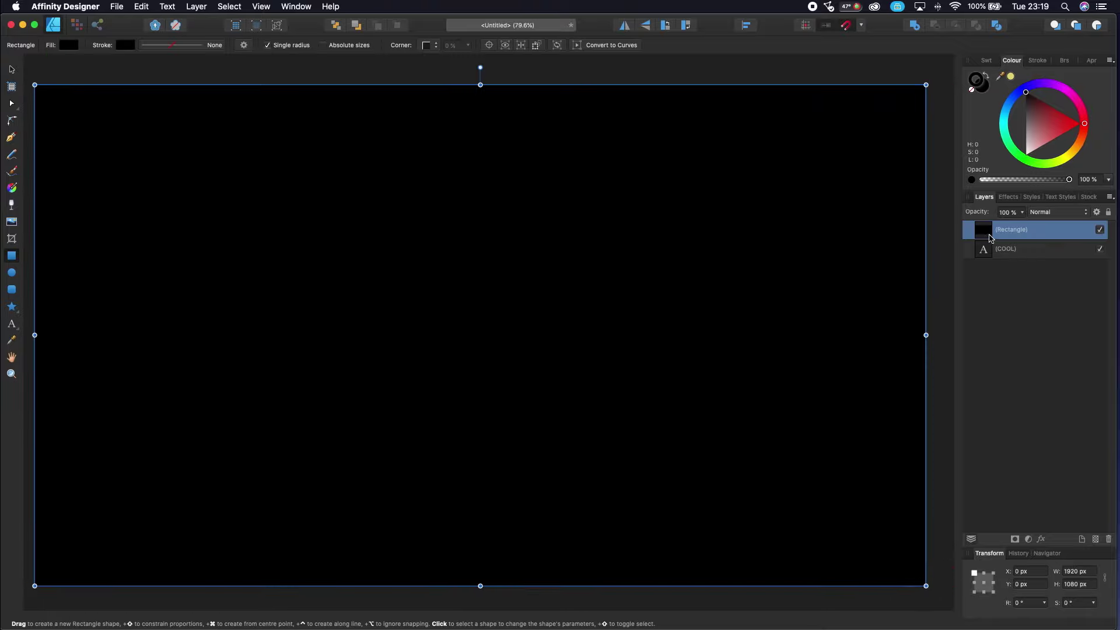
{"action": "mouse_move", "coordinate": [1008, 231]}
{"action": "left_mouse_down"}
{"action": "mouse_move", "coordinate": [1006, 272]}
{"action": "mouse_move", "coordinate": [968, 331]}
{"action": "left_mouse_up"}
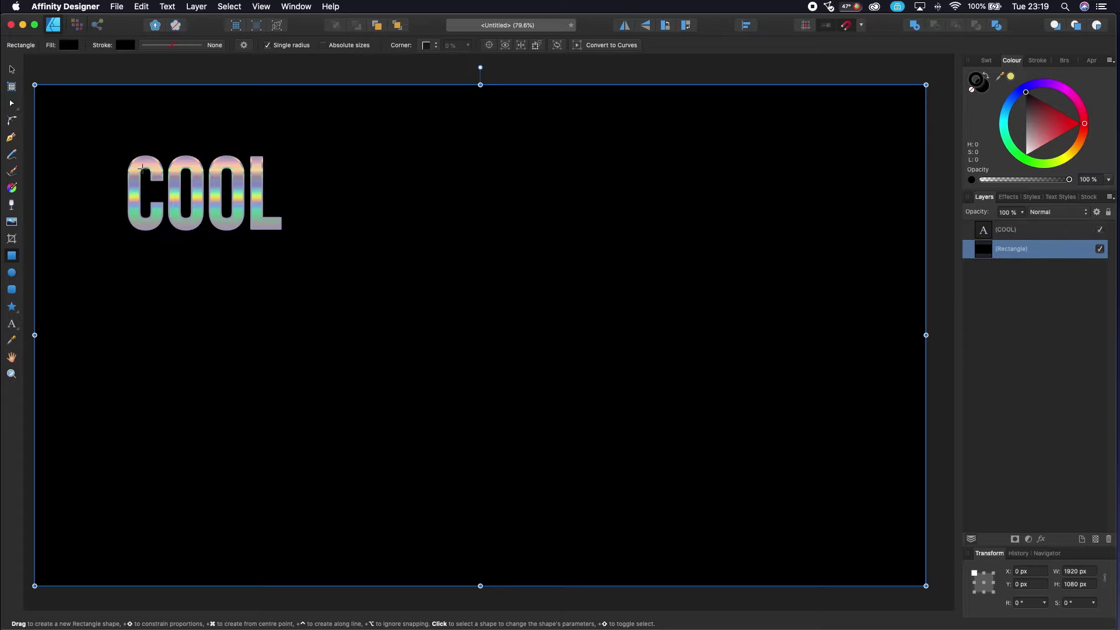
{"action": "left_click", "coordinate": [11, 69]}
{"action": "left_click", "coordinate": [99, 80]}
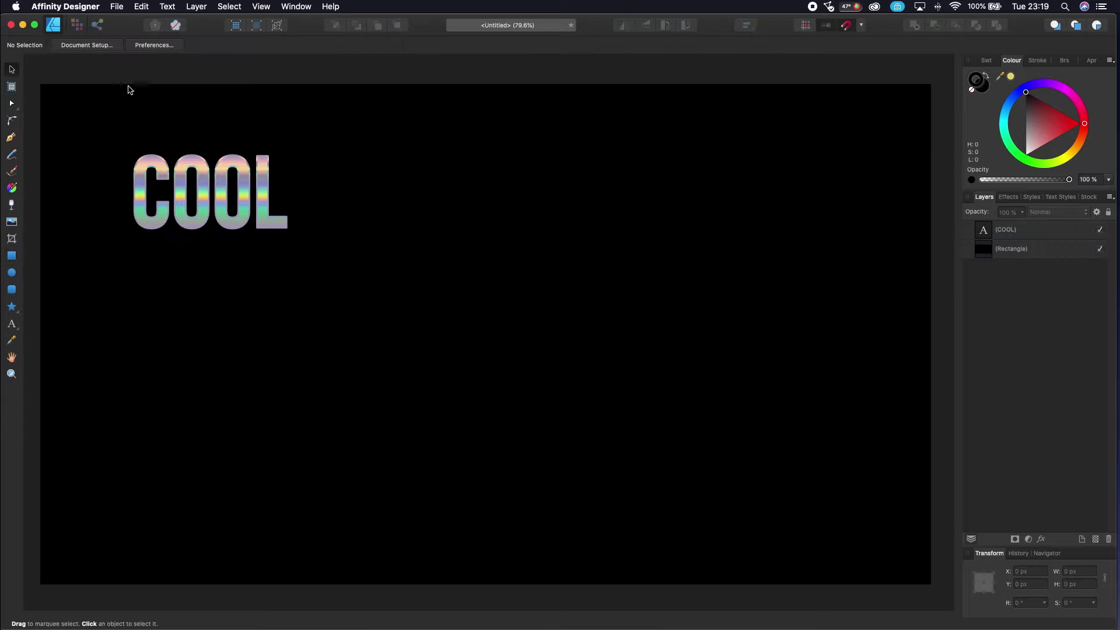
Step: Duplicate the COOL text directly beneath the original
{"action": "scroll", "coordinate": [134, 111], "scroll_direction": "left", "scroll_amount": 3}
{"action": "scroll", "coordinate": [150, 124], "scroll_direction": "right", "scroll_amount": 2}
{"action": "left_click", "coordinate": [213, 237]}
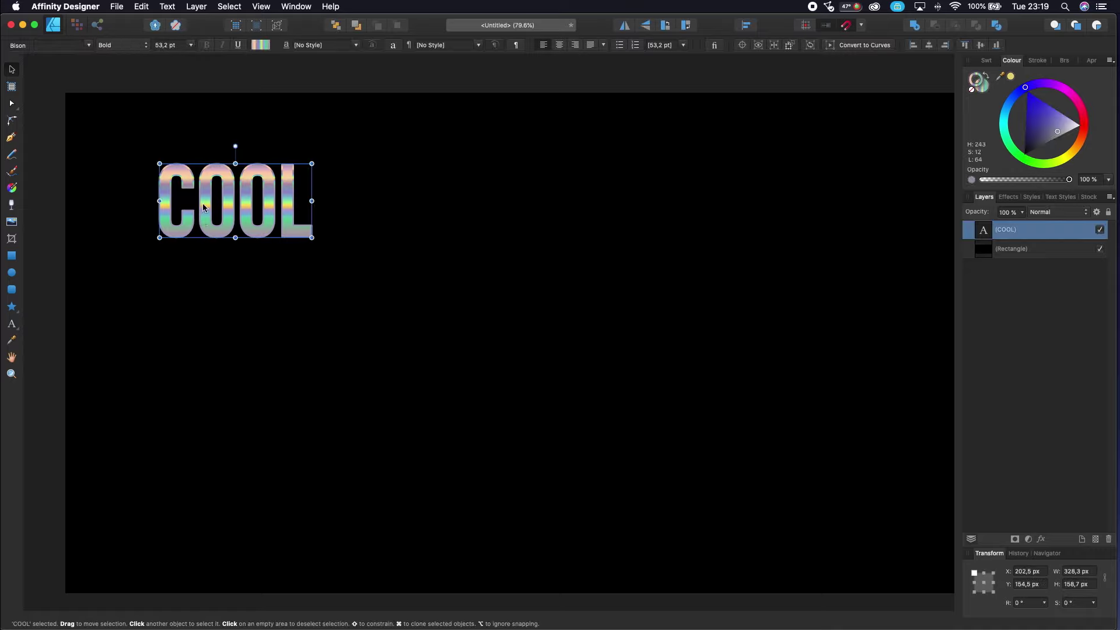
{"action": "left_click_drag", "start_coordinate": [203, 206], "coordinate": [205, 294]}
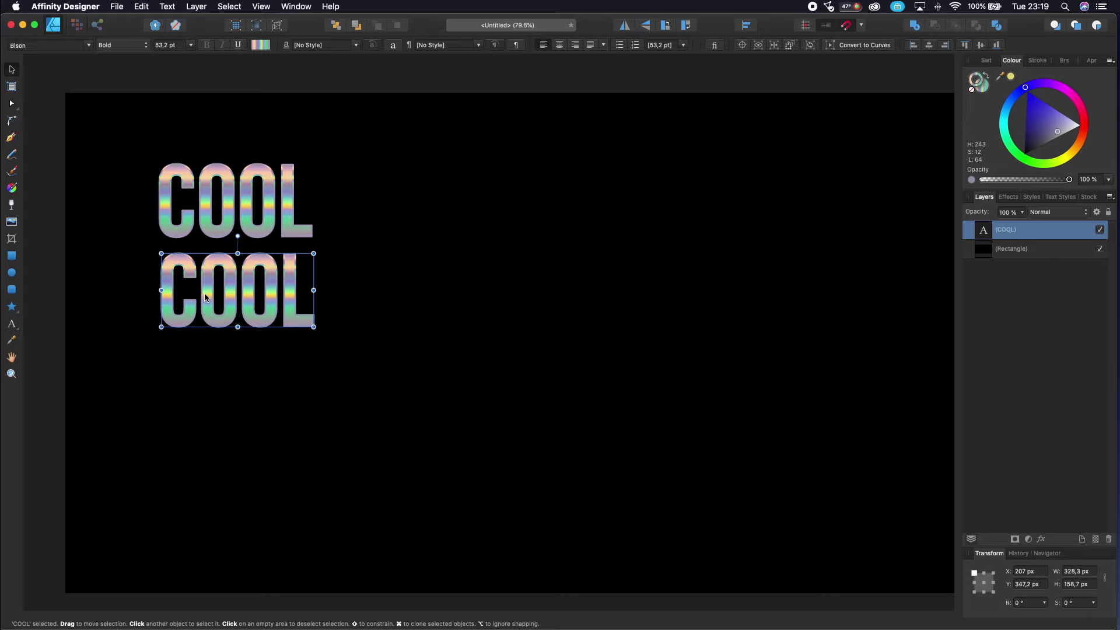
{"action": "left_click", "coordinate": [332, 165]}
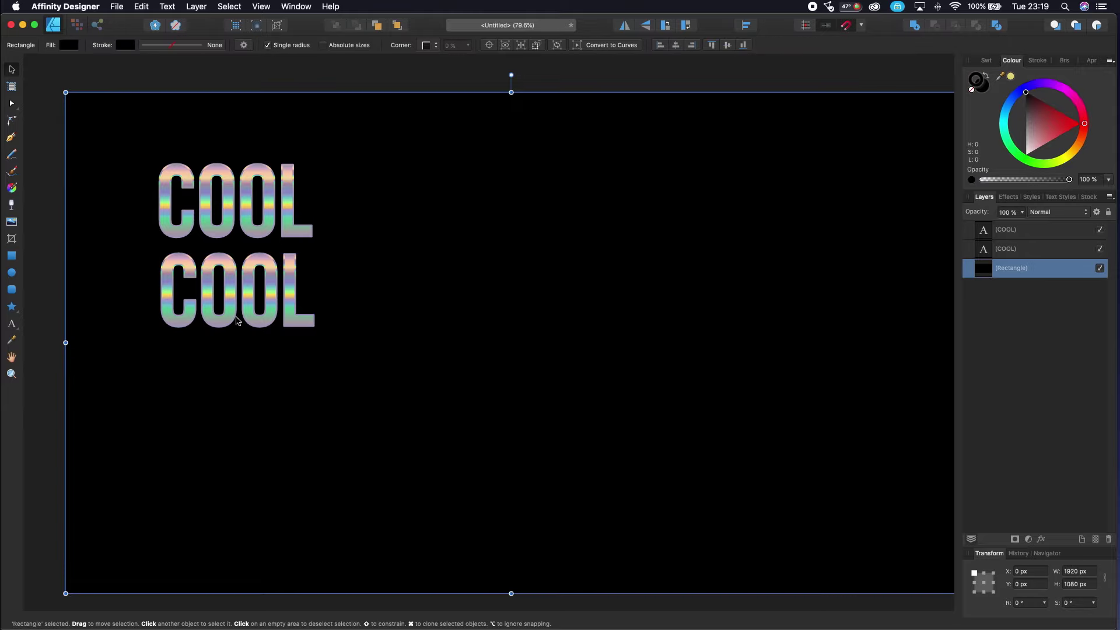
Step: Realign the black background rectangle and lock its layer
{"action": "key", "text": "super+z"}
{"action": "right_click", "coordinate": [1036, 268]}
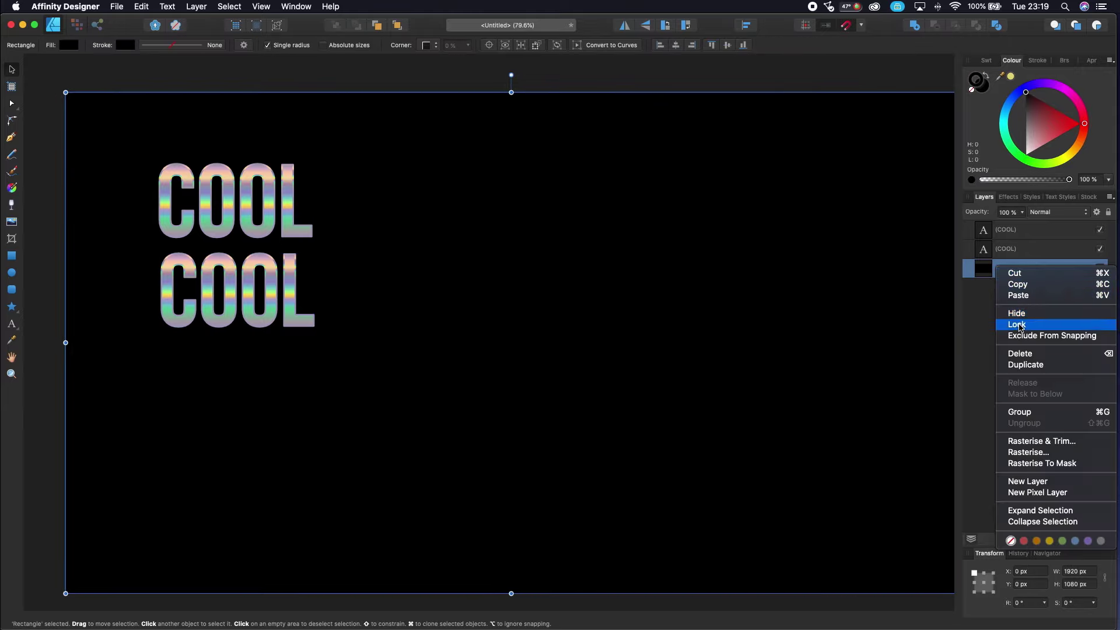
{"action": "left_click", "coordinate": [1018, 324]}
{"action": "left_click", "coordinate": [782, 79]}
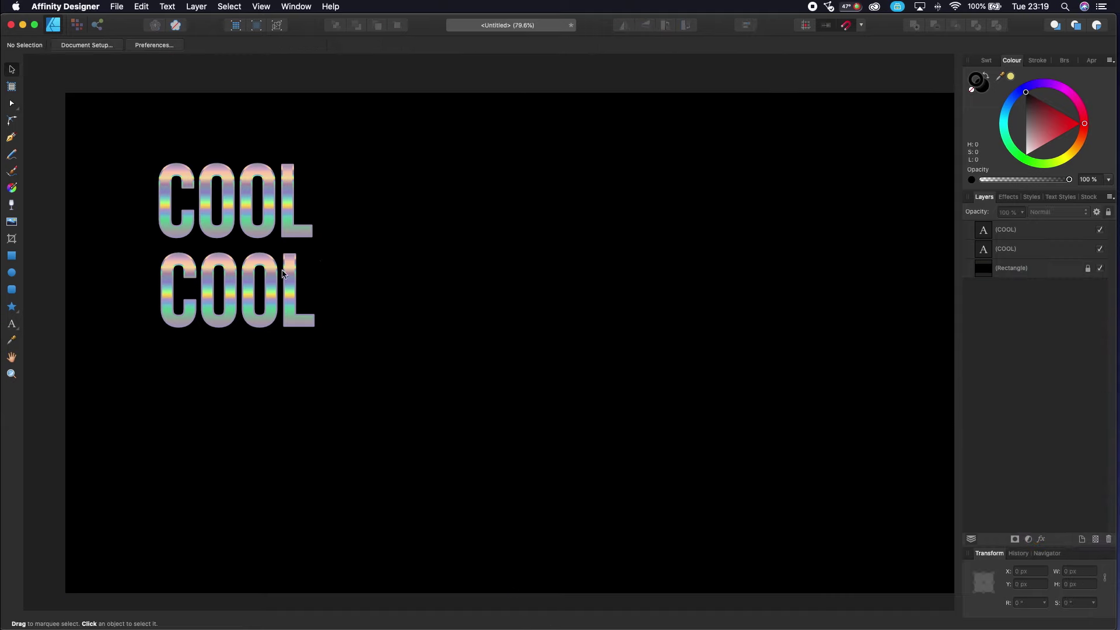
Step: Fill the lower COOL with a purple holographic gradient swatch
{"action": "left_click", "coordinate": [223, 286]}
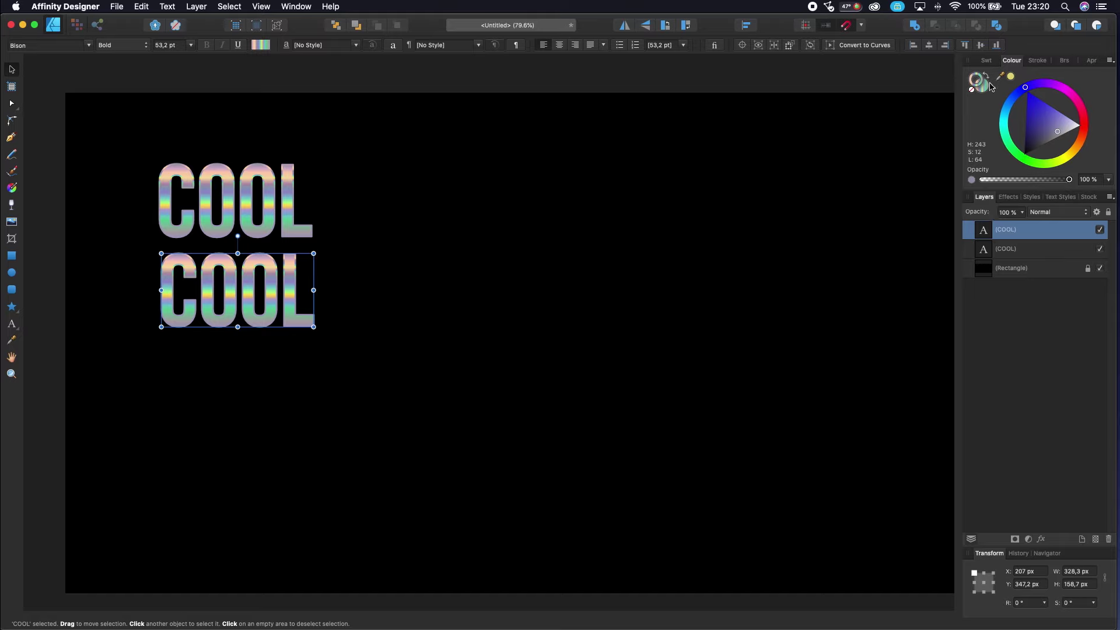
{"action": "left_click", "coordinate": [986, 61]}
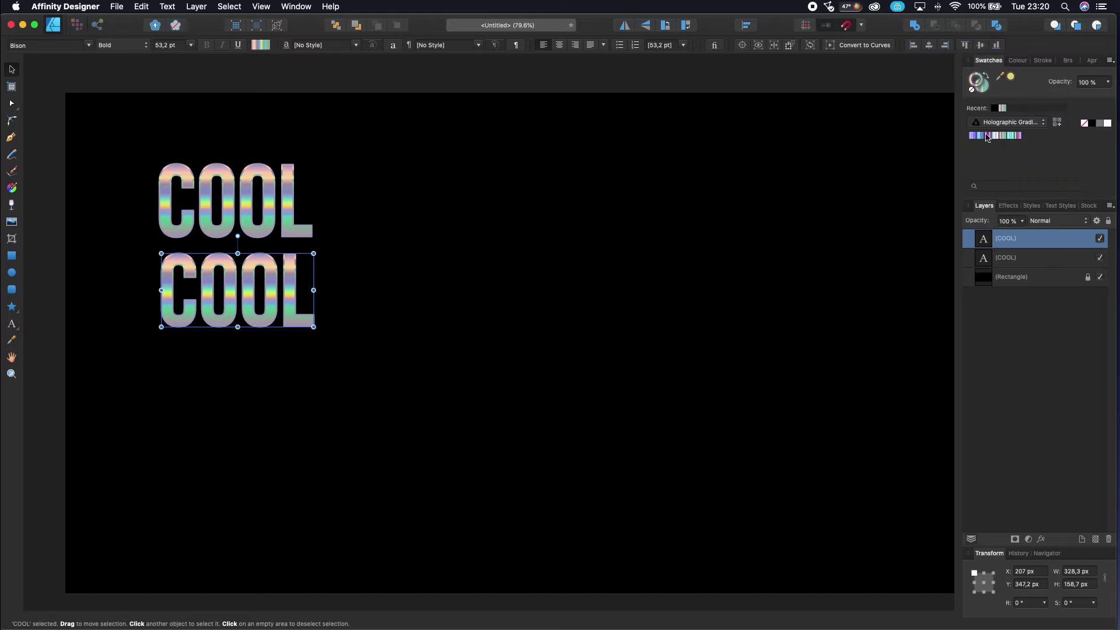
{"action": "left_click", "coordinate": [1020, 136]}
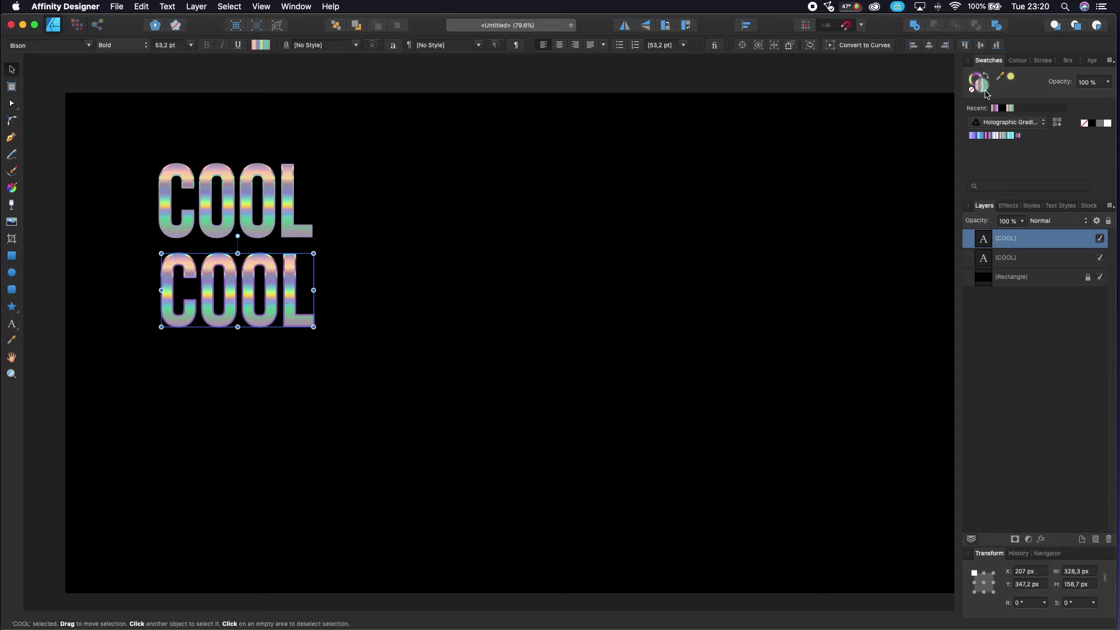
{"action": "left_click", "coordinate": [1019, 136]}
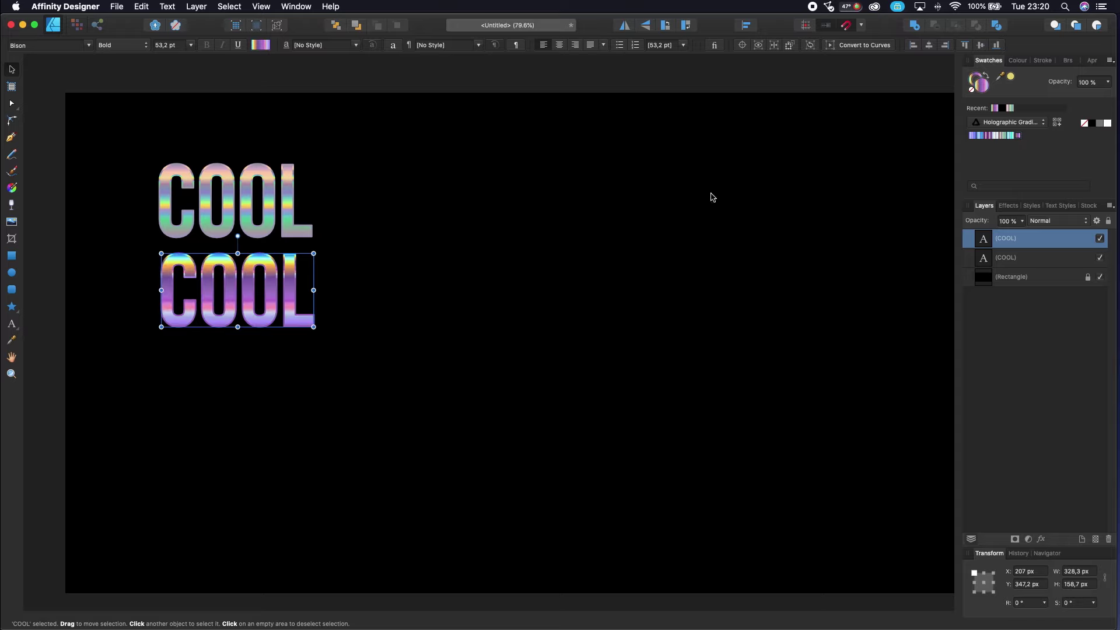
{"action": "left_click", "coordinate": [576, 234]}
{"action": "left_click", "coordinate": [272, 290]}
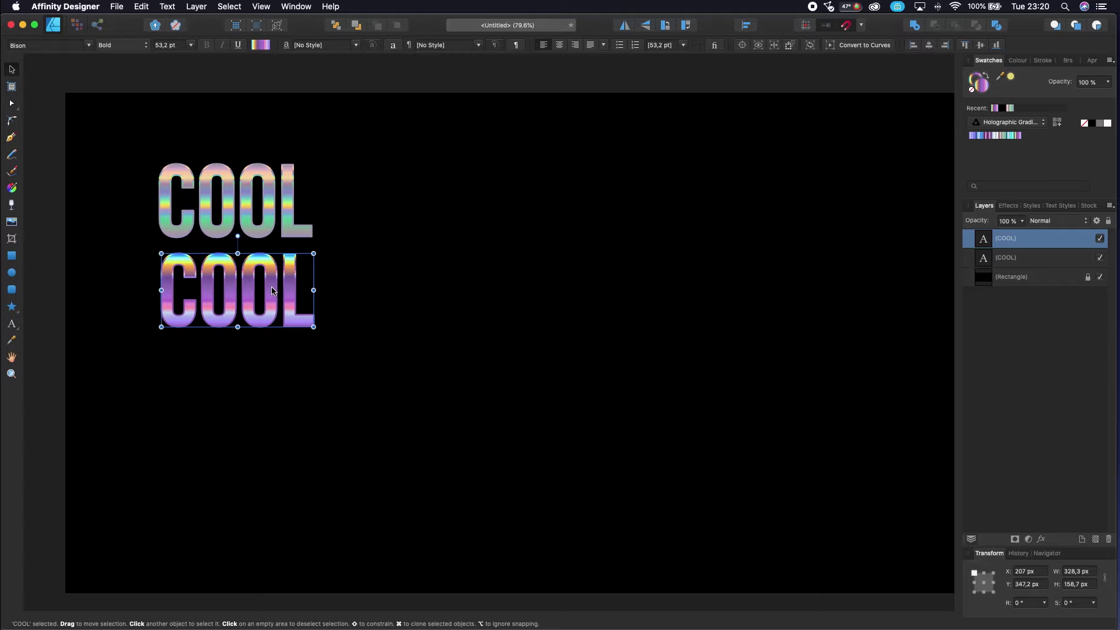
Step: Duplicate the lower COOL below it and fill the copy with a bright teal holographic gradient
{"action": "left_click_drag", "start_coordinate": [272, 291], "coordinate": [274, 385]}
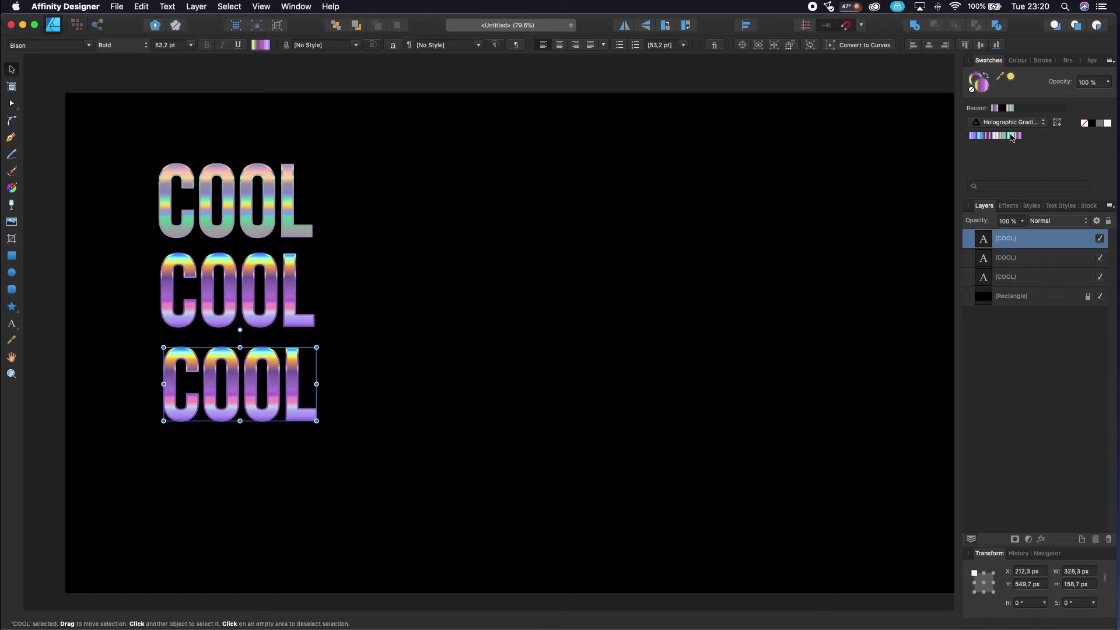
{"action": "left_click", "coordinate": [1012, 135]}
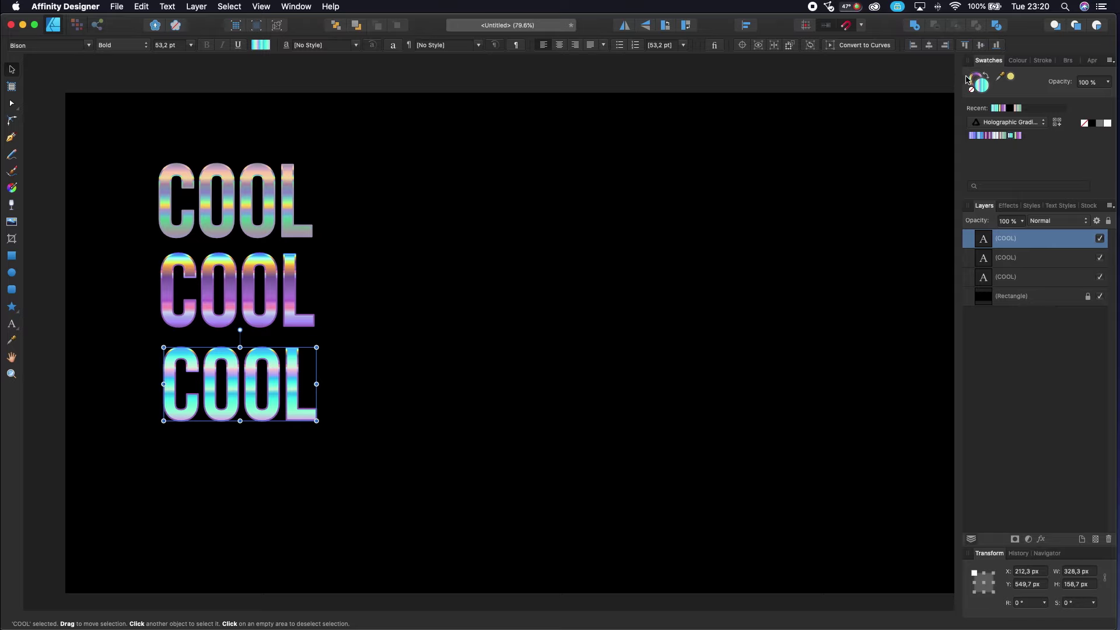
{"action": "left_click", "coordinate": [1011, 137]}
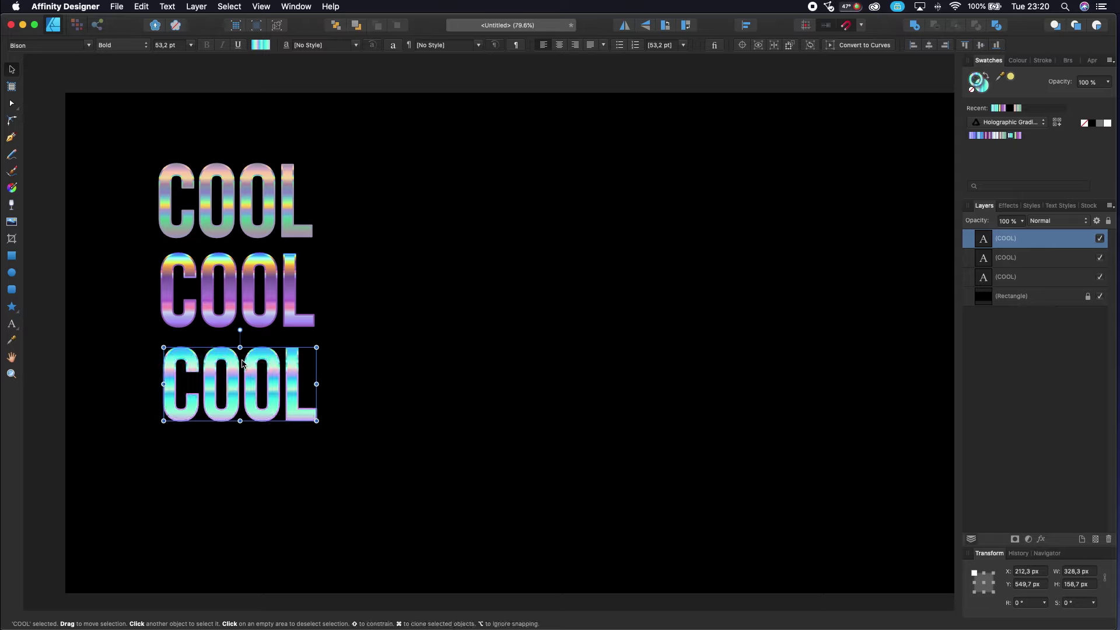
{"action": "left_click", "coordinate": [407, 368]}
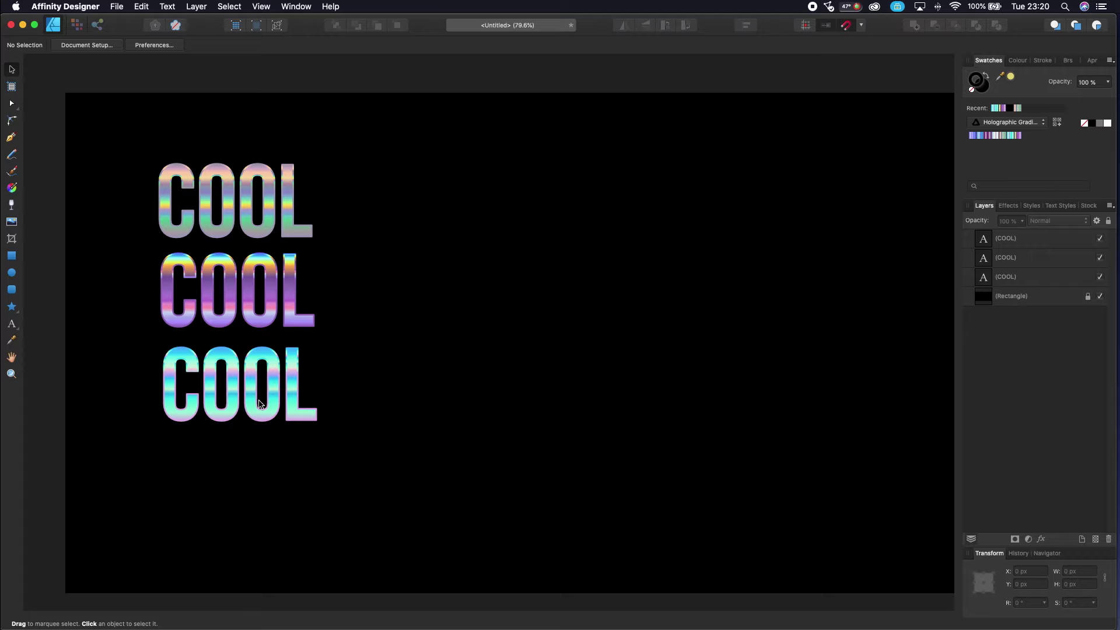
Step: Move the top and bottom COOL words to even out the gaps in the three-word stack
{"action": "left_click_drag", "start_coordinate": [252, 403], "coordinate": [251, 393]}
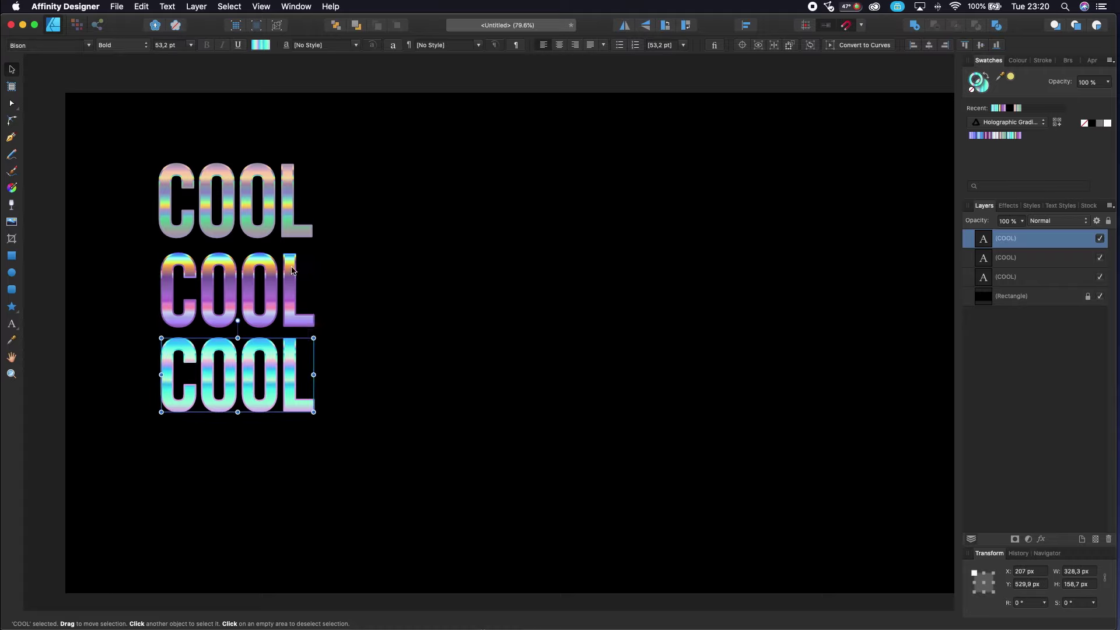
{"action": "left_click_drag", "start_coordinate": [269, 235], "coordinate": [268, 244]}
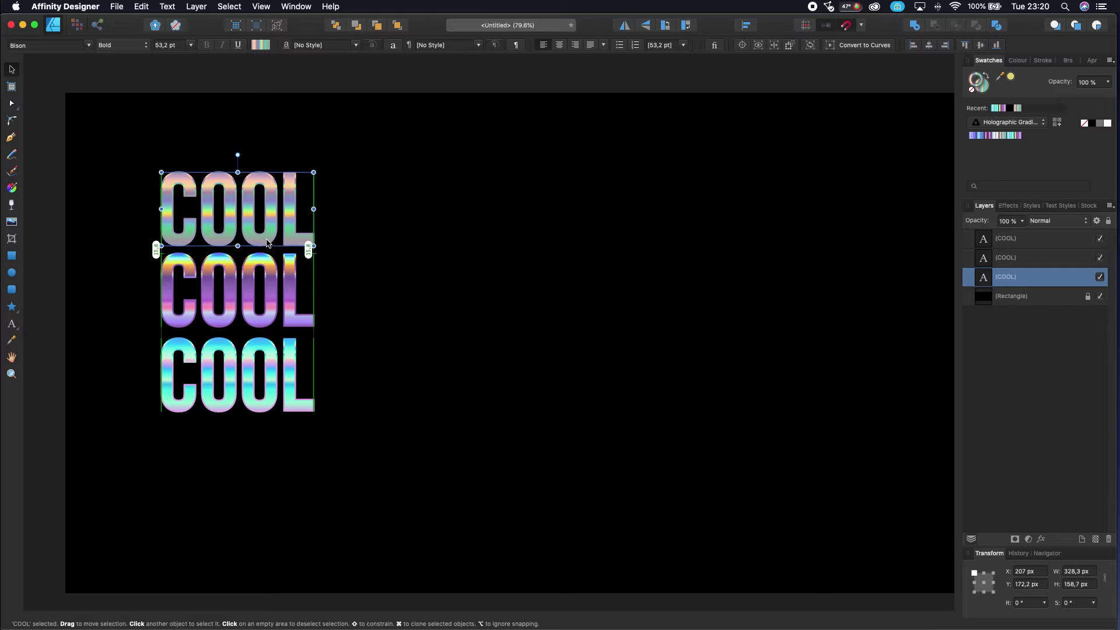
{"action": "left_click", "coordinate": [393, 312]}
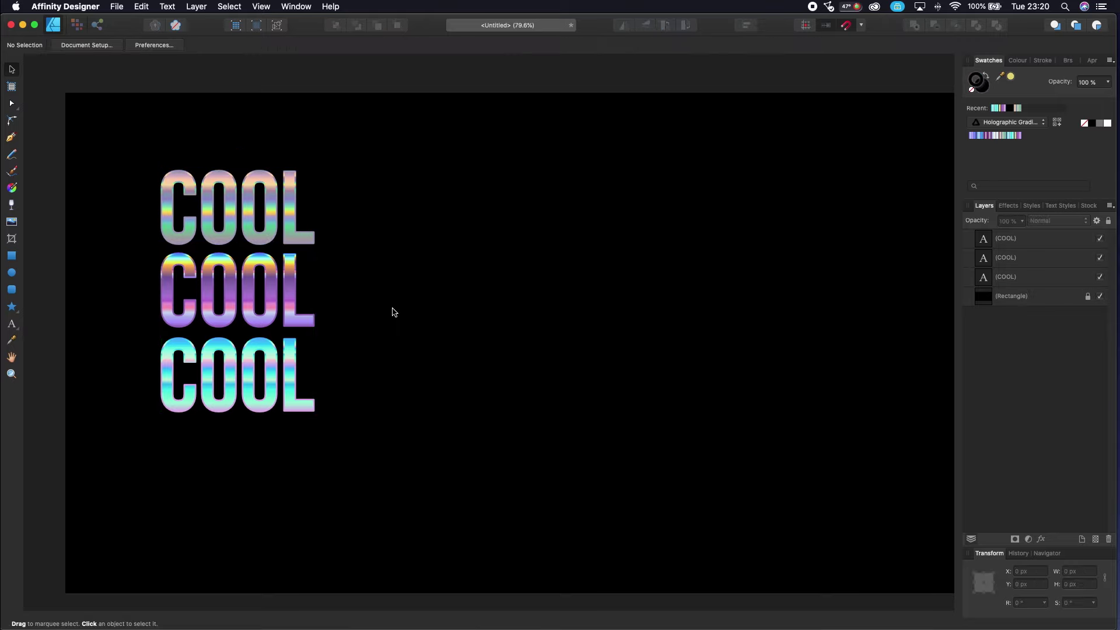
{"action": "left_click", "coordinate": [249, 409]}
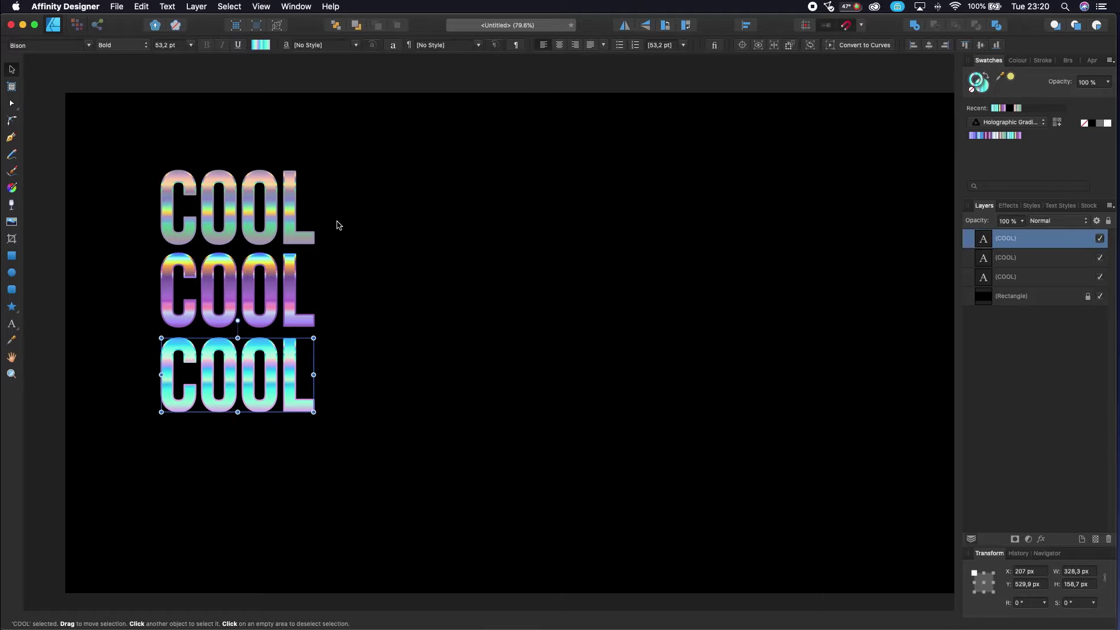
{"action": "left_click", "coordinate": [347, 185]}
Step: Scale all three COOL words down to about 43.6 pt and move the stack higher
{"action": "left_click_drag", "start_coordinate": [350, 150], "coordinate": [172, 393]}
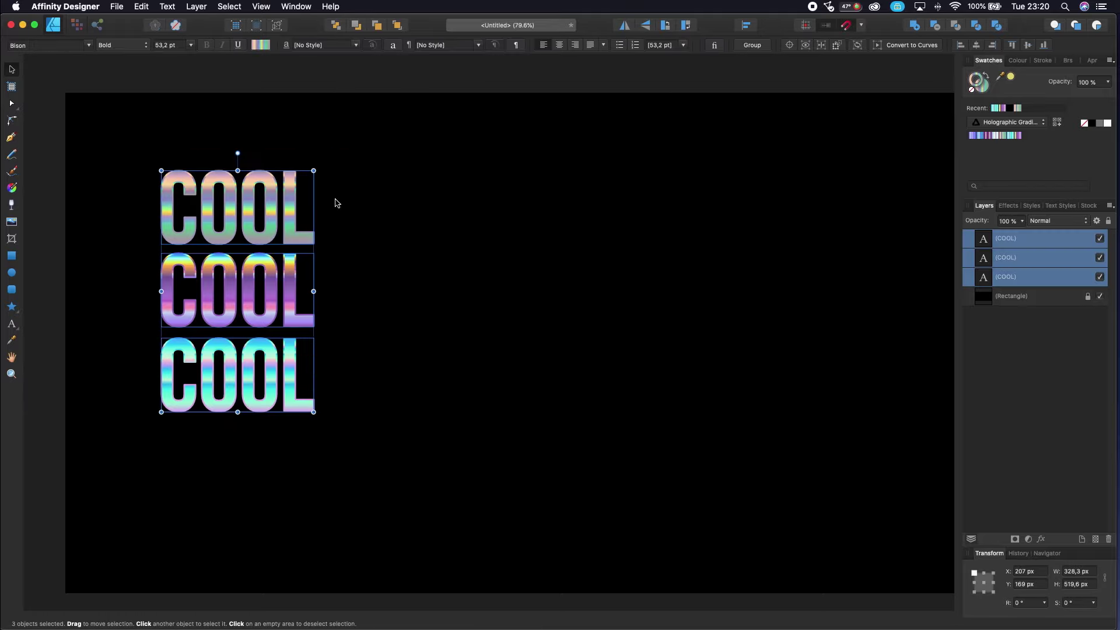
{"action": "left_click_drag", "start_coordinate": [314, 170], "coordinate": [286, 213]}
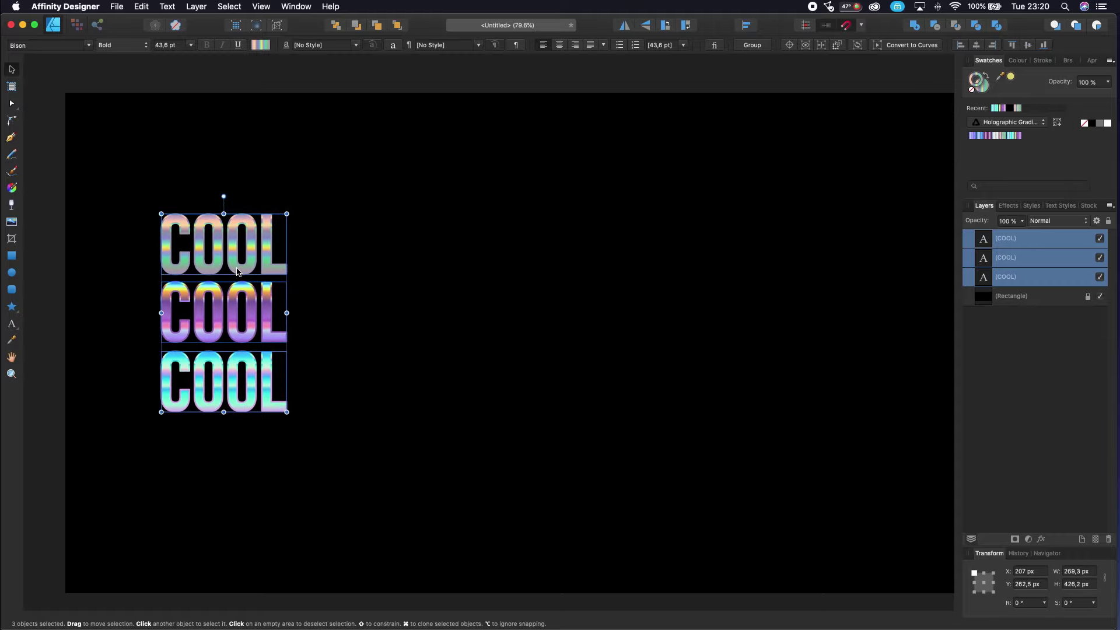
{"action": "left_click_drag", "start_coordinate": [237, 271], "coordinate": [235, 227]}
{"action": "left_click", "coordinate": [400, 300]}
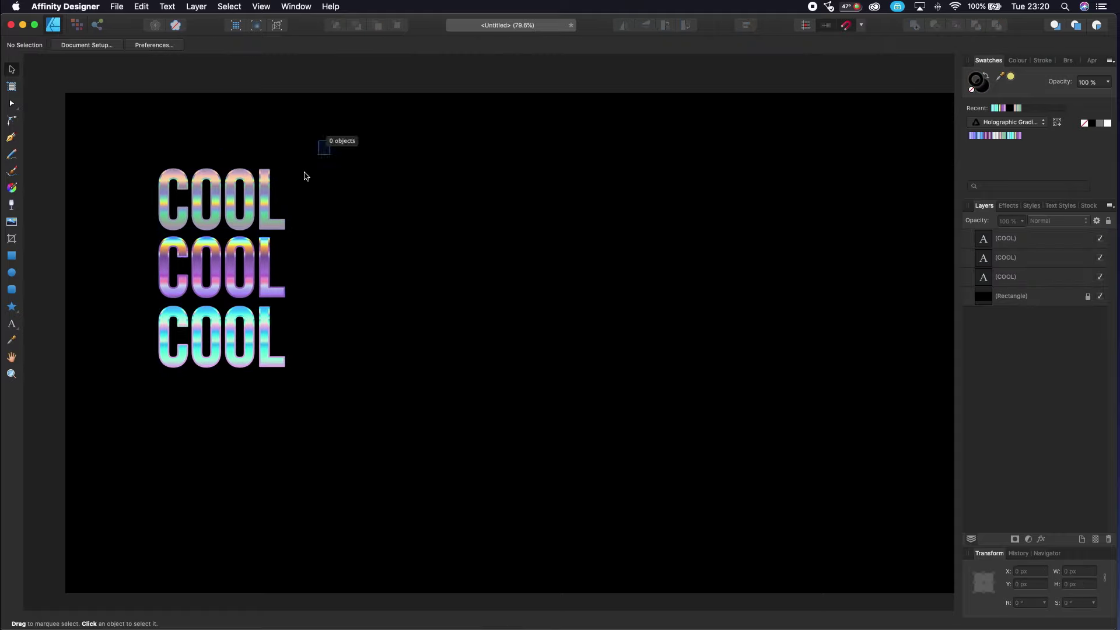
{"action": "mouse_move", "coordinate": [330, 141]}
{"action": "left_mouse_down"}
{"action": "mouse_move", "coordinate": [215, 357]}
{"action": "mouse_move", "coordinate": [216, 310]}
{"action": "left_mouse_up"}
{"action": "left_click", "coordinate": [401, 333]}
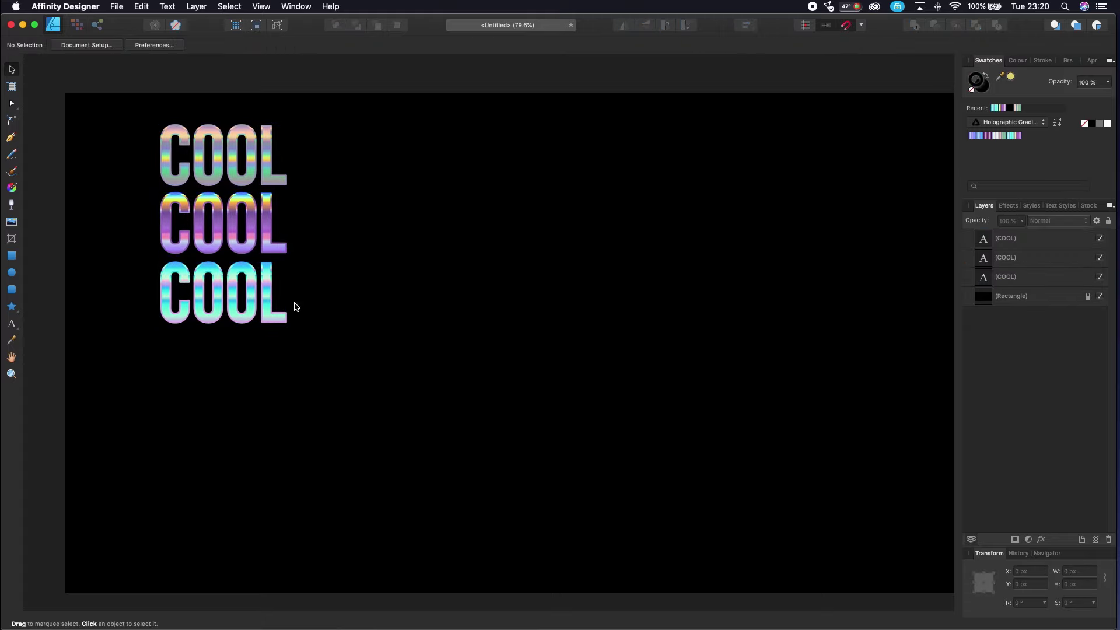
Step: Duplicate the bottom COOL to place a fourth copy beneath the third
{"action": "left_click", "coordinate": [197, 304]}
{"action": "left_click_drag", "start_coordinate": [199, 304], "coordinate": [199, 373]}
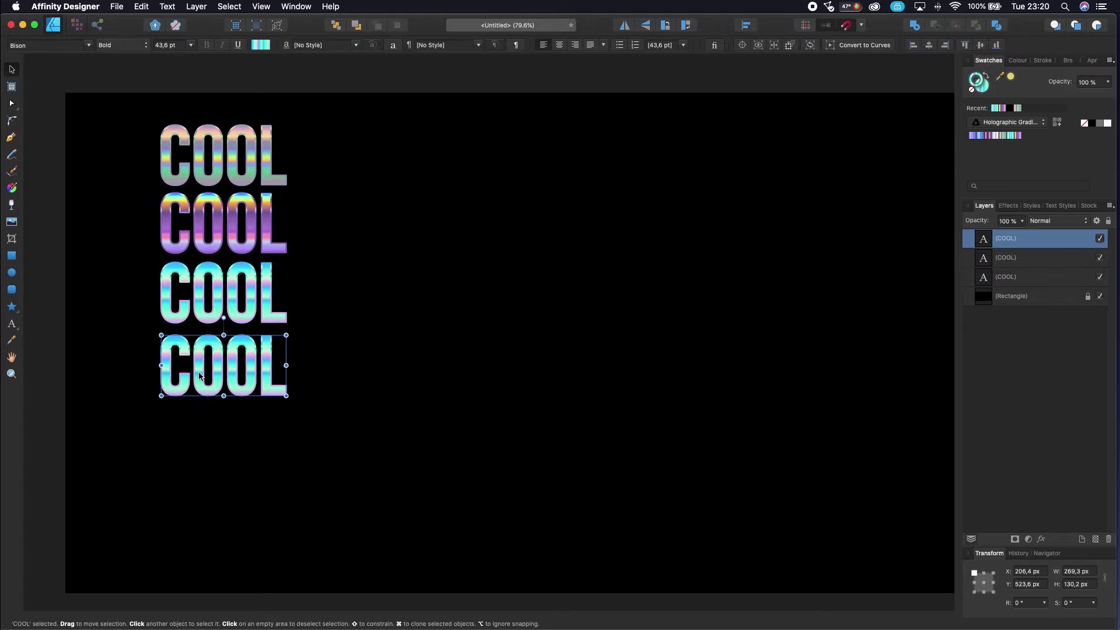
{"action": "left_click", "coordinate": [344, 335]}
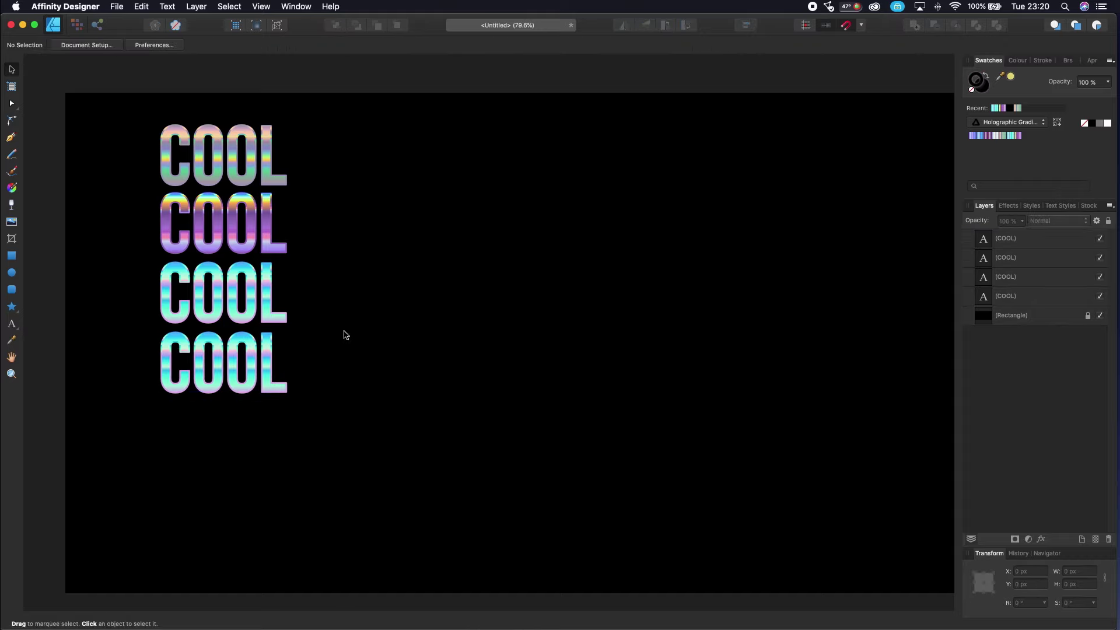
{"action": "left_click", "coordinate": [257, 379]}
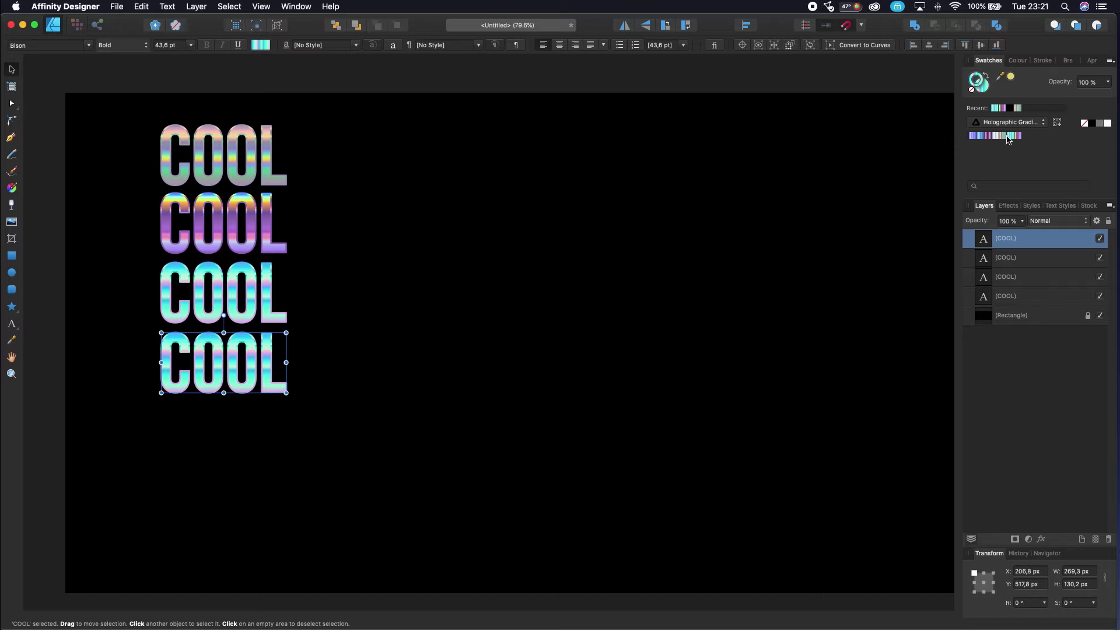
Step: Fill the fourth COOL with a pale pink-and-white holographic gradient, then duplicate it below
{"action": "left_click", "coordinate": [1004, 136]}
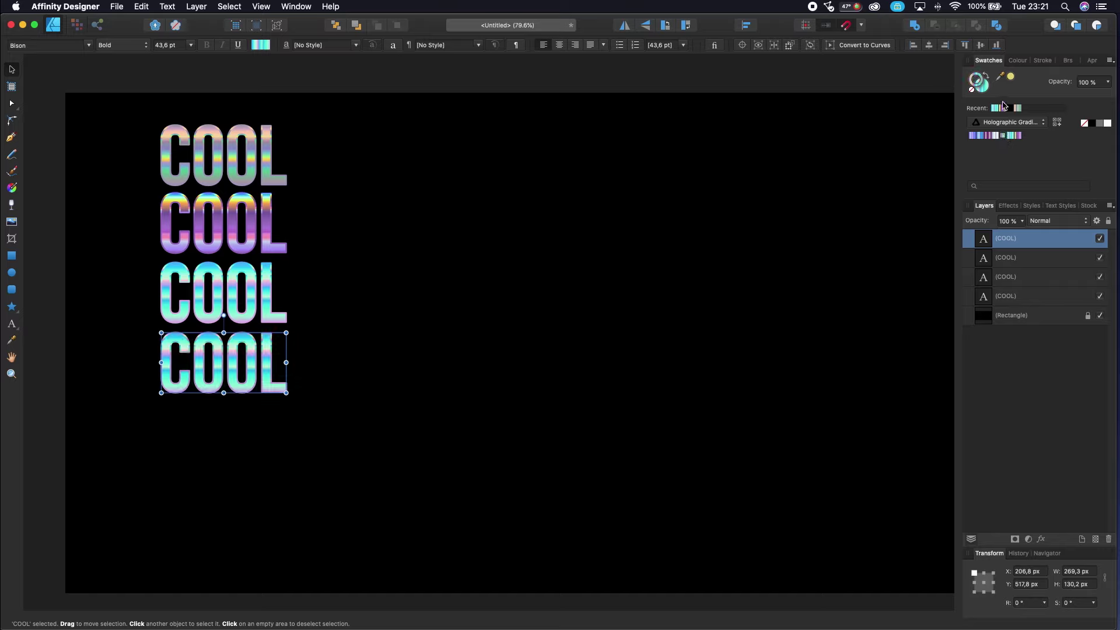
{"action": "left_click", "coordinate": [1006, 136]}
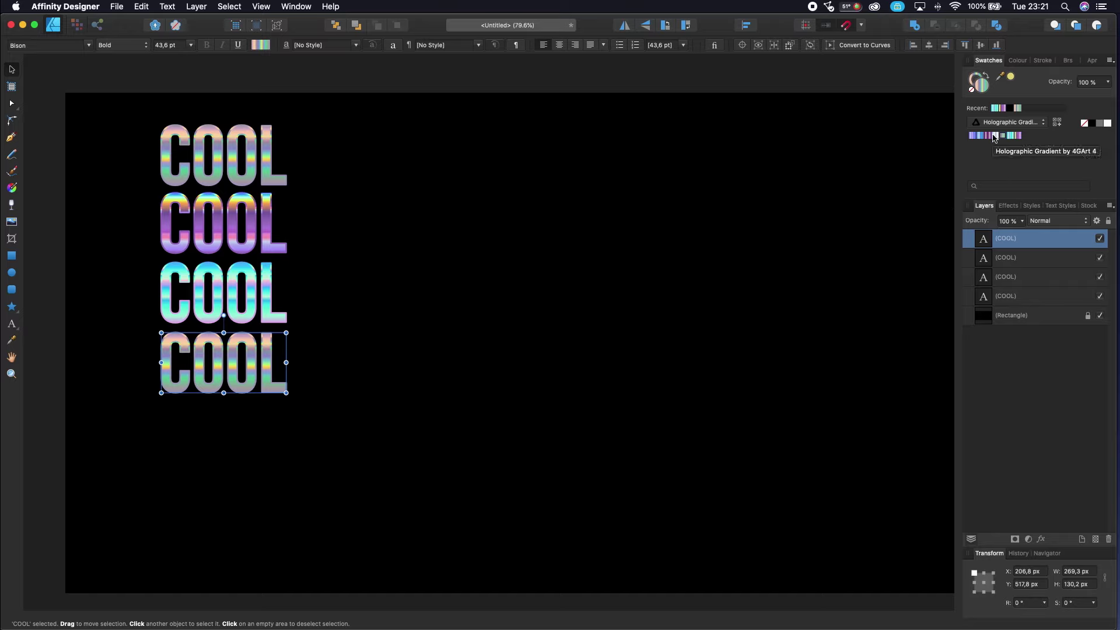
{"action": "left_click", "coordinate": [996, 136]}
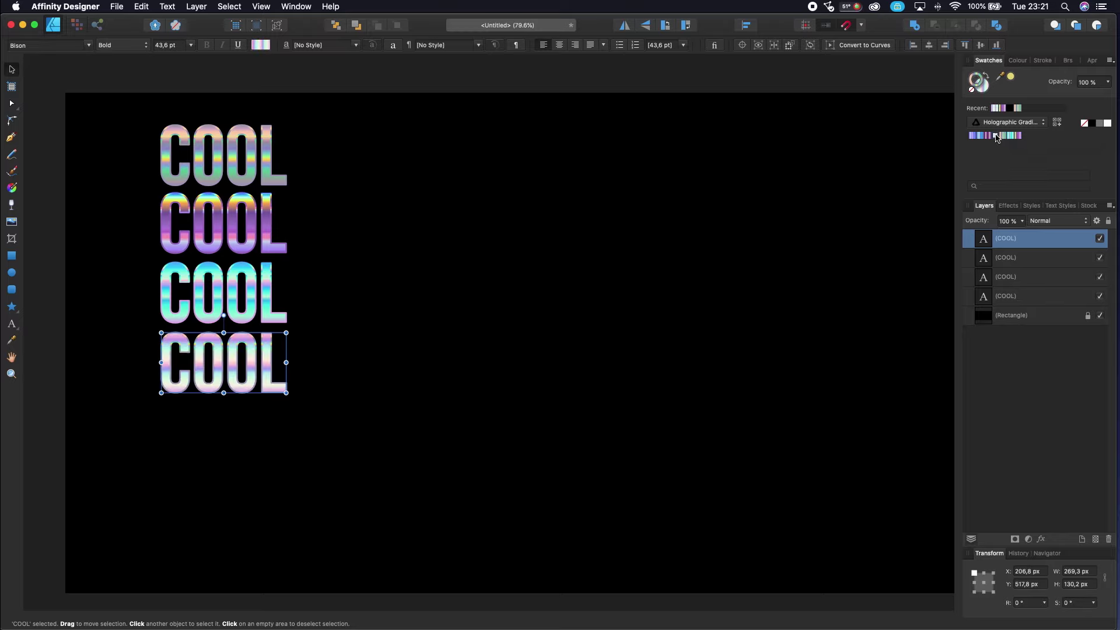
{"action": "left_click", "coordinate": [538, 297]}
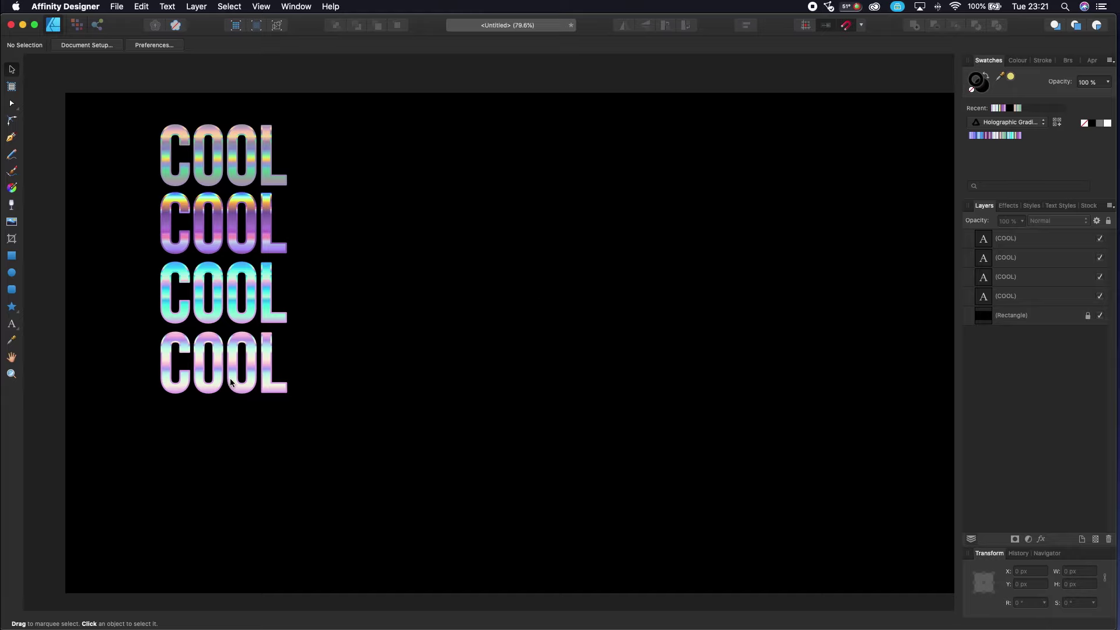
{"action": "left_click_drag", "start_coordinate": [230, 366], "coordinate": [233, 432]}
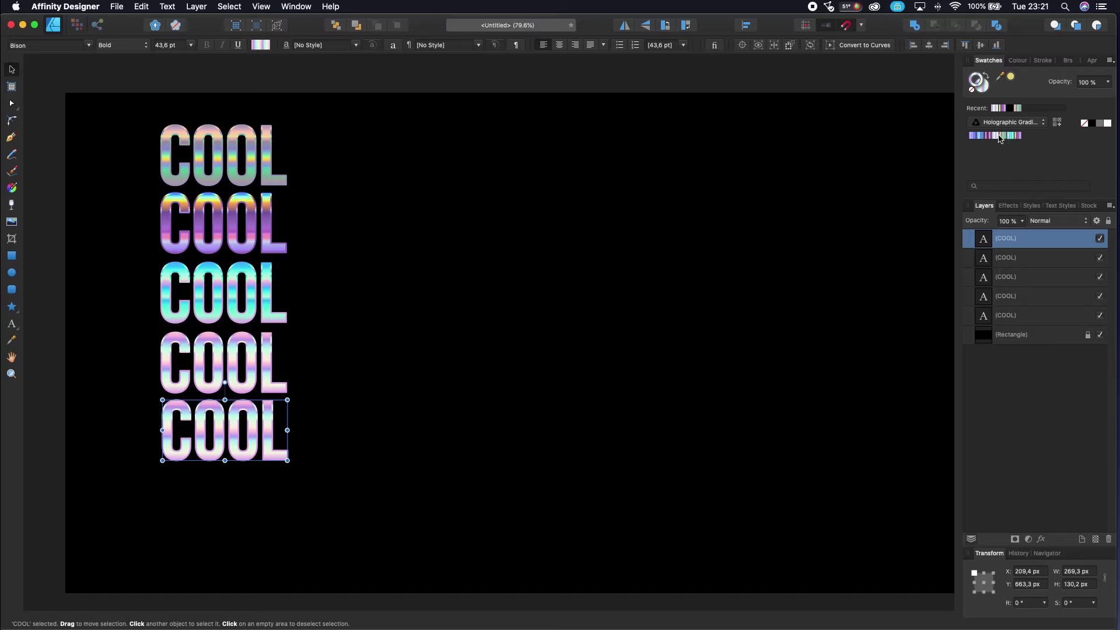
Step: Fill the fifth COOL copy with a purple holographic gradient swatch
{"action": "left_click", "coordinate": [990, 136]}
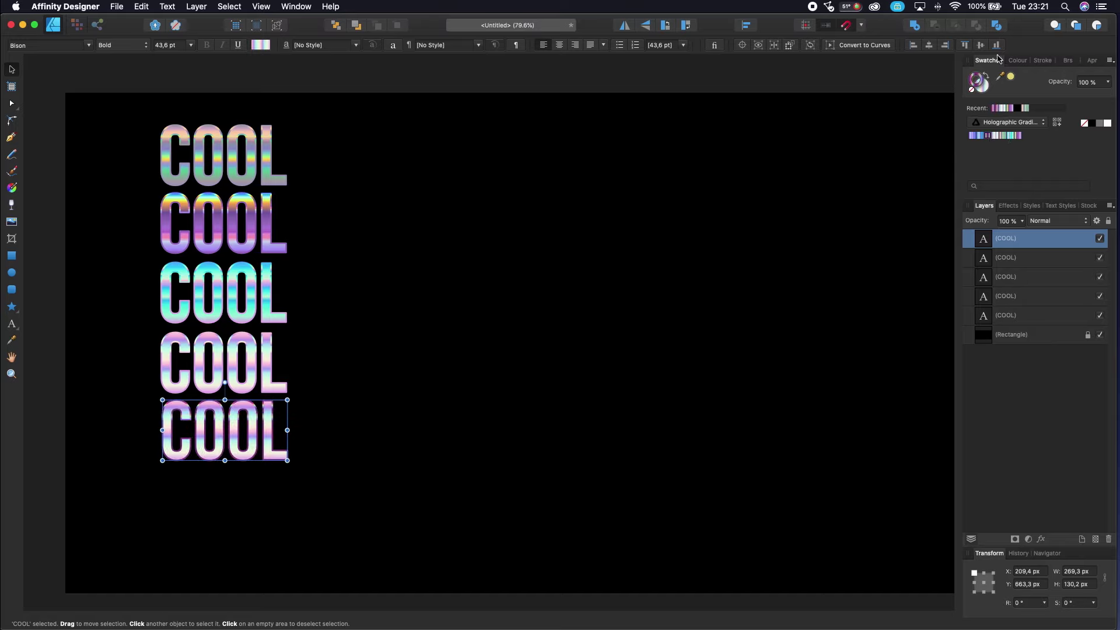
{"action": "left_click", "coordinate": [981, 135]}
{"action": "left_click", "coordinate": [987, 139]}
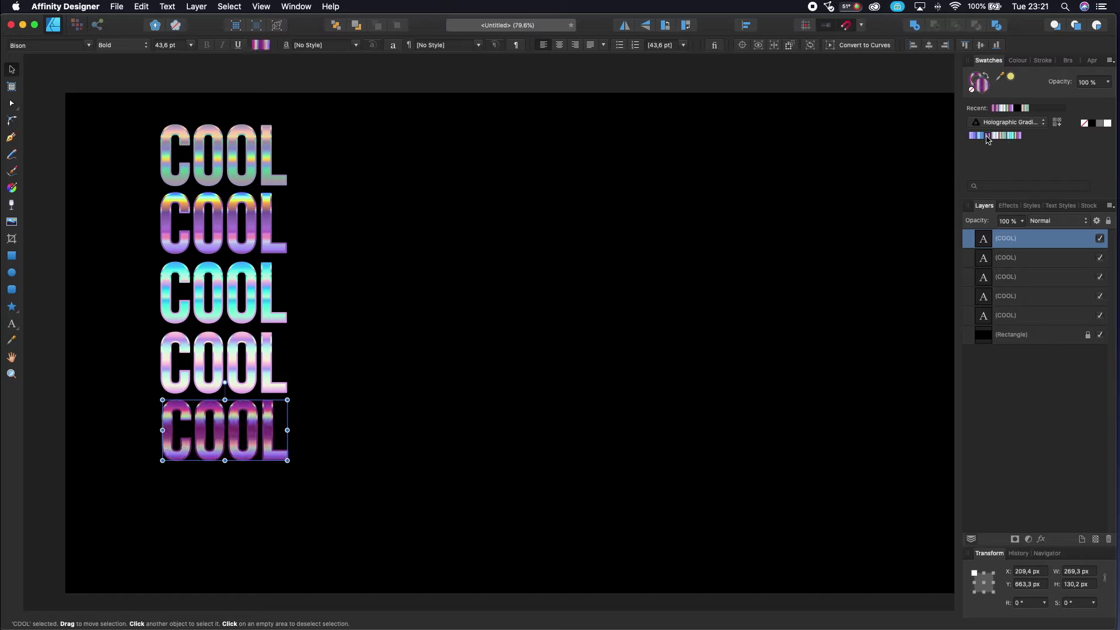
{"action": "left_click", "coordinate": [609, 321]}
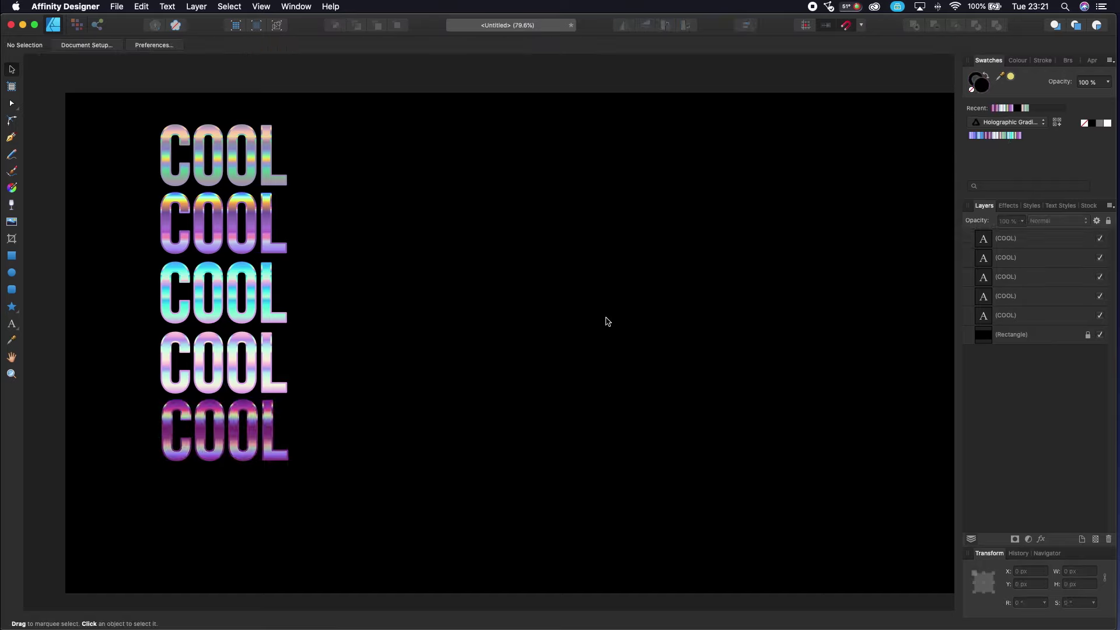
Step: Duplicate the purple COOL below, give it a blue holographic gradient, and align it with the column
{"action": "left_click", "coordinate": [249, 445]}
{"action": "left_click_drag", "start_coordinate": [249, 445], "coordinate": [253, 514]}
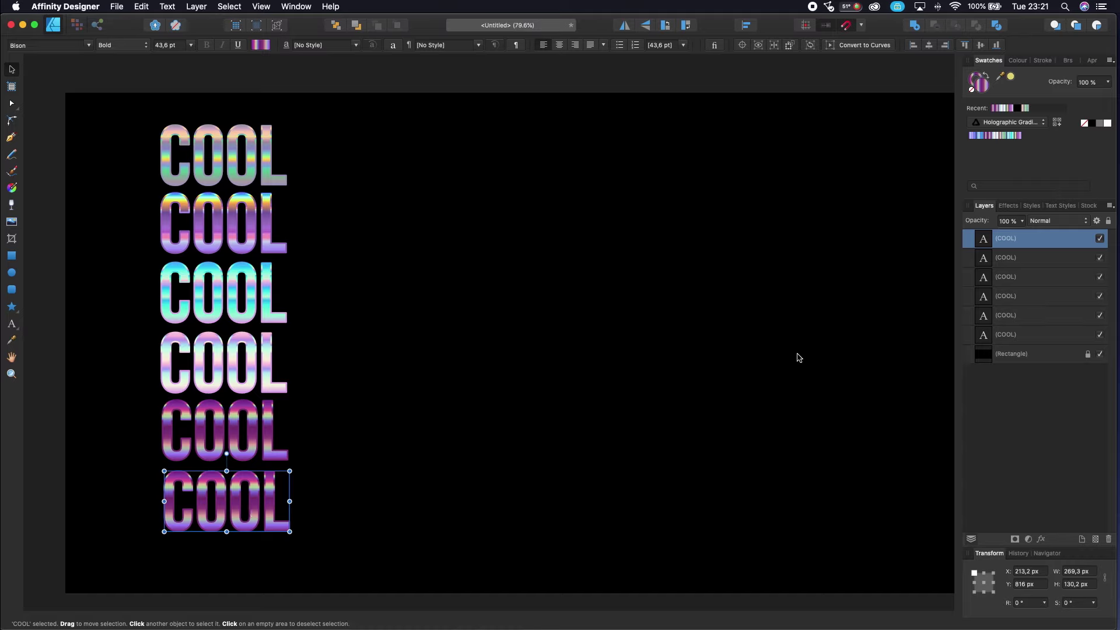
{"action": "left_click", "coordinate": [981, 137]}
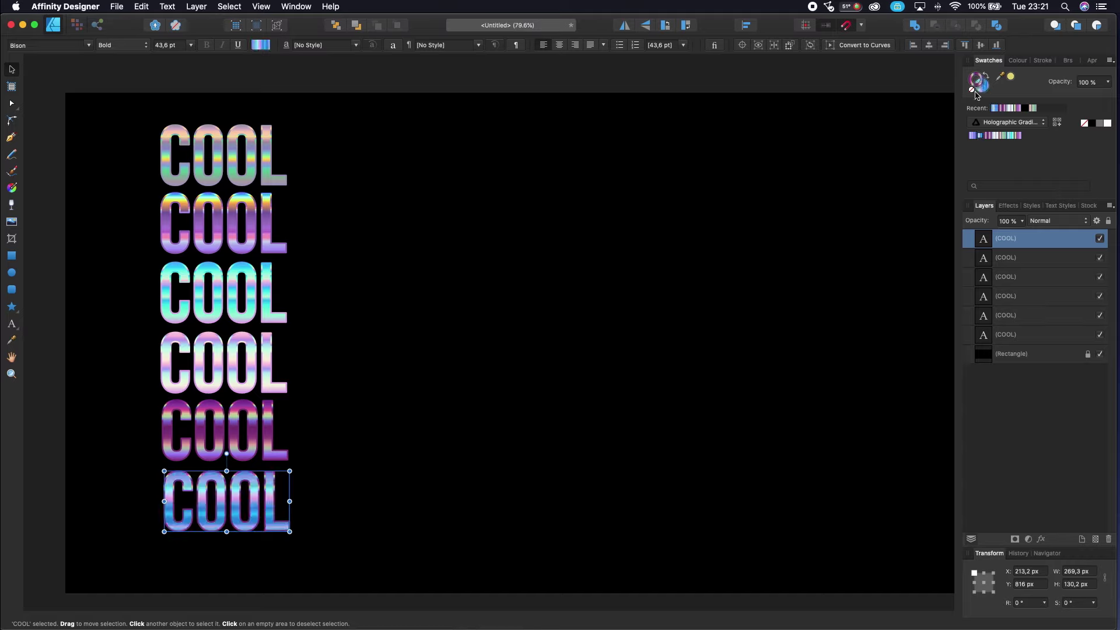
{"action": "left_click", "coordinate": [982, 136]}
{"action": "left_click", "coordinate": [684, 277]}
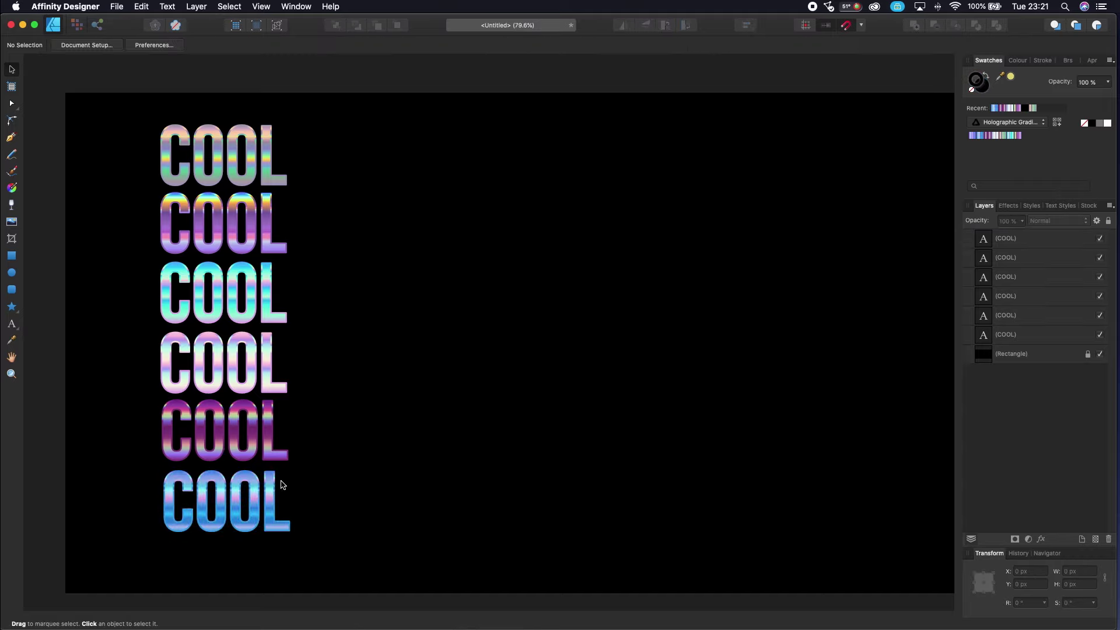
{"action": "left_click_drag", "start_coordinate": [240, 493], "coordinate": [230, 553]}
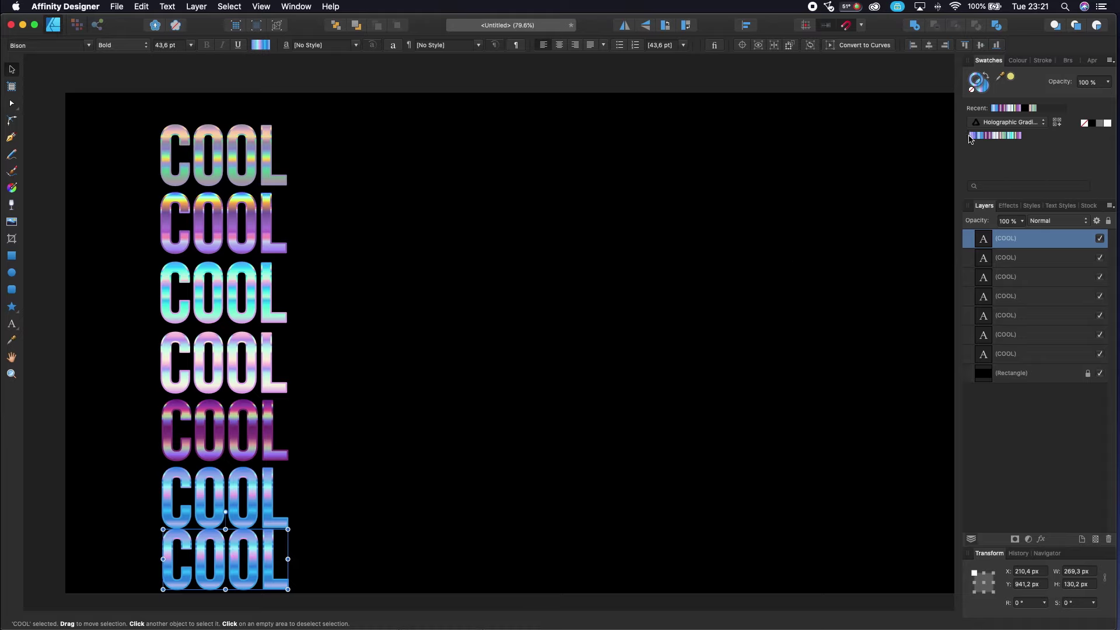
Step: Fill the seventh COOL with a violet-blue gradient and shift the seven-word column up to fit
{"action": "left_click", "coordinate": [972, 136]}
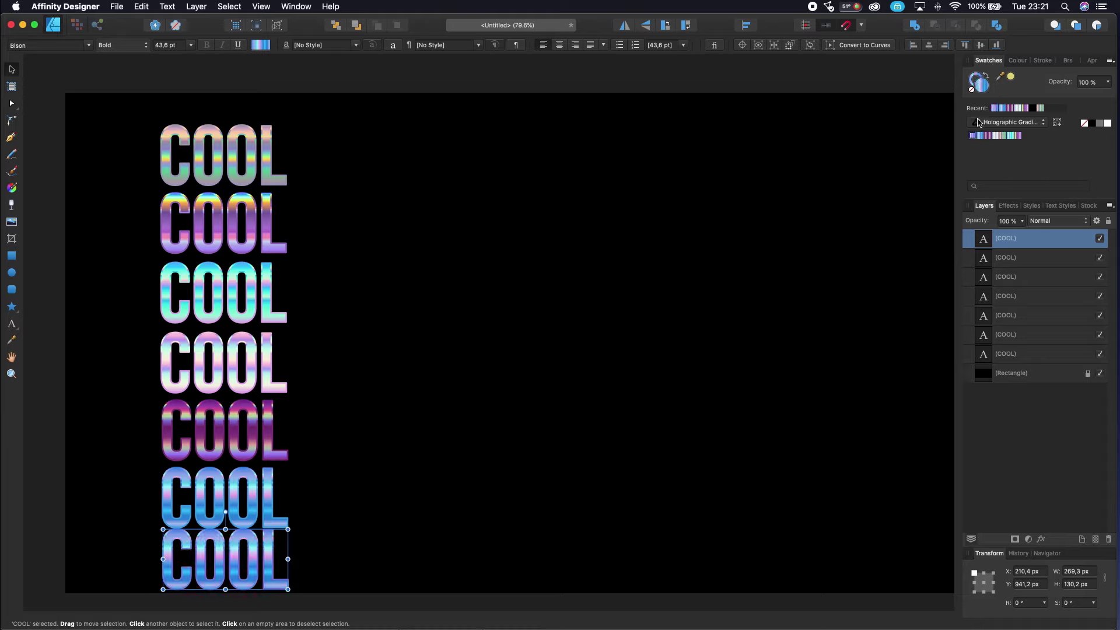
{"action": "left_click", "coordinate": [537, 306]}
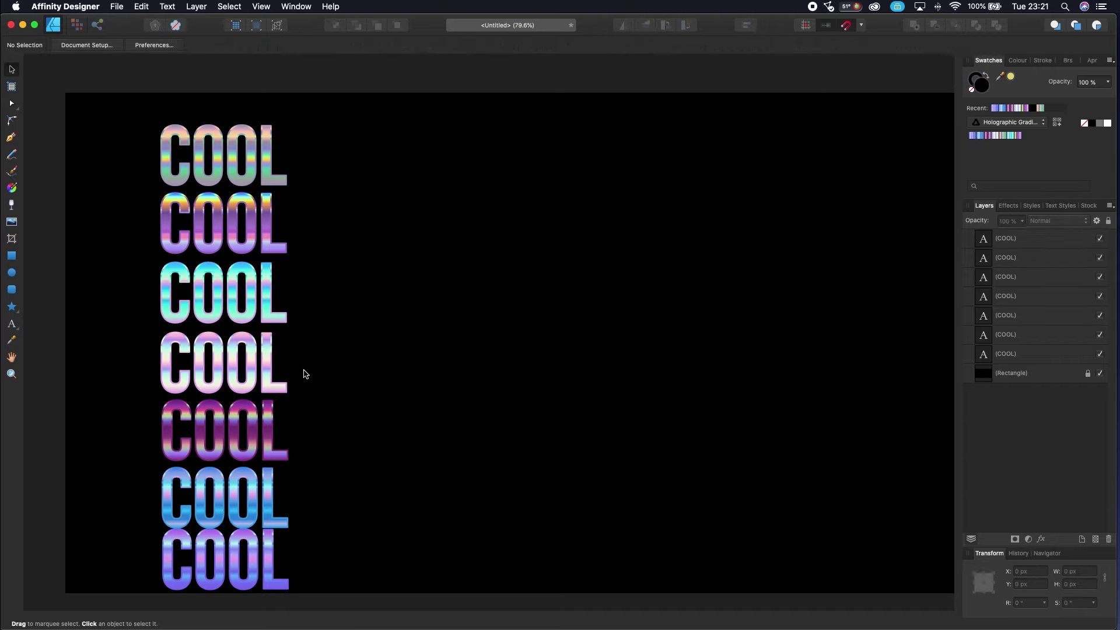
{"action": "left_click_drag", "start_coordinate": [320, 116], "coordinate": [123, 501]}
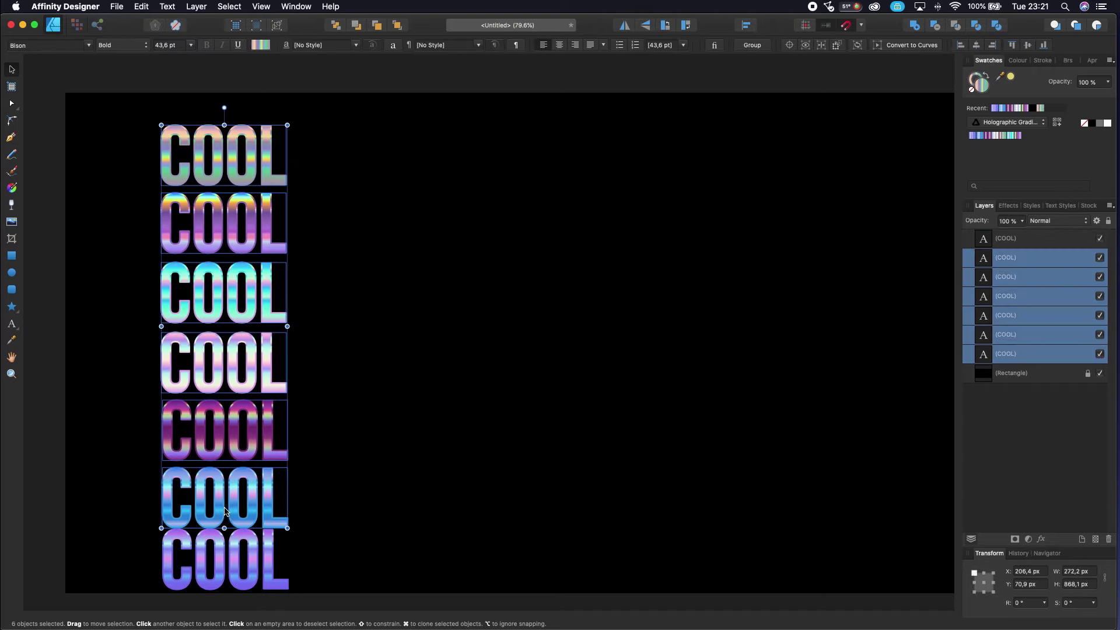
{"action": "left_click_drag", "start_coordinate": [228, 508], "coordinate": [227, 502]}
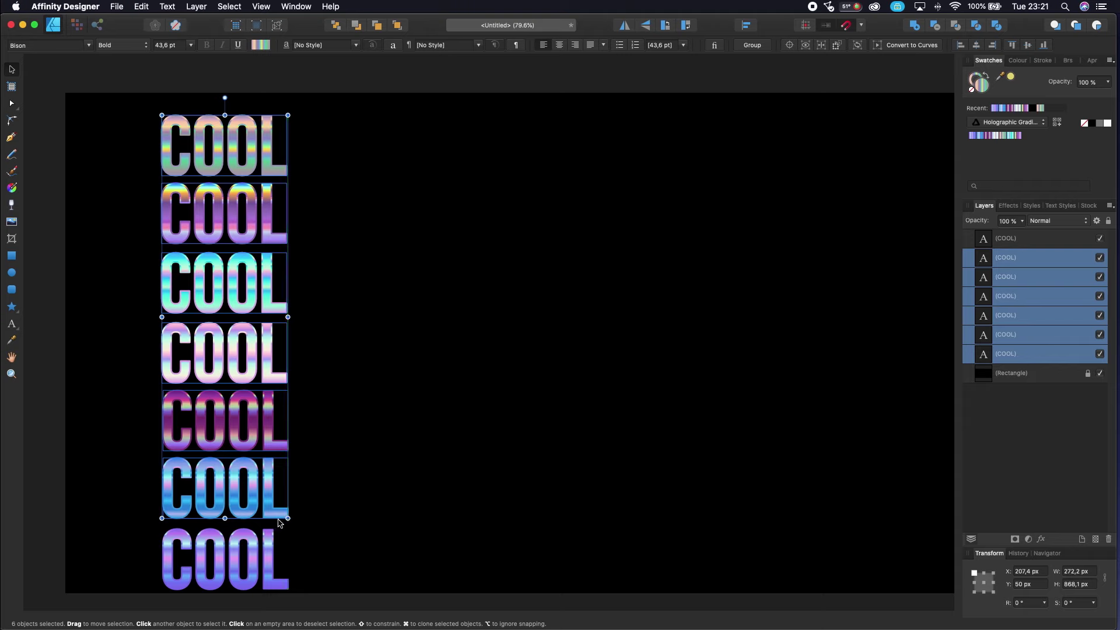
{"action": "left_click", "coordinate": [337, 525]}
{"action": "mouse_move", "coordinate": [315, 100]}
{"action": "left_mouse_down"}
{"action": "mouse_move", "coordinate": [158, 546]}
{"action": "mouse_move", "coordinate": [218, 545]}
{"action": "left_mouse_up"}
{"action": "left_click", "coordinate": [381, 500]}
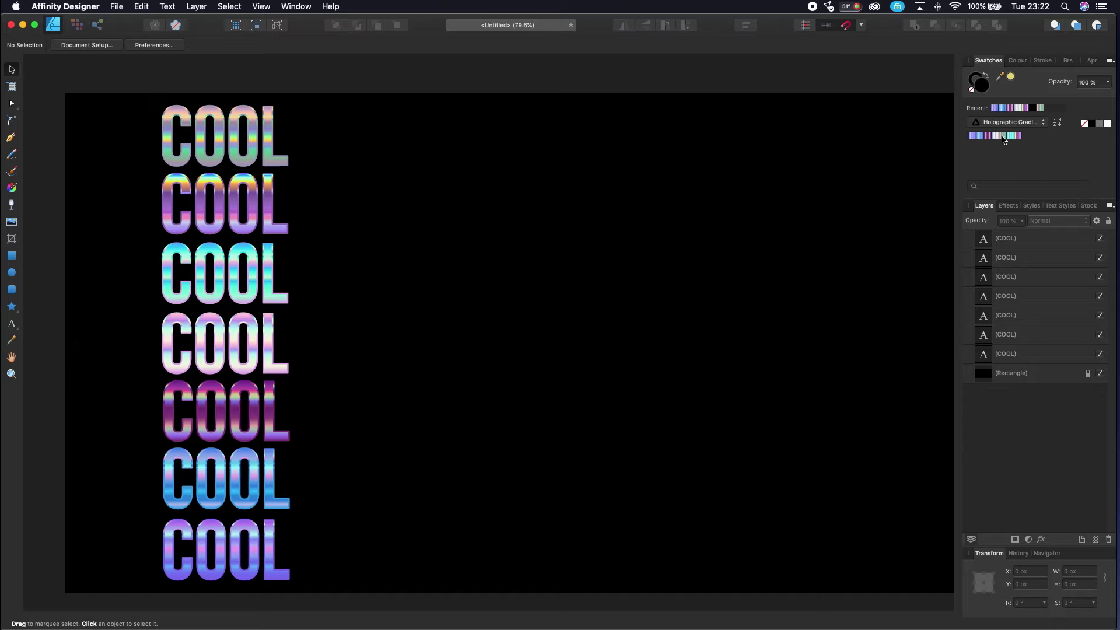
{"action": "left_click", "coordinate": [1002, 138]}
Step: Duplicate the top COOL to the right, retype it as HOLOGRAPHIC, and lower it slightly
{"action": "left_click_drag", "start_coordinate": [270, 153], "coordinate": [522, 153]}
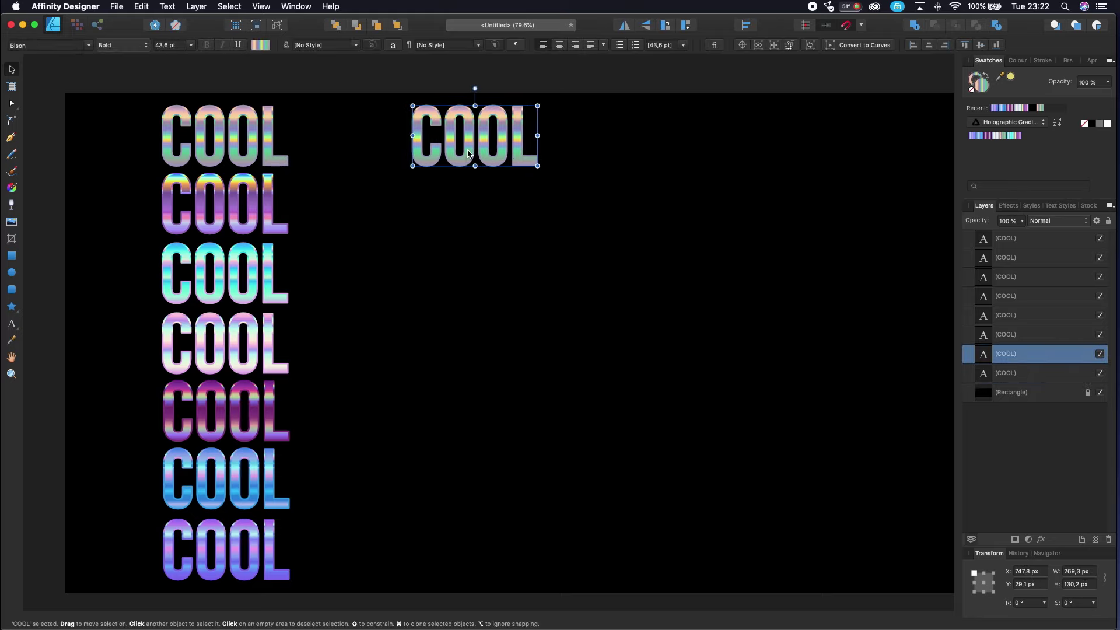
{"action": "double_click", "coordinate": [471, 150]}
{"action": "type", "text": "H"}
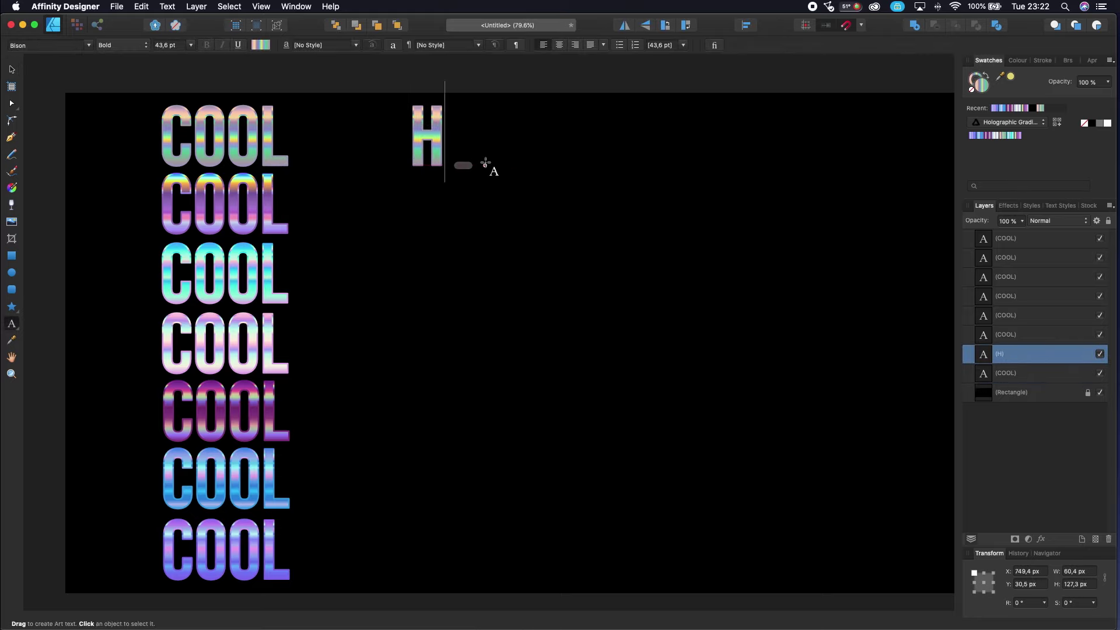
{"action": "type", "text": "OLO"}
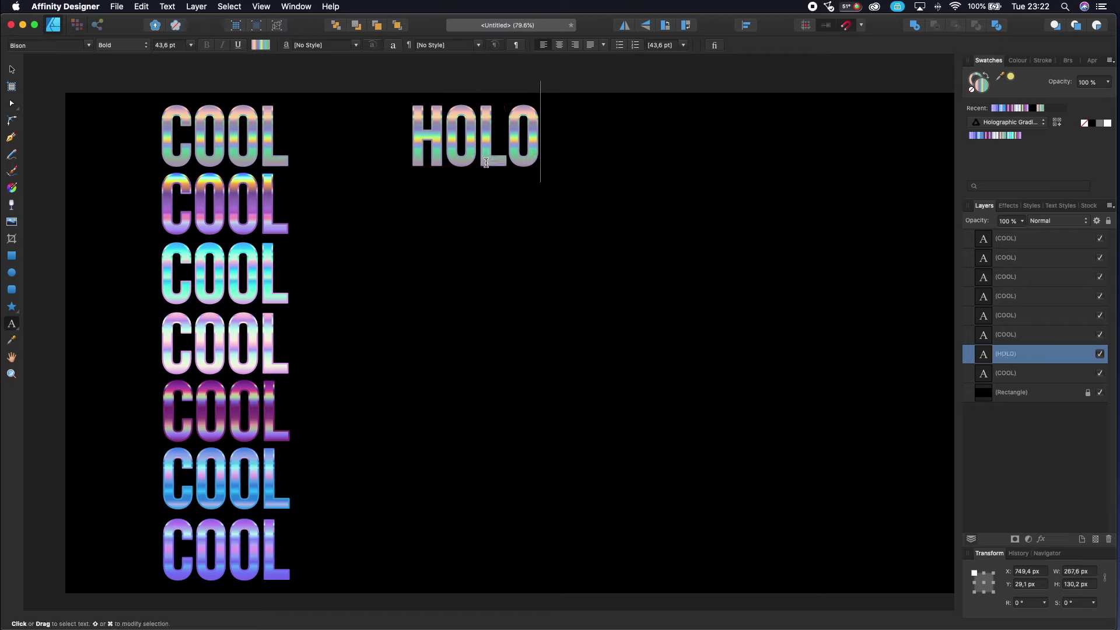
{"action": "type", "text": "GRAPH"}
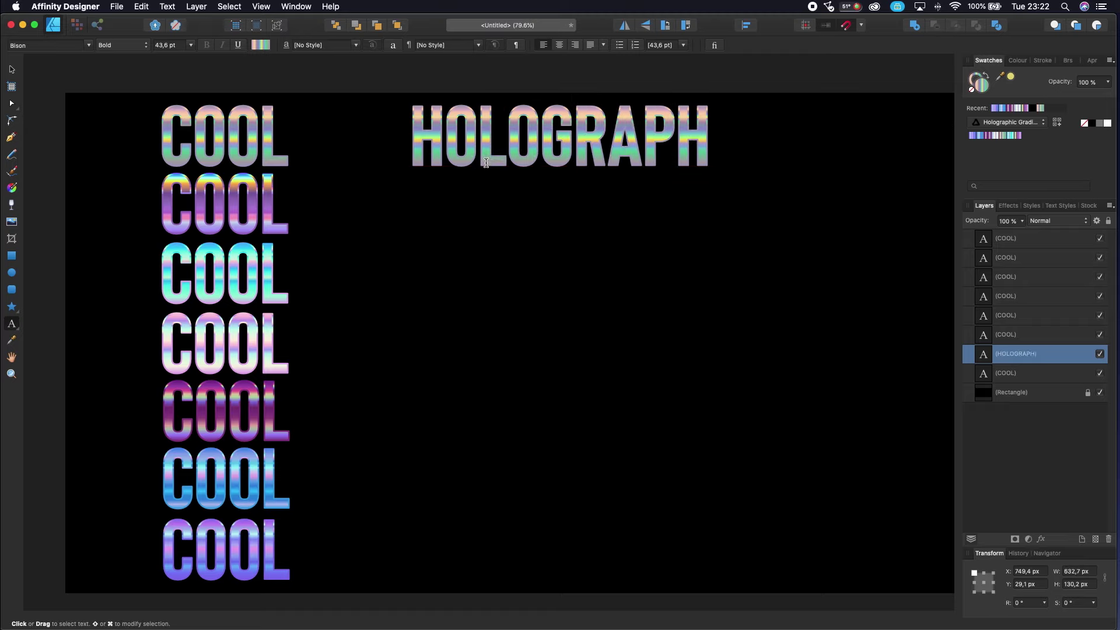
{"action": "type", "text": "I"}
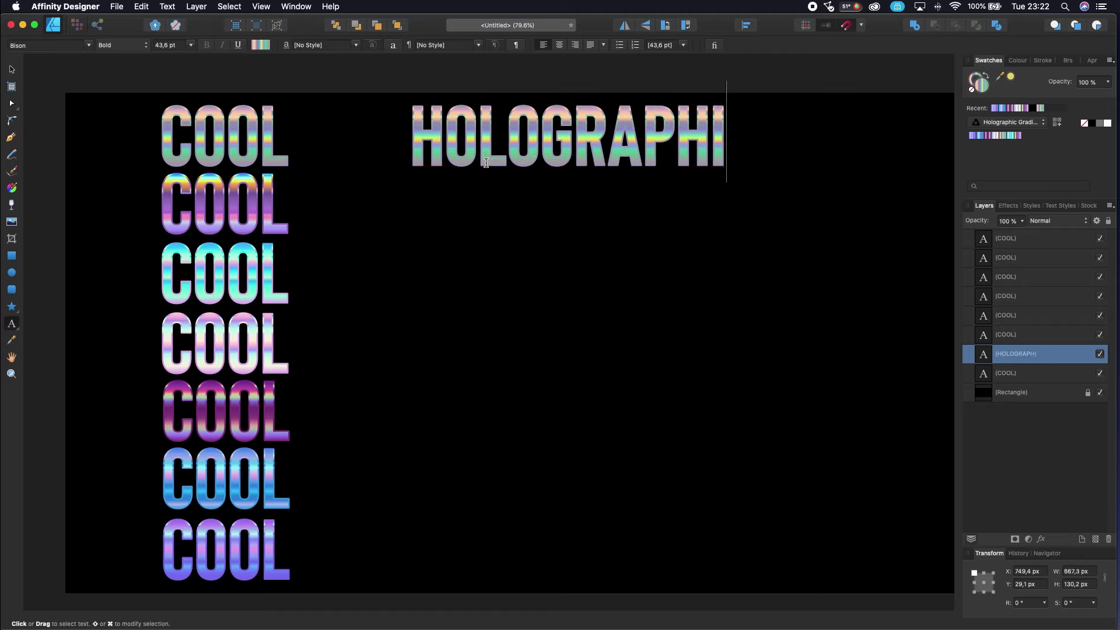
{"action": "type", "text": "C"}
{"action": "key", "text": "Escape"}
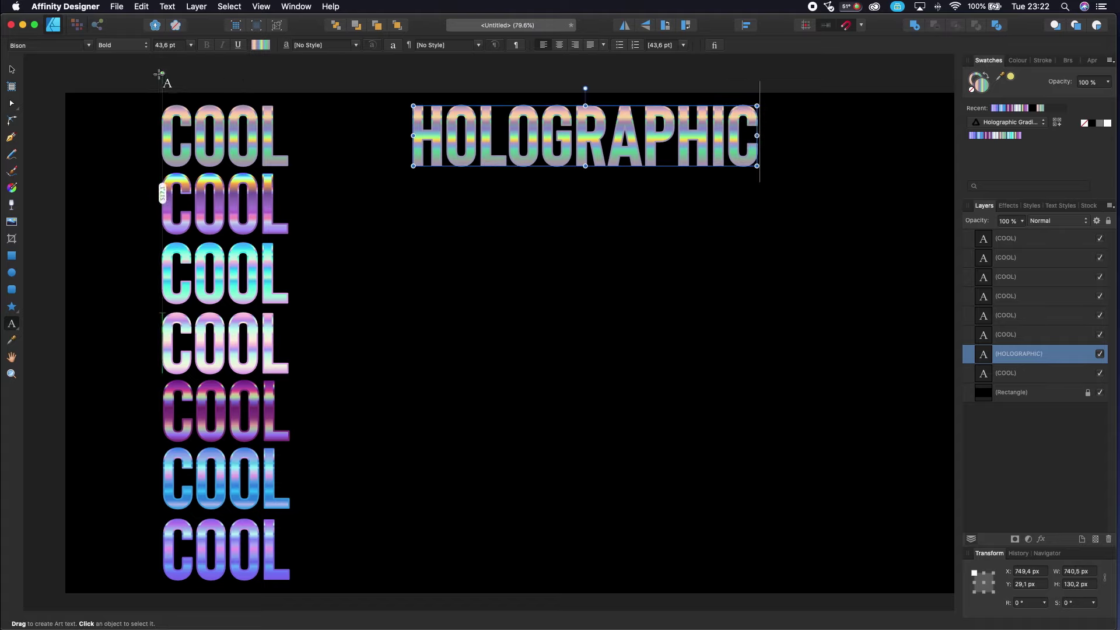
{"action": "left_click", "coordinate": [12, 70]}
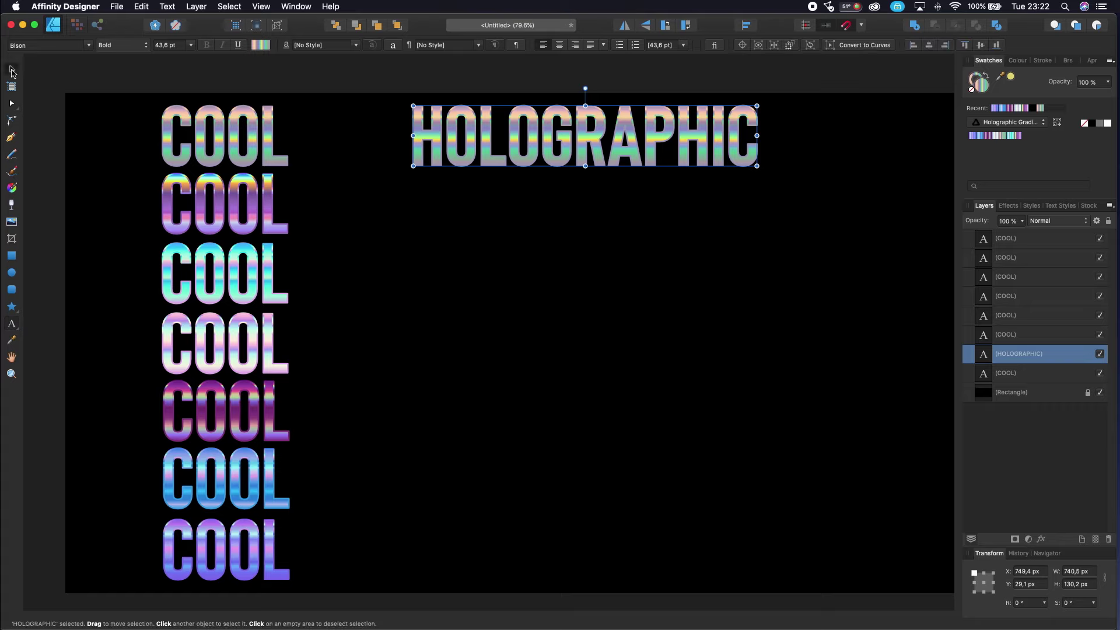
{"action": "left_click_drag", "start_coordinate": [488, 157], "coordinate": [495, 227]}
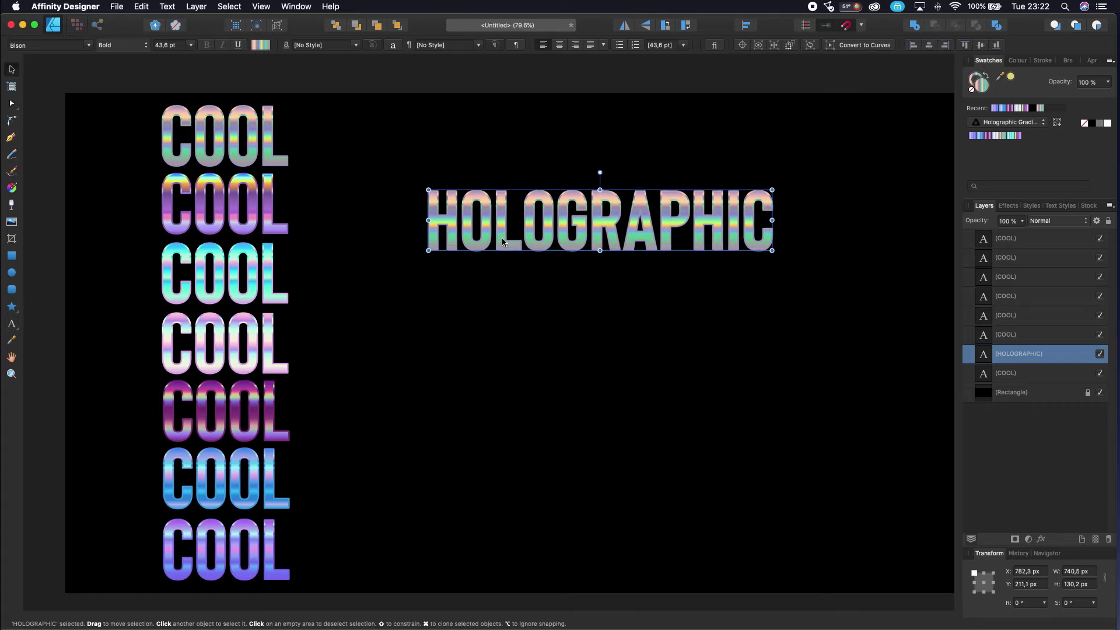
{"action": "left_click", "coordinate": [497, 330]}
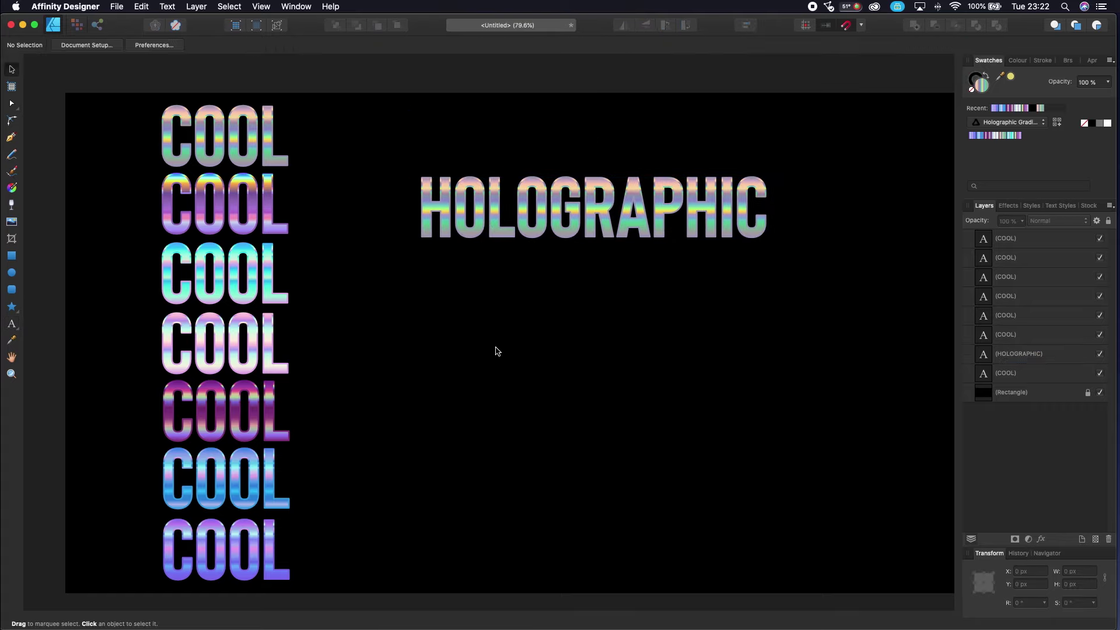
Step: Copy the pale pink fourth COOL under HOLOGRAPHIC, retype it as GRADIENT, and centre it
{"action": "left_click", "coordinate": [270, 232]}
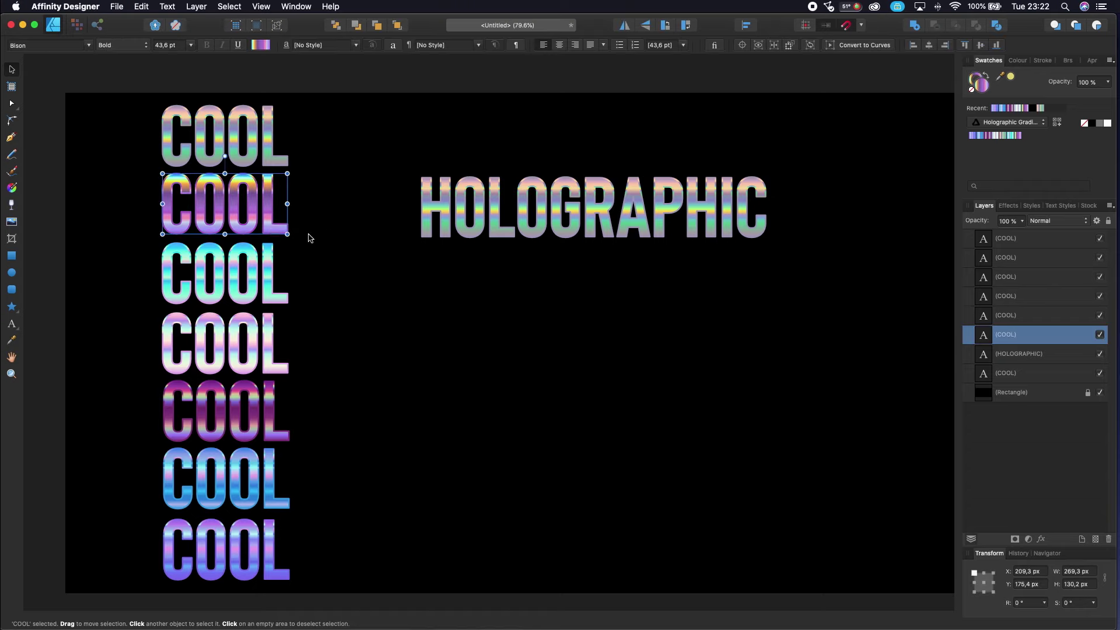
{"action": "left_click", "coordinate": [237, 360]}
{"action": "left_click_drag", "start_coordinate": [237, 353], "coordinate": [587, 301]}
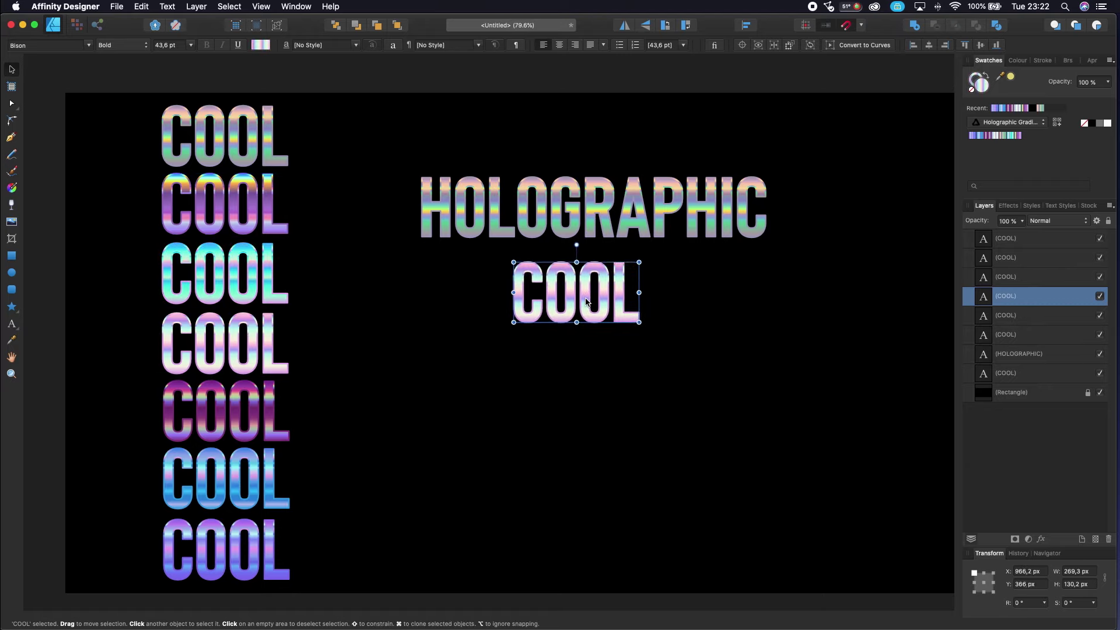
{"action": "double_click", "coordinate": [552, 302]}
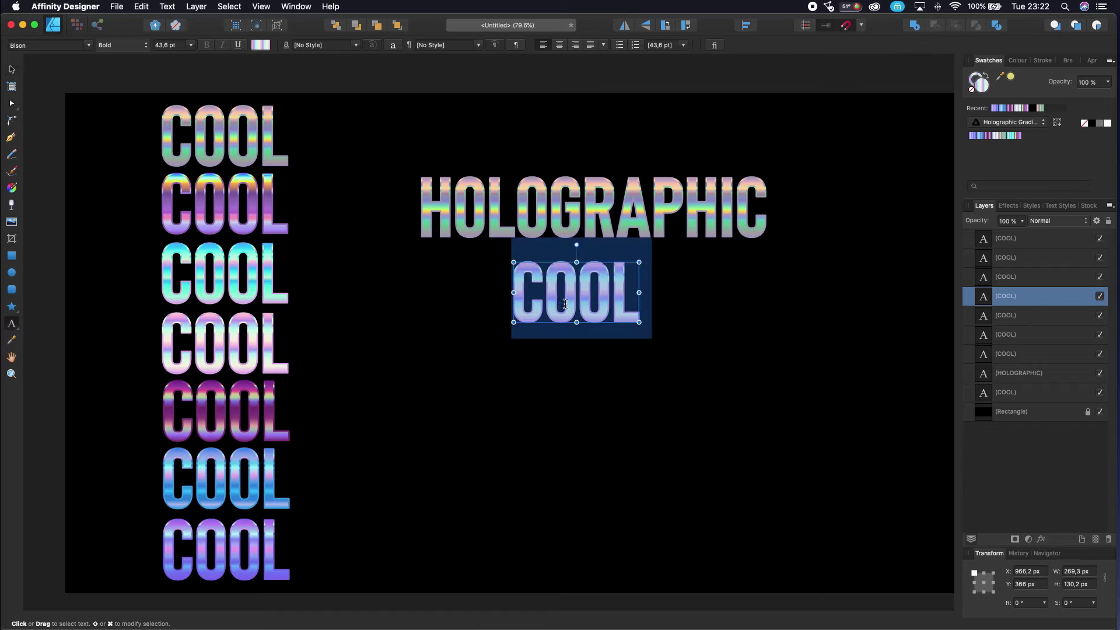
{"action": "type", "text": "GRADI"}
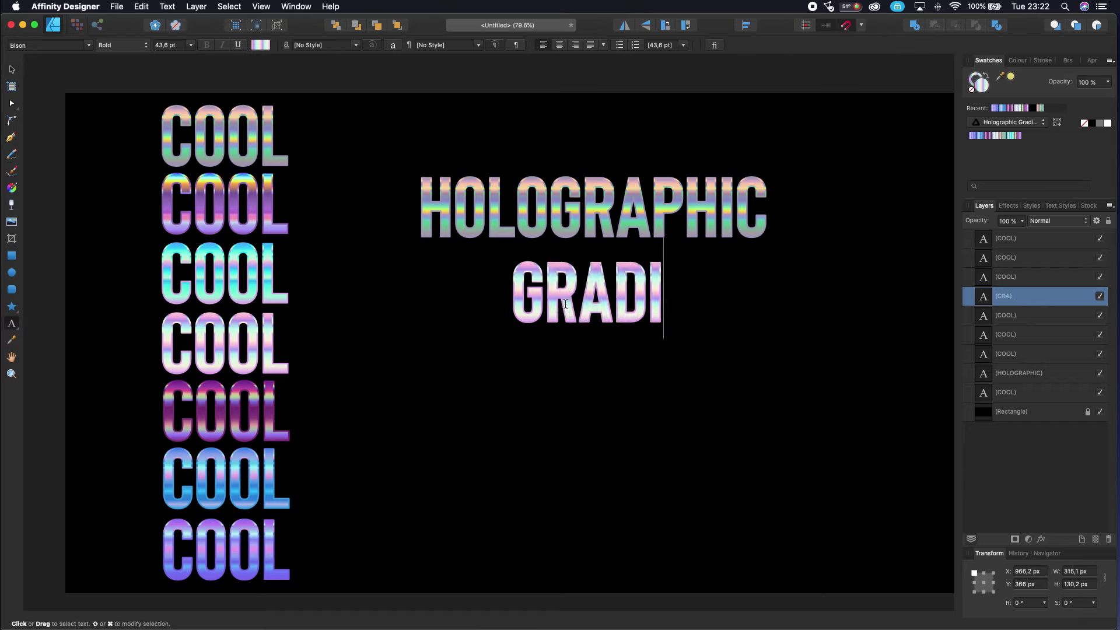
{"action": "type", "text": "ENT"}
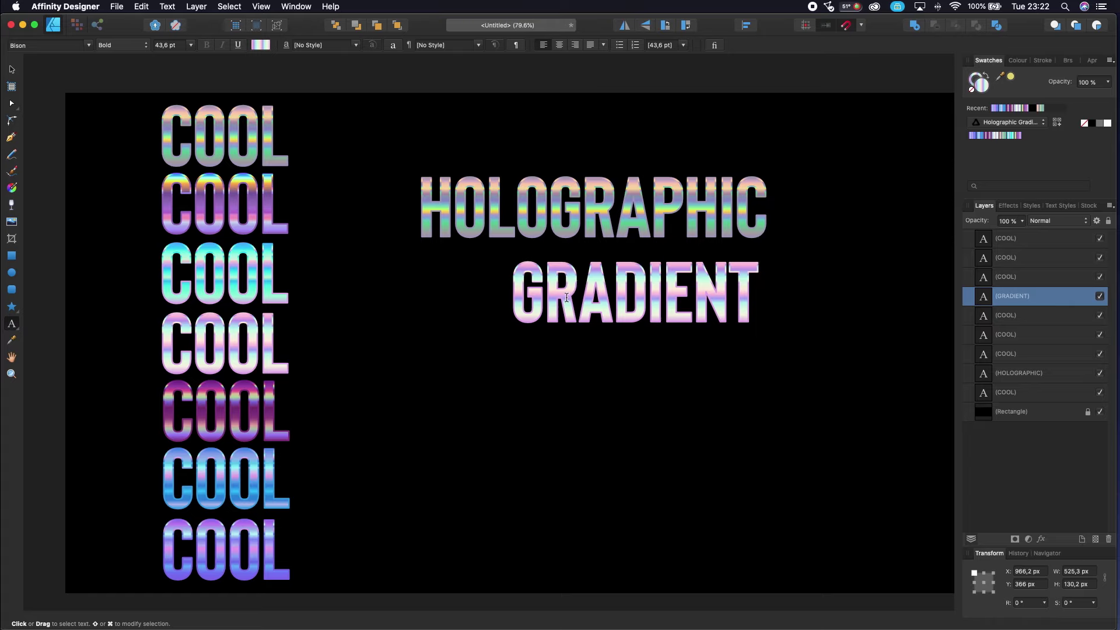
{"action": "key", "text": "Escape"}
{"action": "key", "text": "v"}
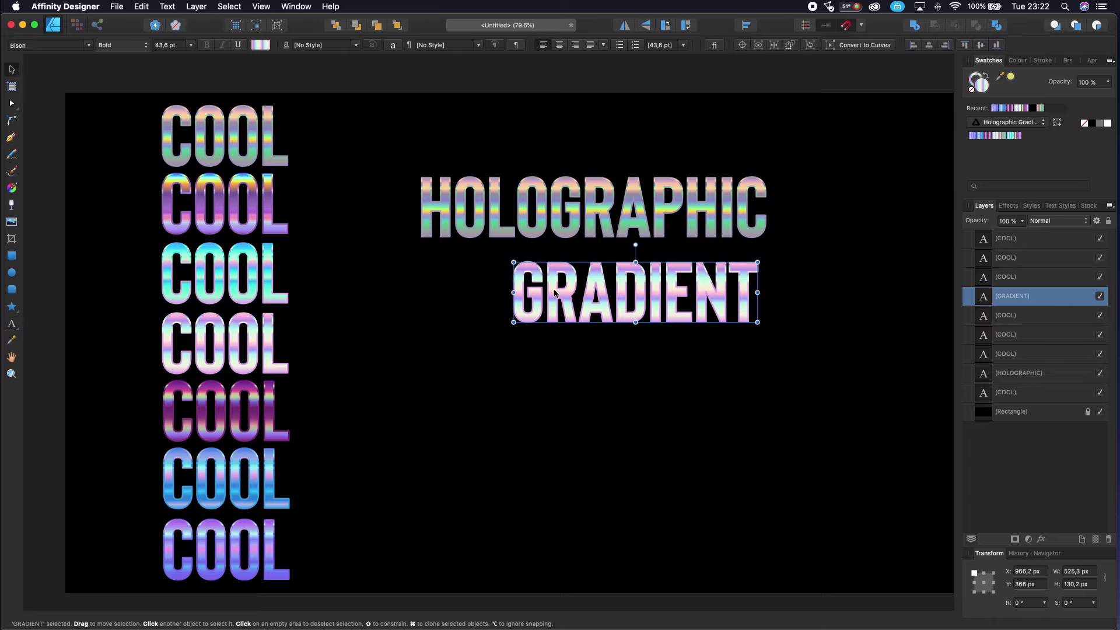
{"action": "left_click_drag", "start_coordinate": [554, 293], "coordinate": [511, 289]}
{"action": "left_click", "coordinate": [533, 388]}
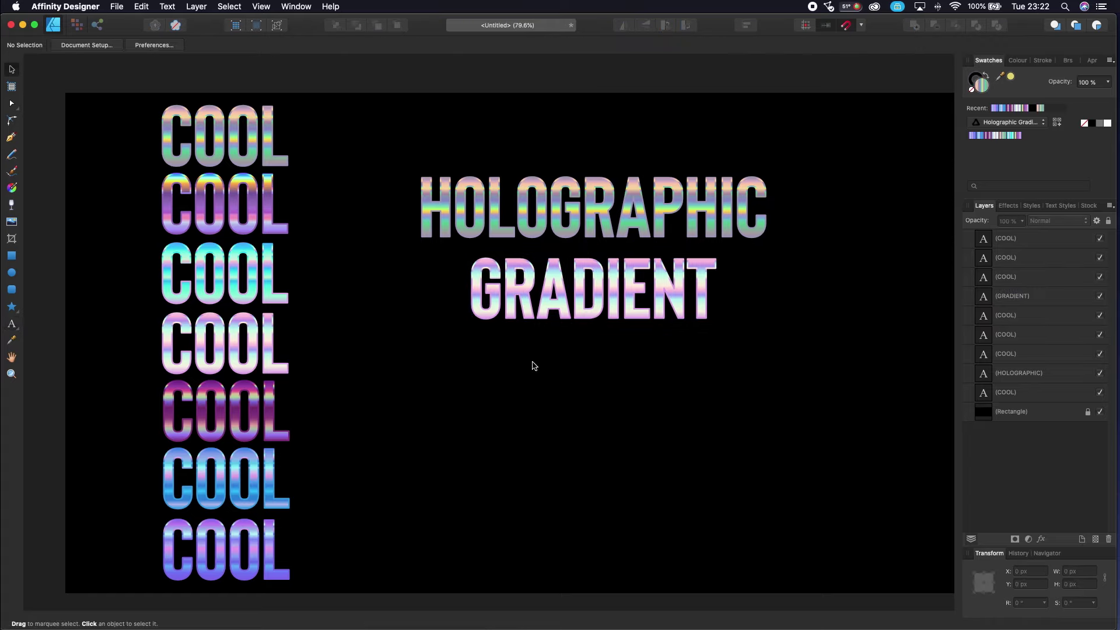
Step: Copy the blue sixth COOL below GRADIENT, retype it as SWATCHES, and centre it there
{"action": "left_click", "coordinate": [250, 496]}
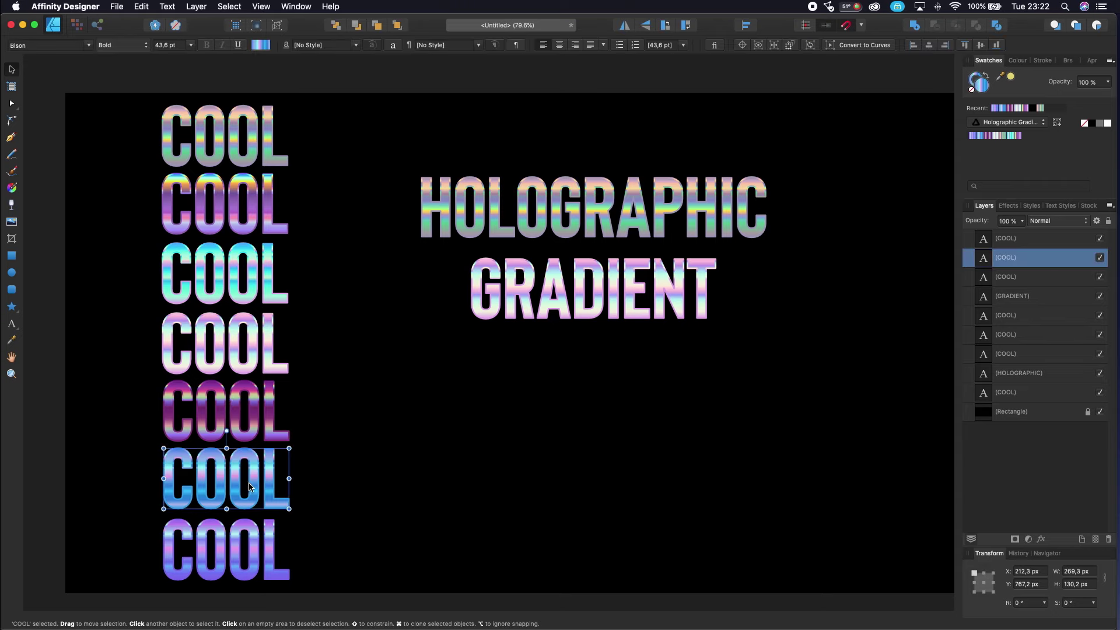
{"action": "mouse_move", "coordinate": [257, 492]}
{"action": "left_mouse_down"}
{"action": "mouse_move", "coordinate": [628, 384]}
{"action": "mouse_move", "coordinate": [544, 391]}
{"action": "left_mouse_up"}
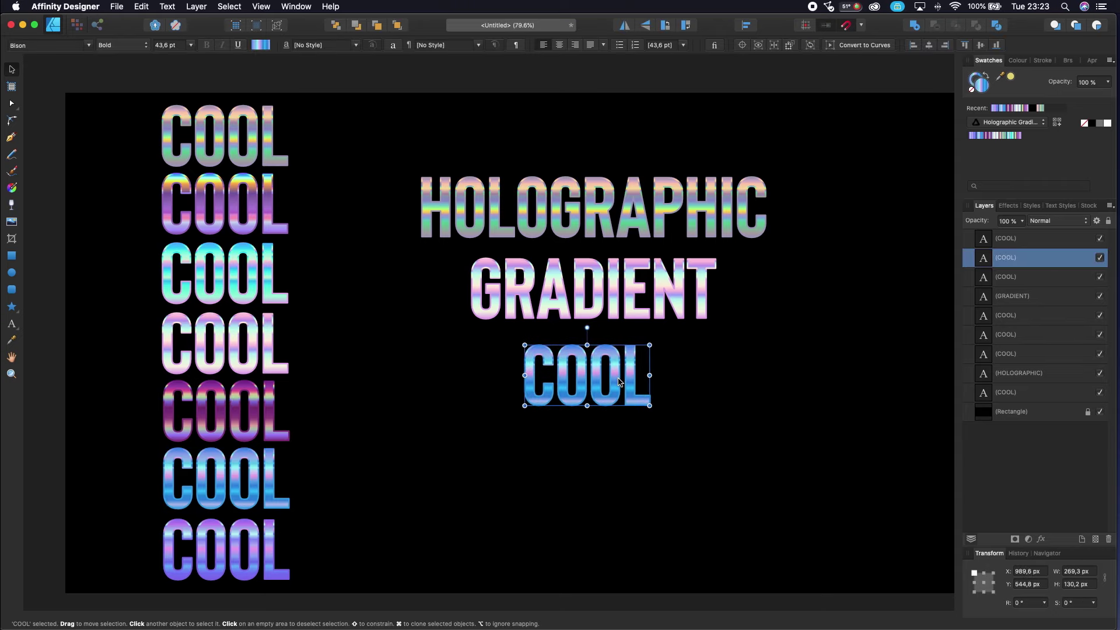
{"action": "double_click", "coordinate": [532, 391]}
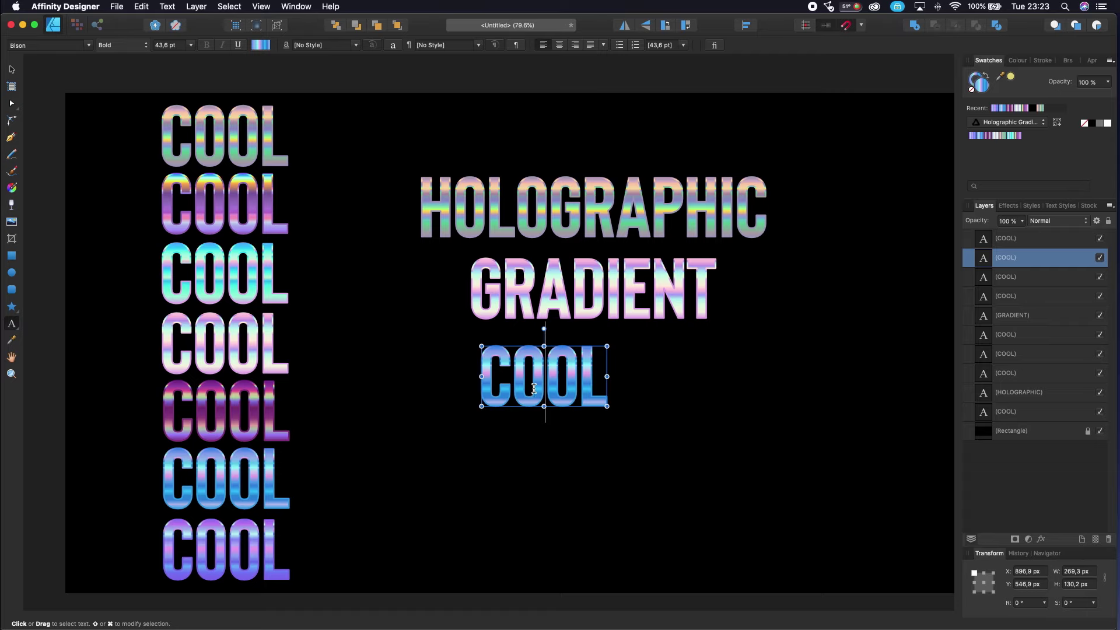
{"action": "key", "text": "super+a"}
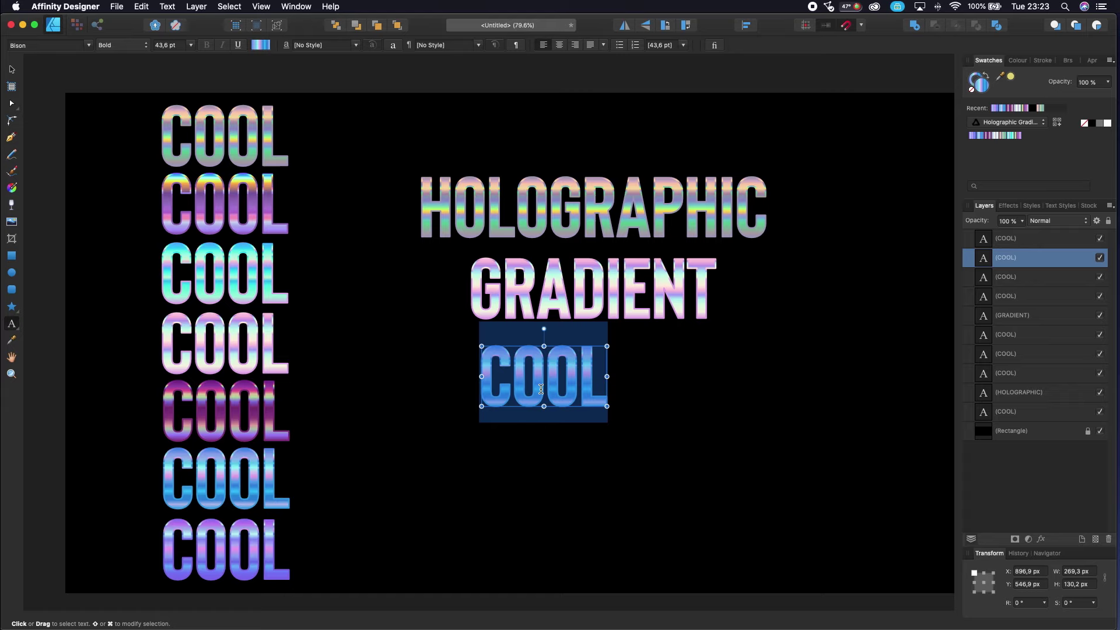
{"action": "type", "text": "SWA"}
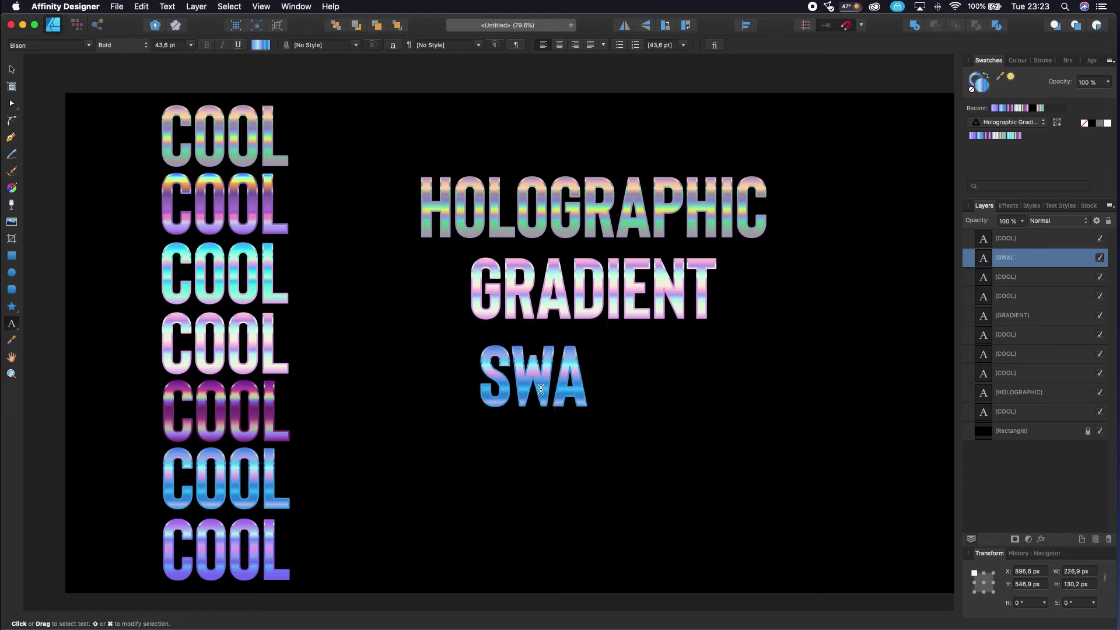
{"action": "type", "text": "TCHES"}
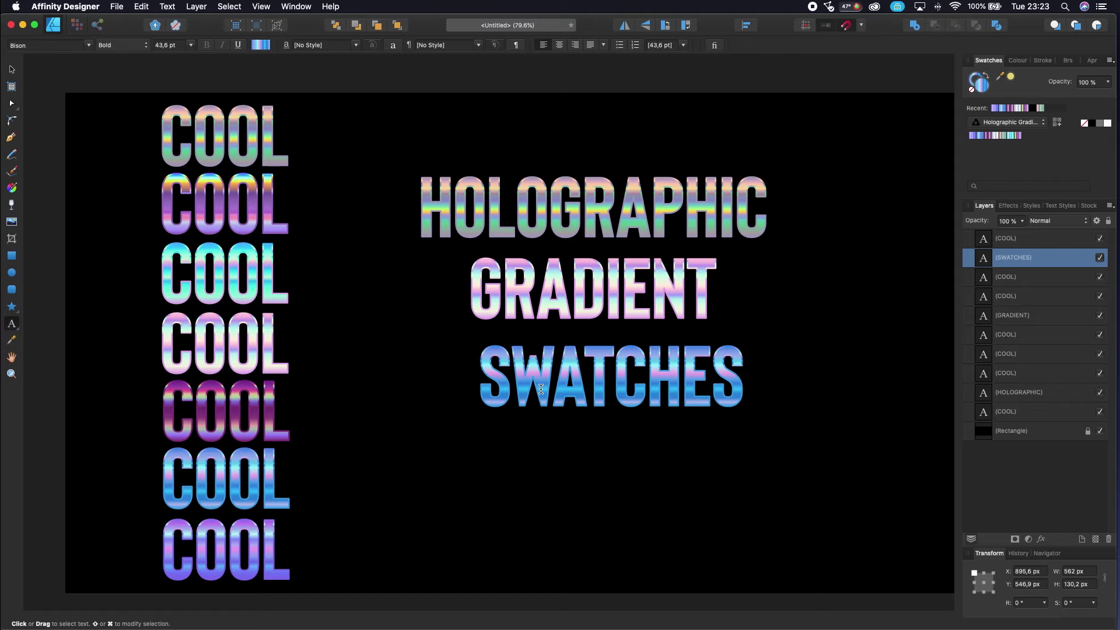
{"action": "left_click", "coordinate": [11, 69]}
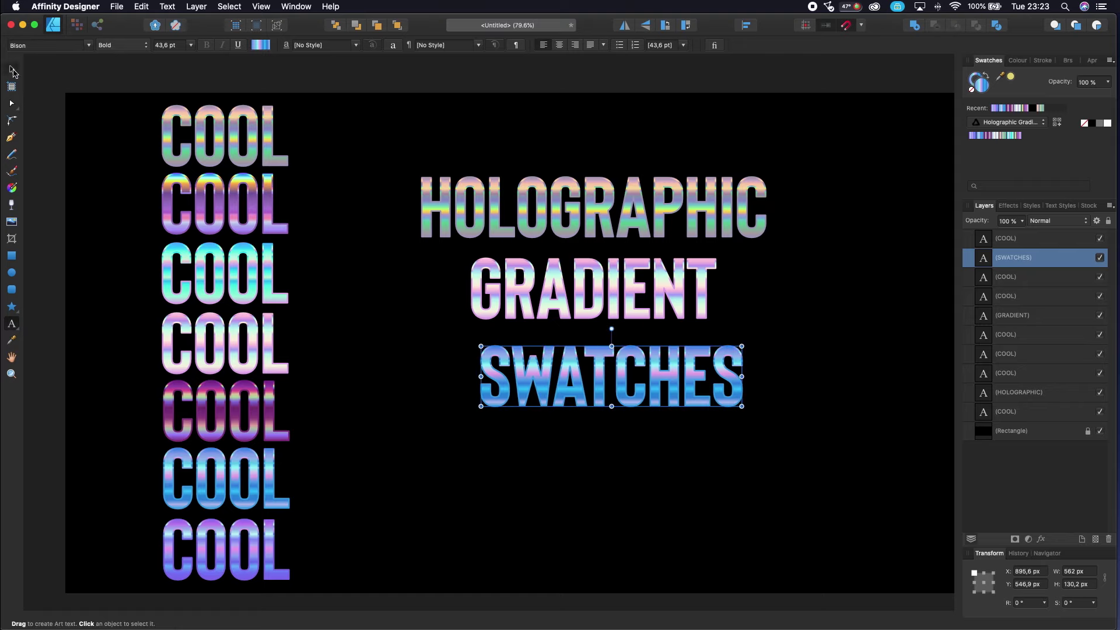
{"action": "left_click", "coordinate": [409, 109]}
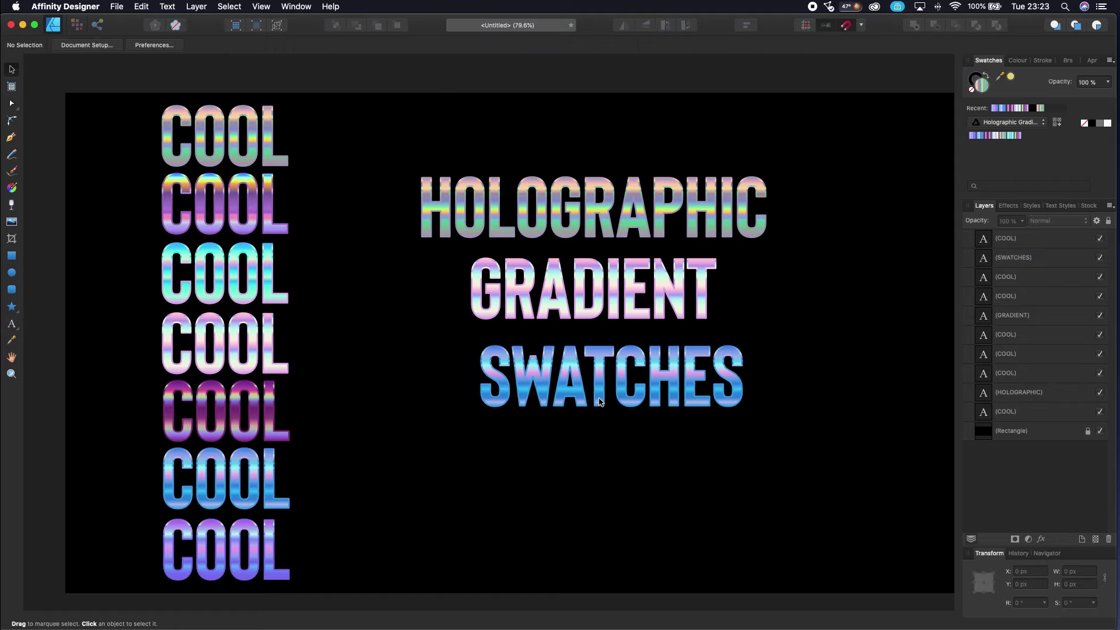
{"action": "left_click_drag", "start_coordinate": [600, 402], "coordinate": [581, 391]}
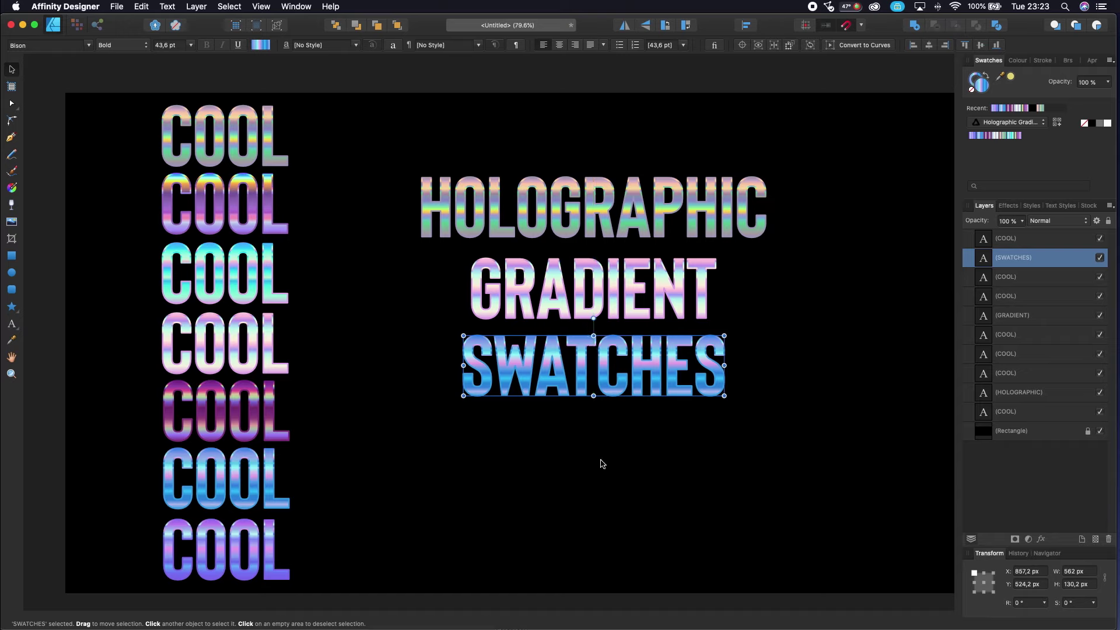
{"action": "left_click_drag", "start_coordinate": [587, 398], "coordinate": [587, 406]}
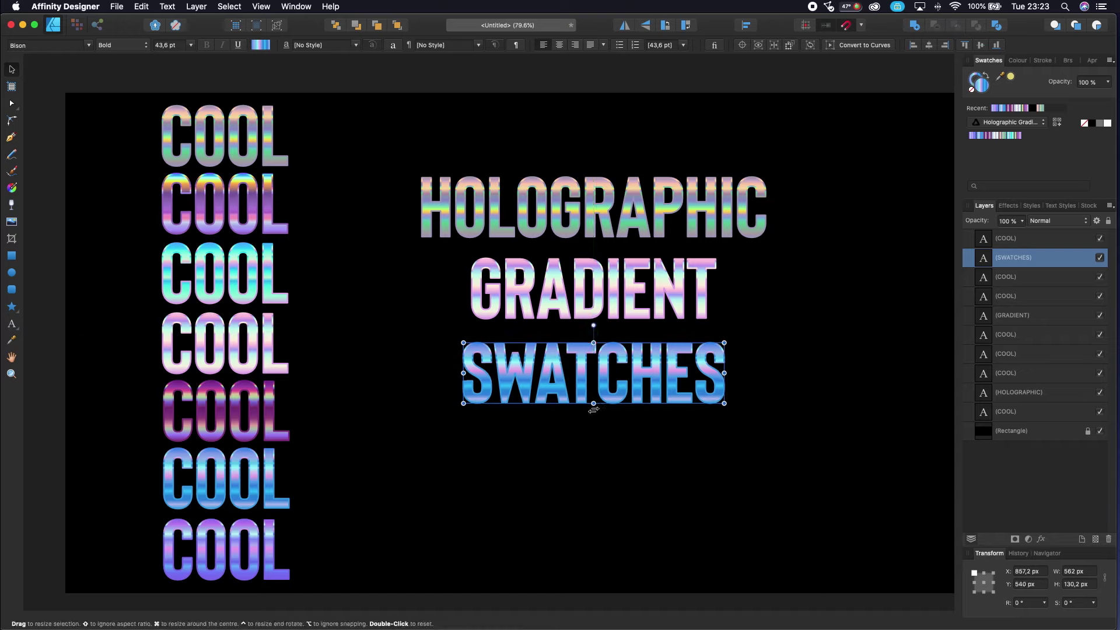
{"action": "left_click", "coordinate": [605, 453]}
Step: Move the HOLOGRAPHIC, GRADIENT and SWATCHES block together up and left into its final position
{"action": "left_click_drag", "start_coordinate": [825, 141], "coordinate": [509, 462]}
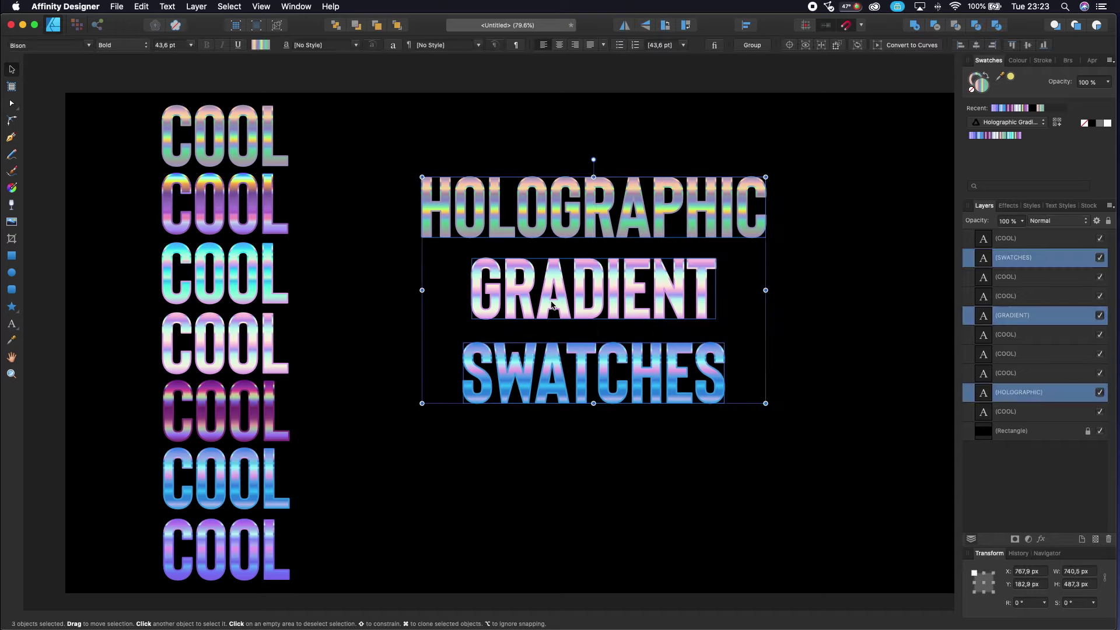
{"action": "left_click_drag", "start_coordinate": [555, 299], "coordinate": [562, 340]}
{"action": "left_click", "coordinate": [346, 388]}
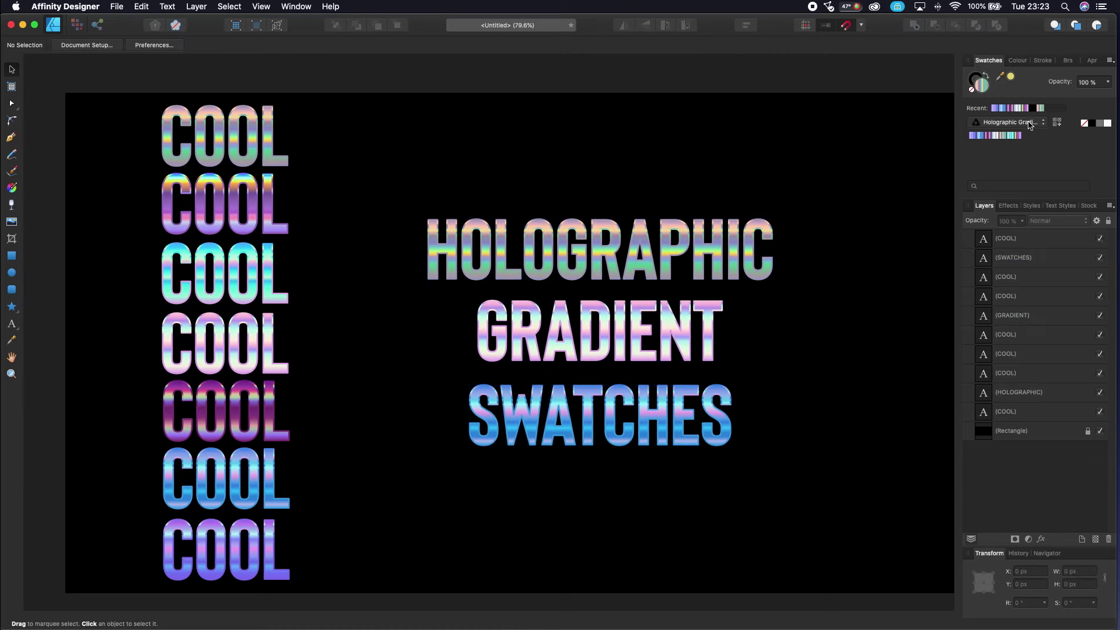
{"action": "left_click", "coordinate": [1030, 125]}
{"action": "left_click", "coordinate": [802, 180]}
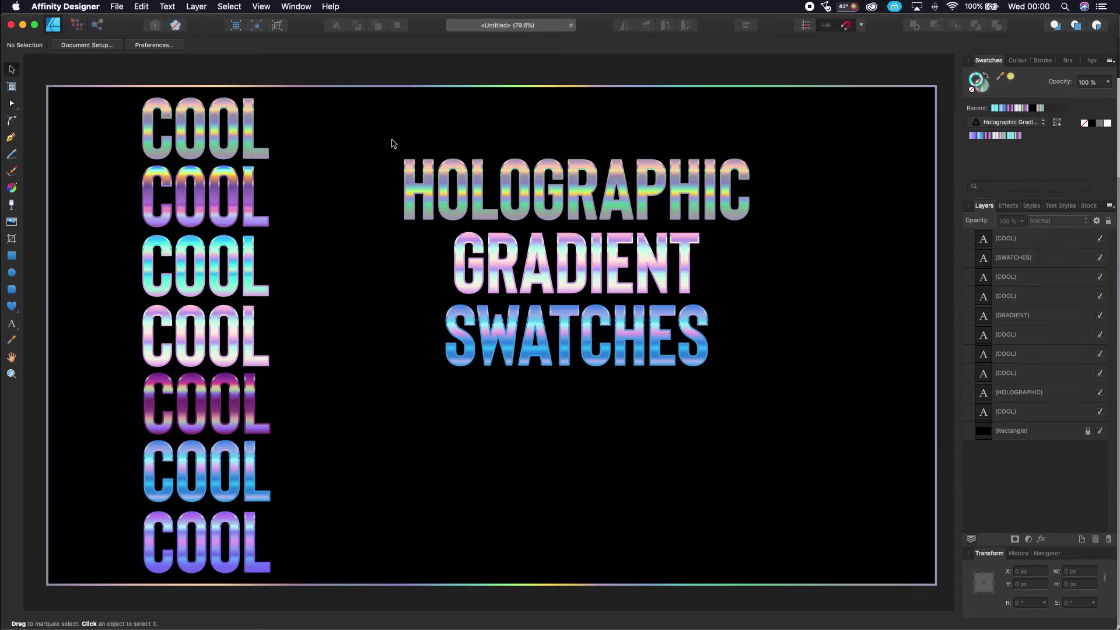
{"action": "left_click_drag", "start_coordinate": [387, 150], "coordinate": [733, 375]}
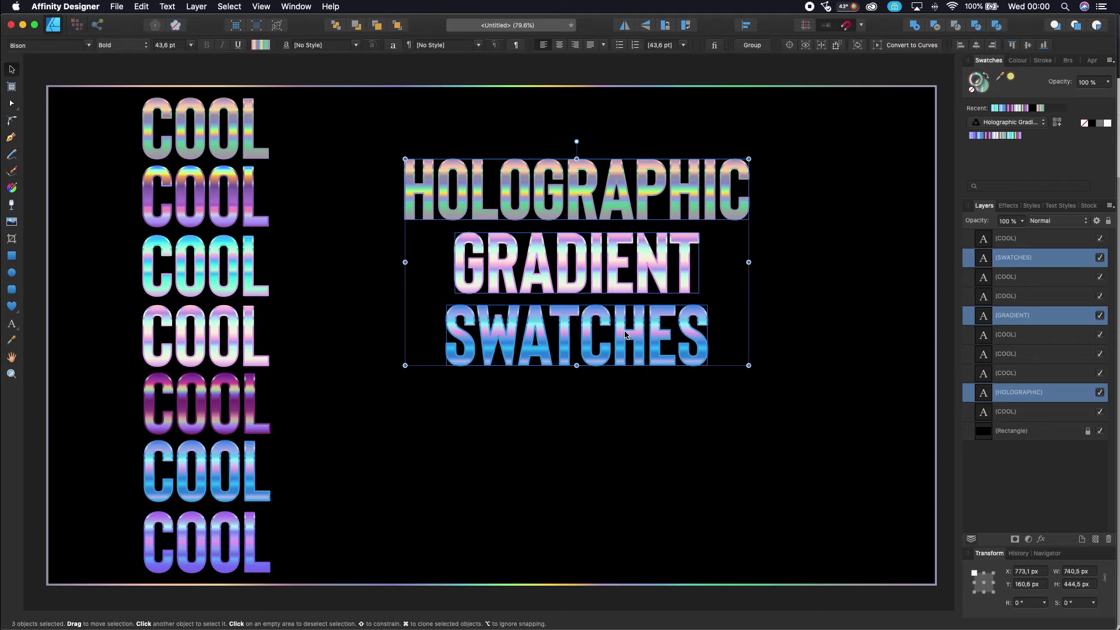
{"action": "left_click_drag", "start_coordinate": [626, 334], "coordinate": [616, 297]}
{"action": "left_click", "coordinate": [582, 420]}
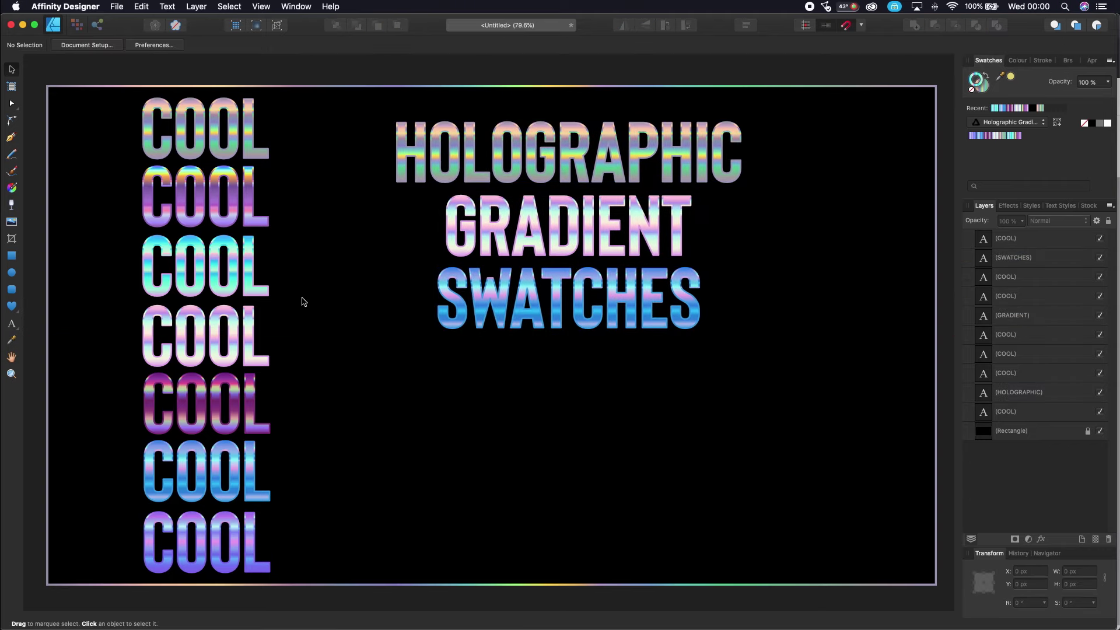
{"action": "left_click", "coordinate": [465, 309]}
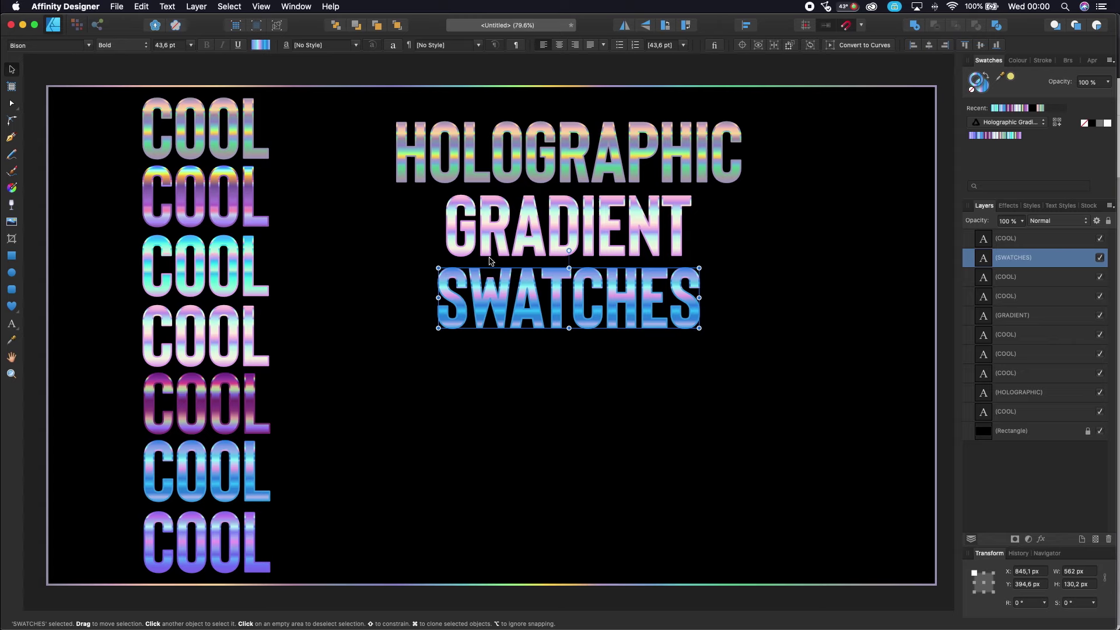
Step: Copy HOLOGRAPHIC below SWATCHES, retype it as UNICORN, and enlarge it to about 64.6 pt
{"action": "left_click", "coordinate": [472, 169]}
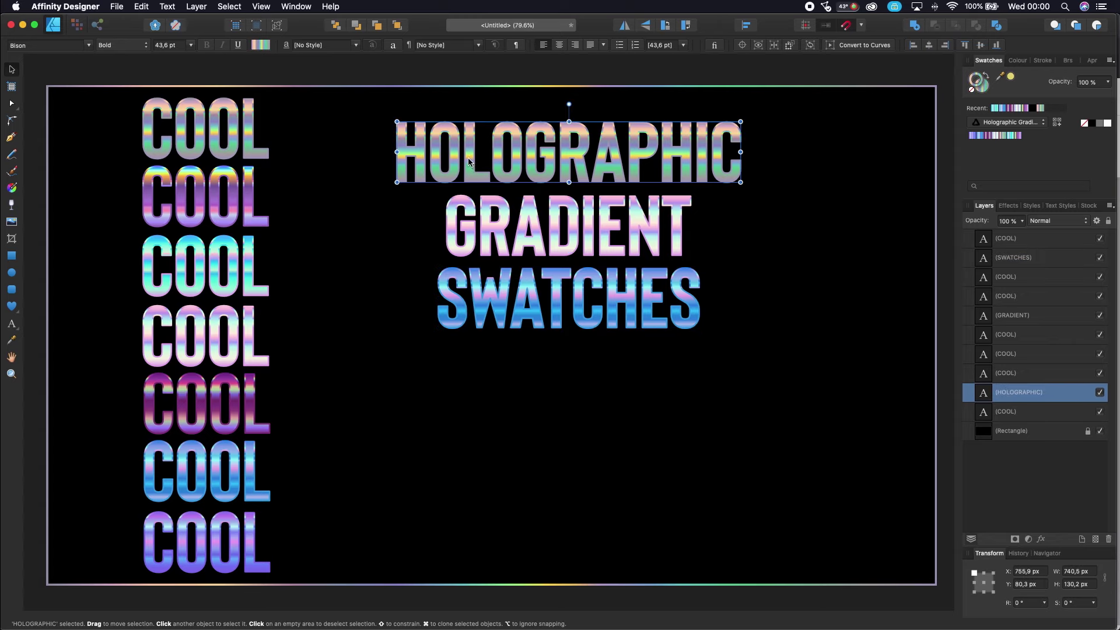
{"action": "left_click_drag", "start_coordinate": [469, 161], "coordinate": [472, 451]}
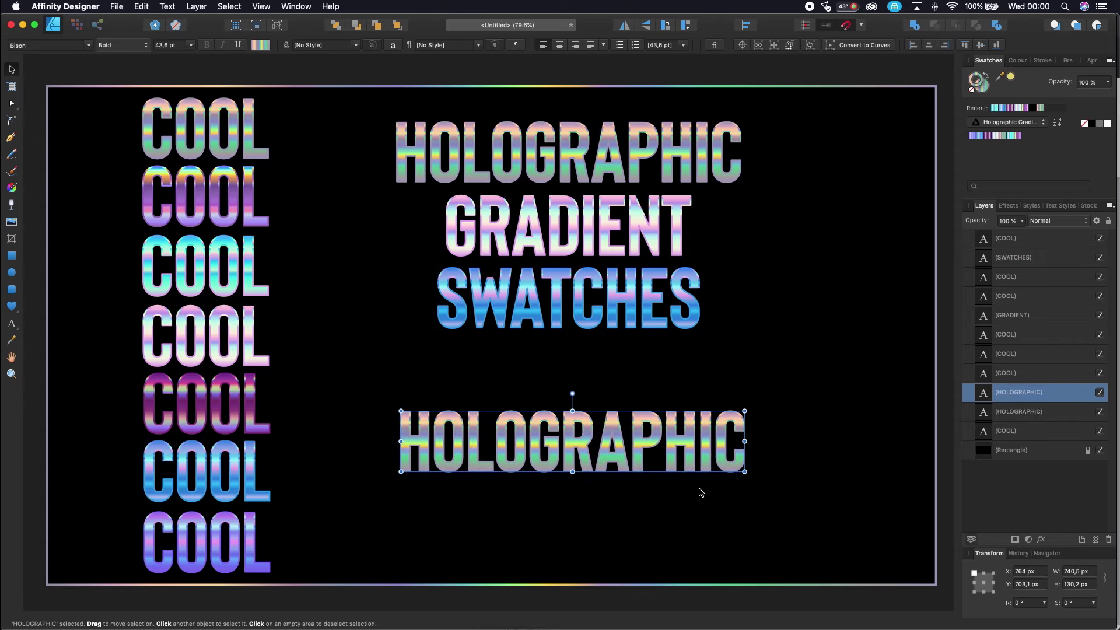
{"action": "mouse_move", "coordinate": [744, 472]}
{"action": "left_mouse_down"}
{"action": "mouse_move", "coordinate": [770, 491]}
{"action": "mouse_move", "coordinate": [814, 484]}
{"action": "left_mouse_up"}
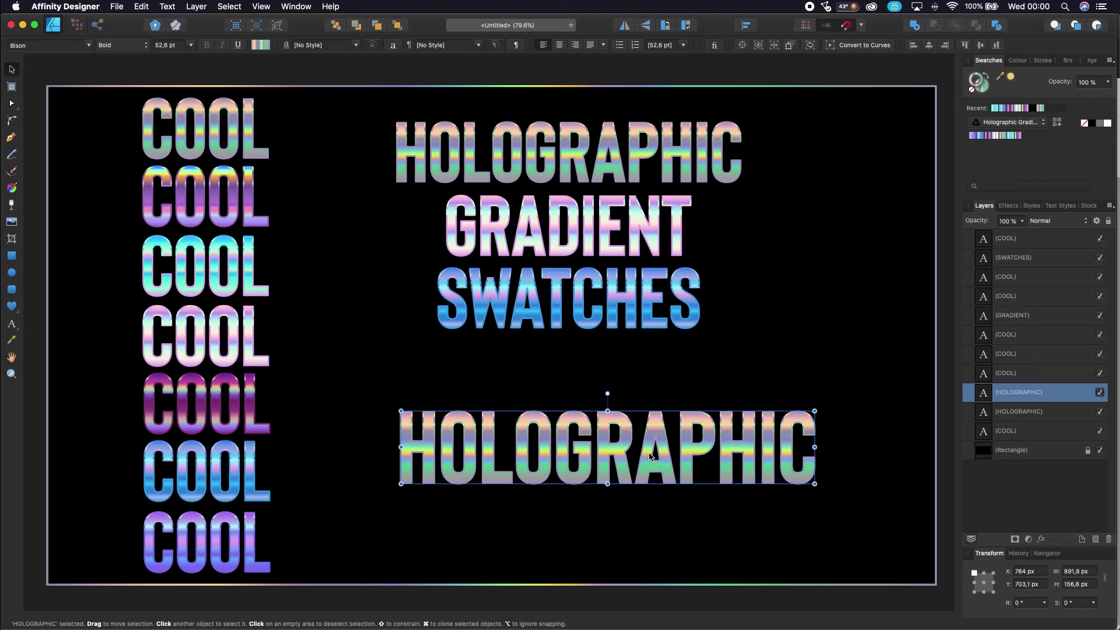
{"action": "double_click", "coordinate": [651, 456]}
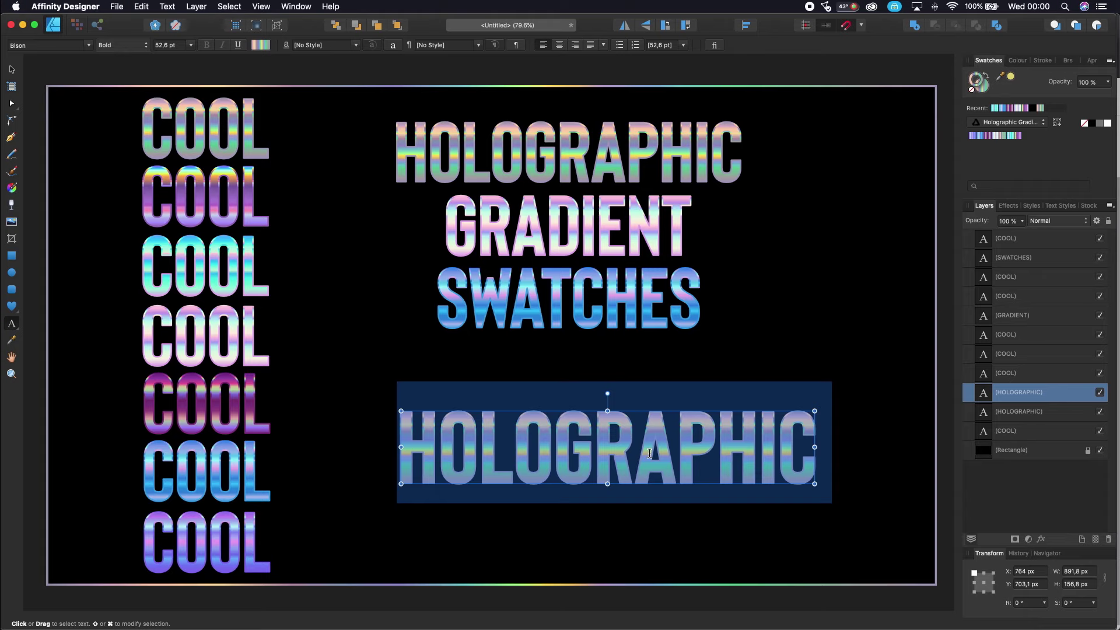
{"action": "type", "text": "UNIC"}
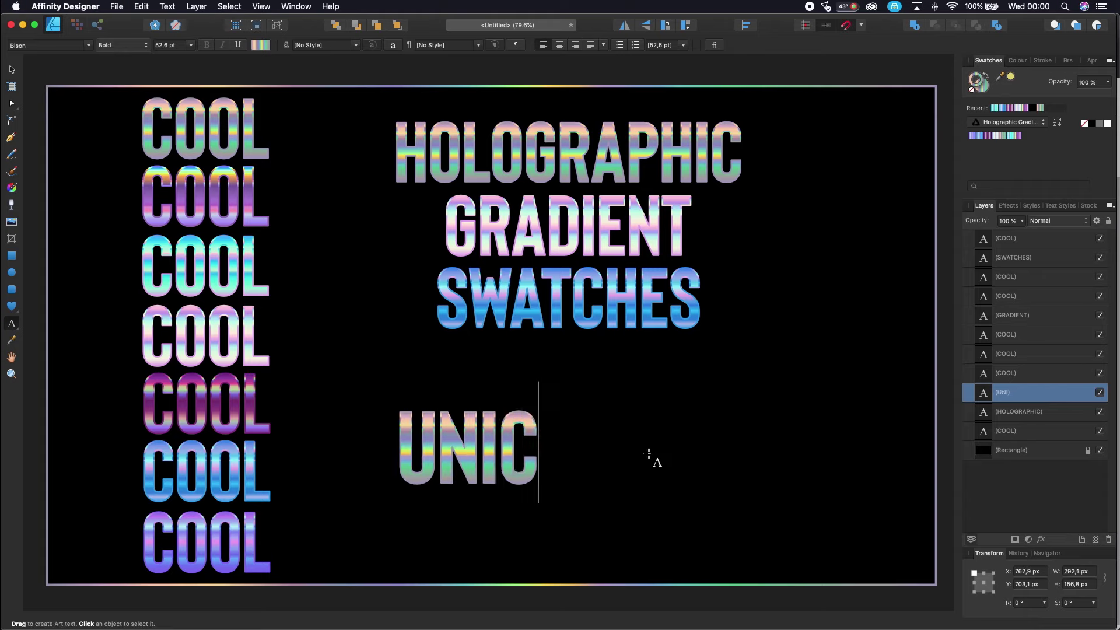
{"action": "type", "text": "ORN"}
{"action": "key", "text": "Escape"}
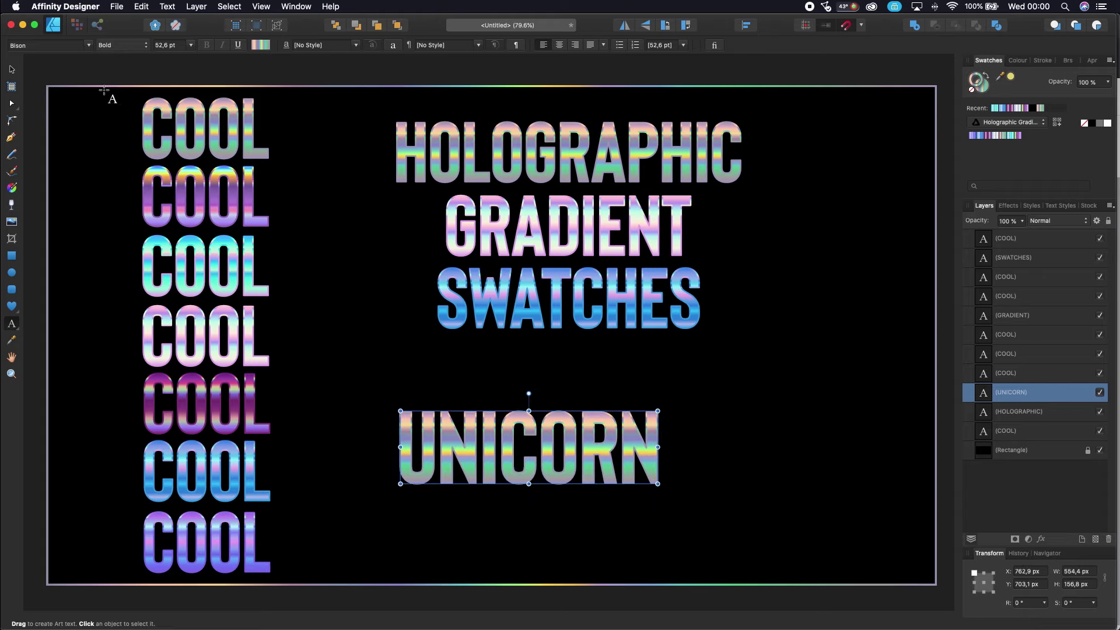
{"action": "left_click", "coordinate": [11, 69]}
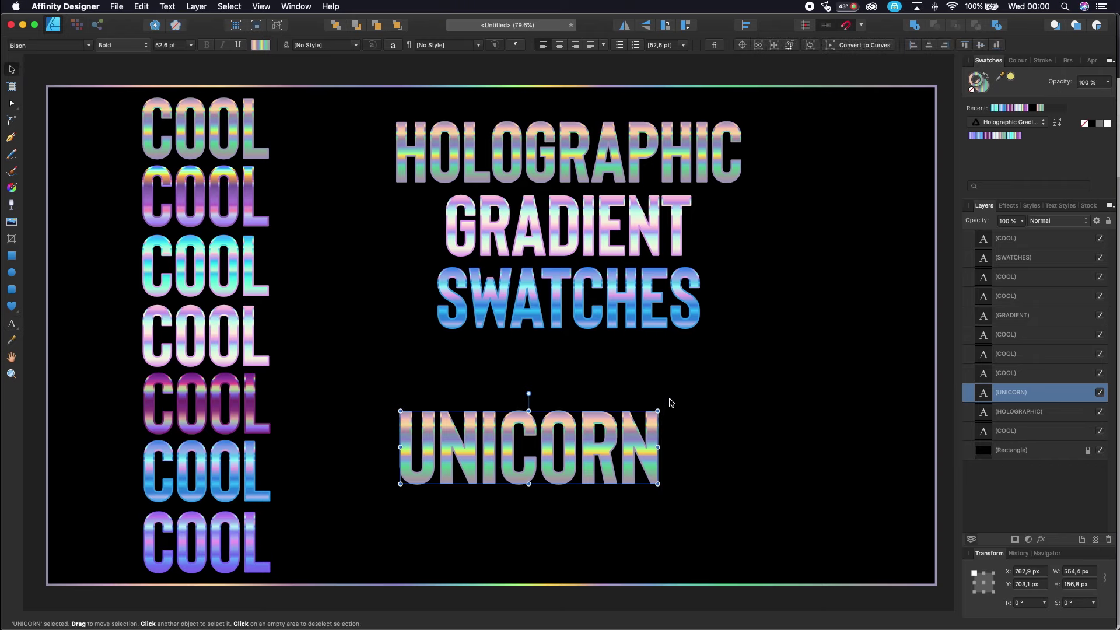
{"action": "left_click_drag", "start_coordinate": [658, 411], "coordinate": [698, 381]}
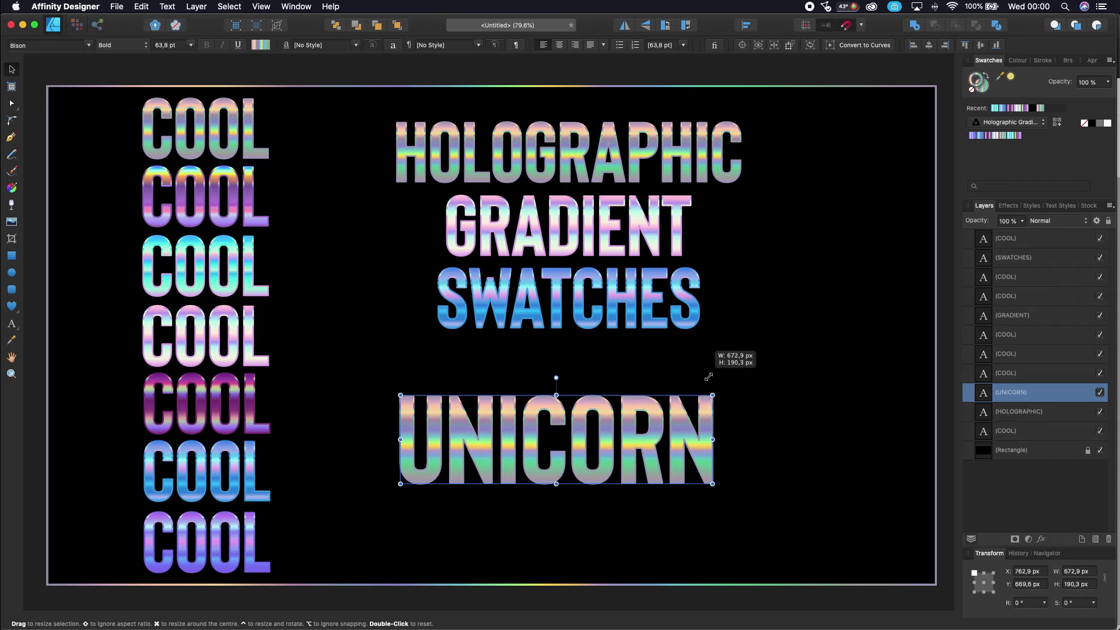
{"action": "left_click_drag", "start_coordinate": [698, 380], "coordinate": [713, 376]}
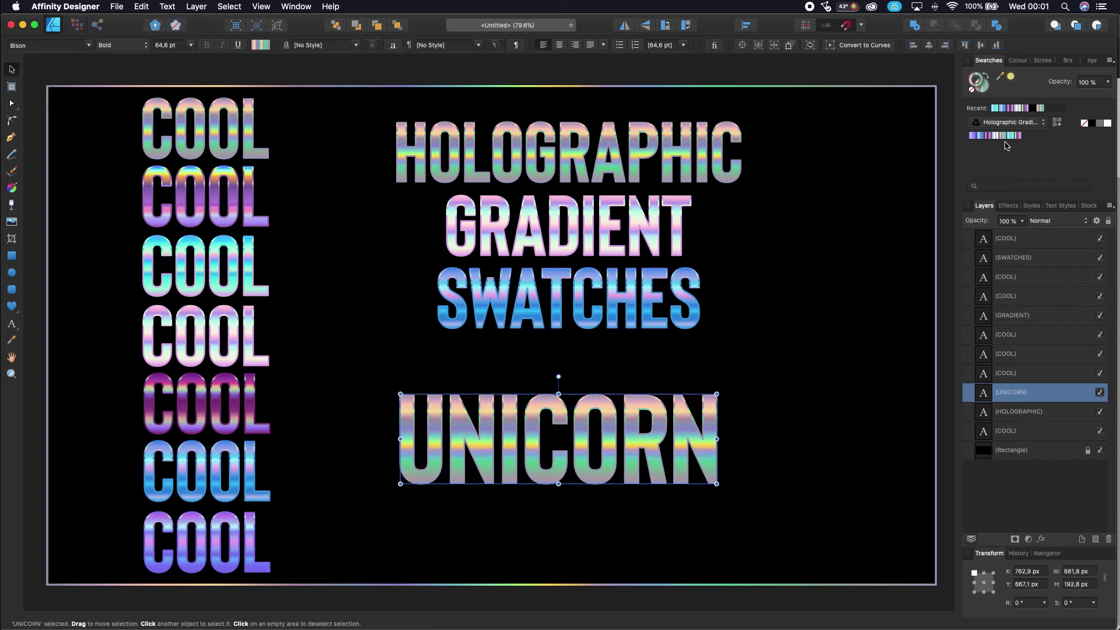
Step: Apply a new holographic gradient to UNICORN and place it at about X 785.9, Y 634.8 px
{"action": "left_click", "coordinate": [1012, 136]}
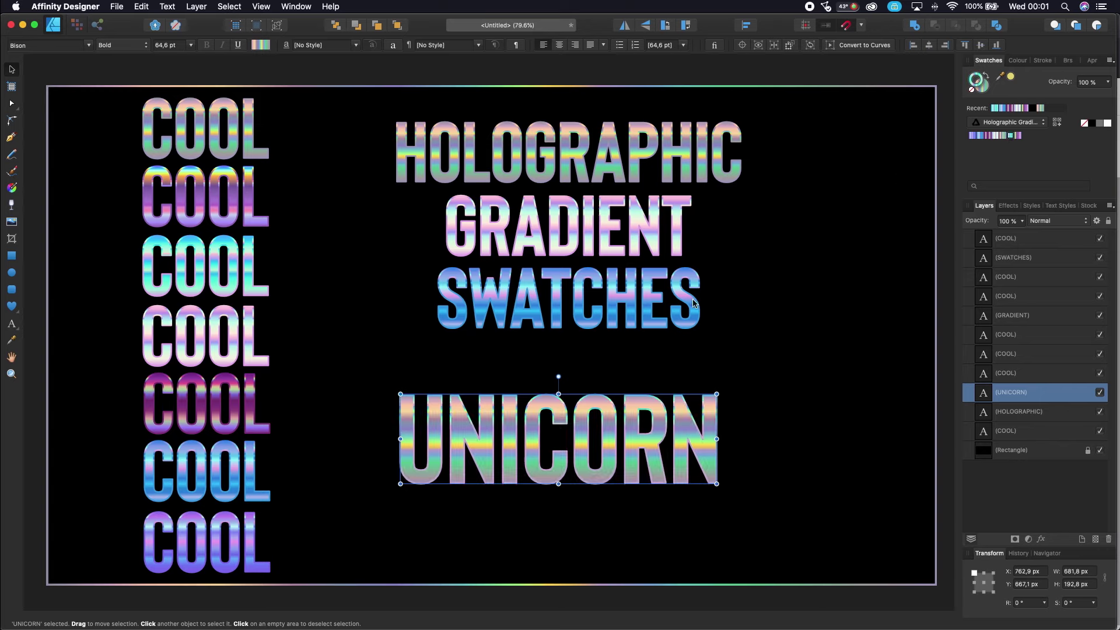
{"action": "left_click", "coordinate": [624, 363]}
{"action": "left_click_drag", "start_coordinate": [526, 447], "coordinate": [537, 430]}
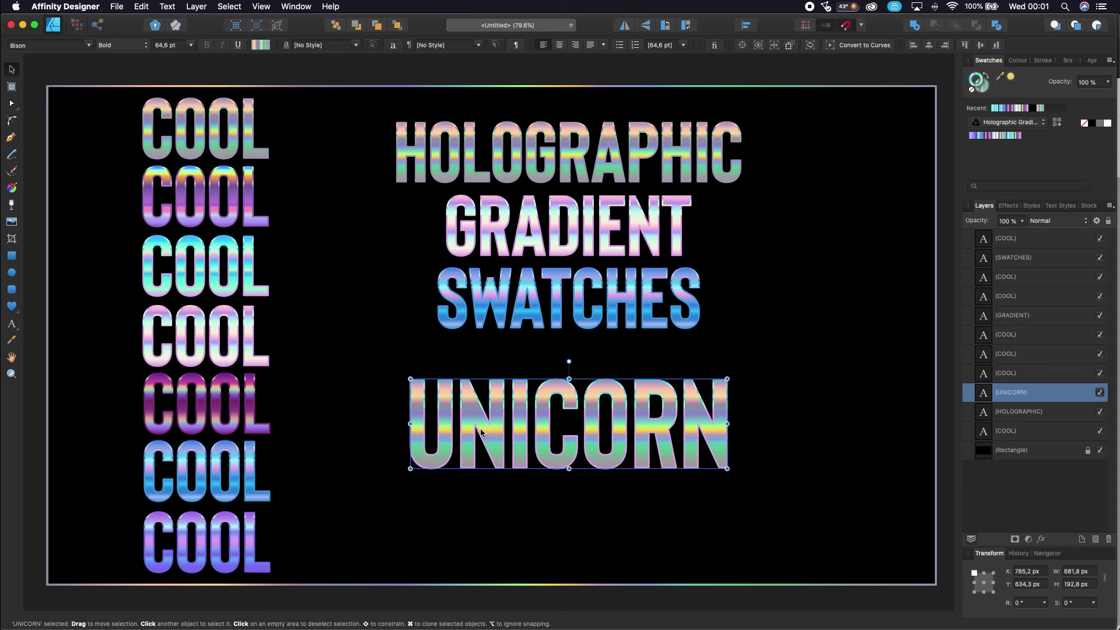
{"action": "scroll", "coordinate": [481, 432], "scroll_direction": "up", "scroll_amount": 2}
{"action": "scroll", "coordinate": [481, 432], "scroll_direction": "up", "scroll_amount": 2}
{"action": "scroll", "coordinate": [478, 431], "scroll_direction": "up", "scroll_amount": 2}
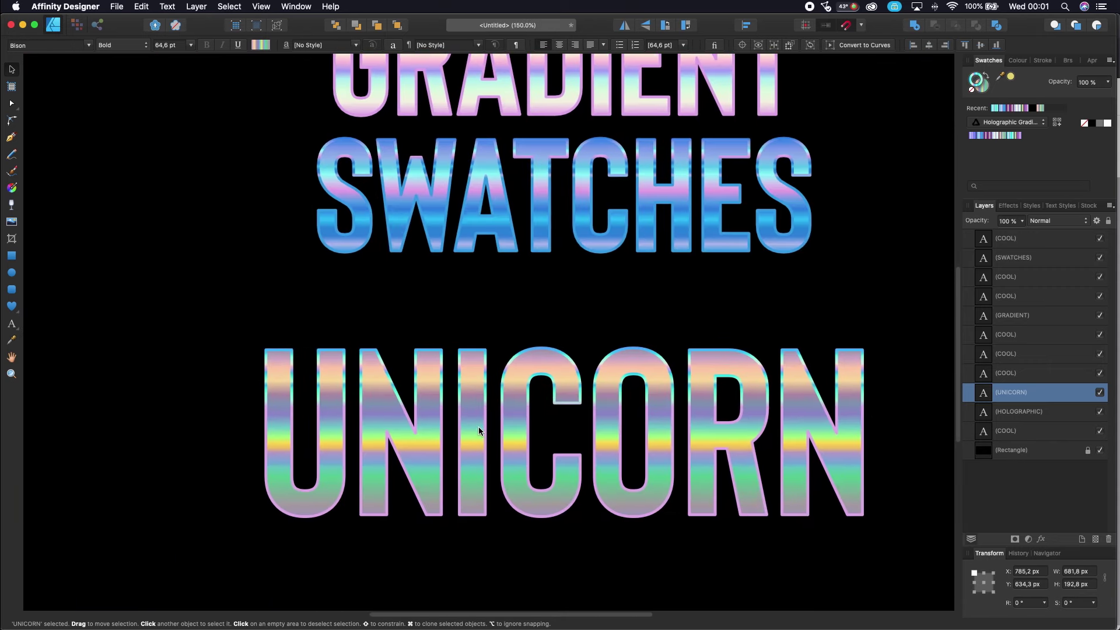
{"action": "scroll", "coordinate": [478, 431], "scroll_direction": "down", "scroll_amount": 2}
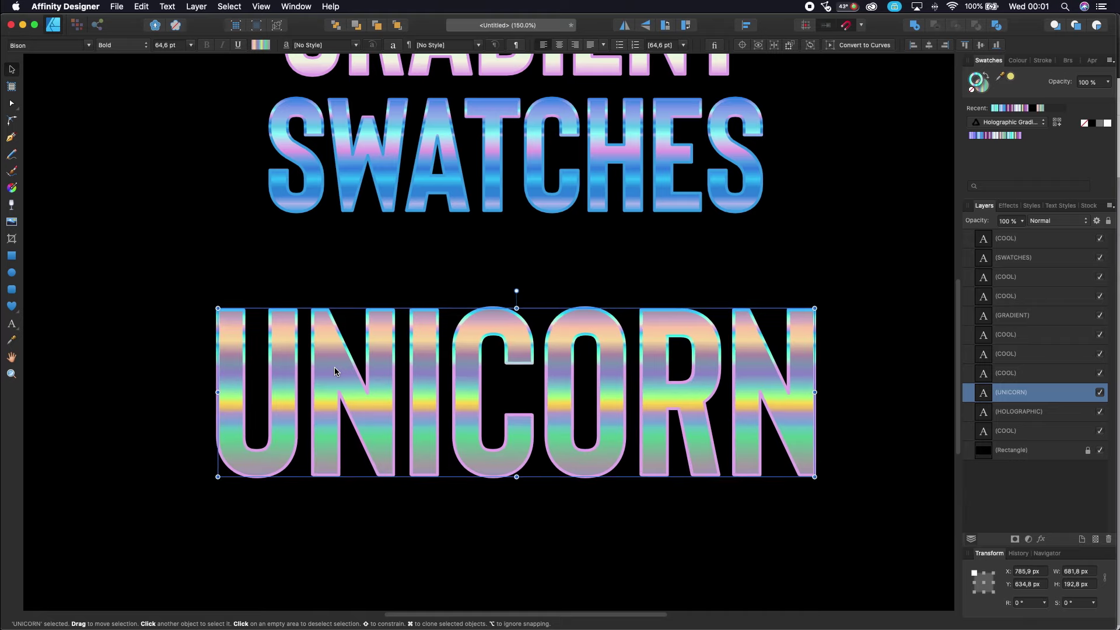
Step: Stack a few tiny-offset UNICORN duplicates, remove the last copy, and deselect the text
{"action": "left_click_drag", "start_coordinate": [334, 367], "coordinate": [334, 367]}
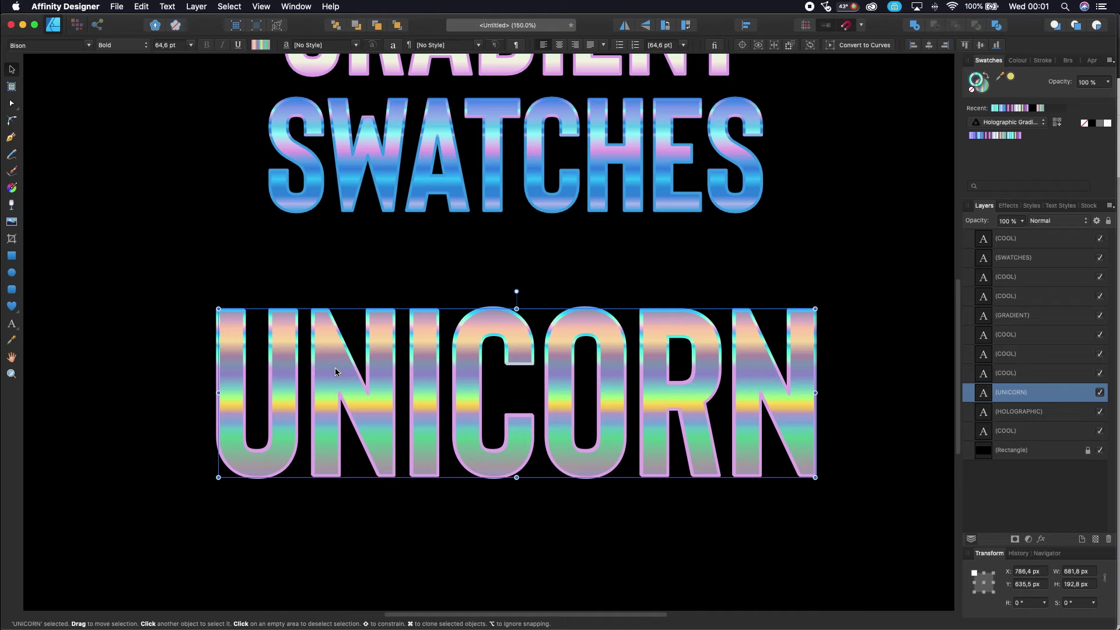
{"action": "left_click_drag", "start_coordinate": [335, 367], "coordinate": [334, 367]}
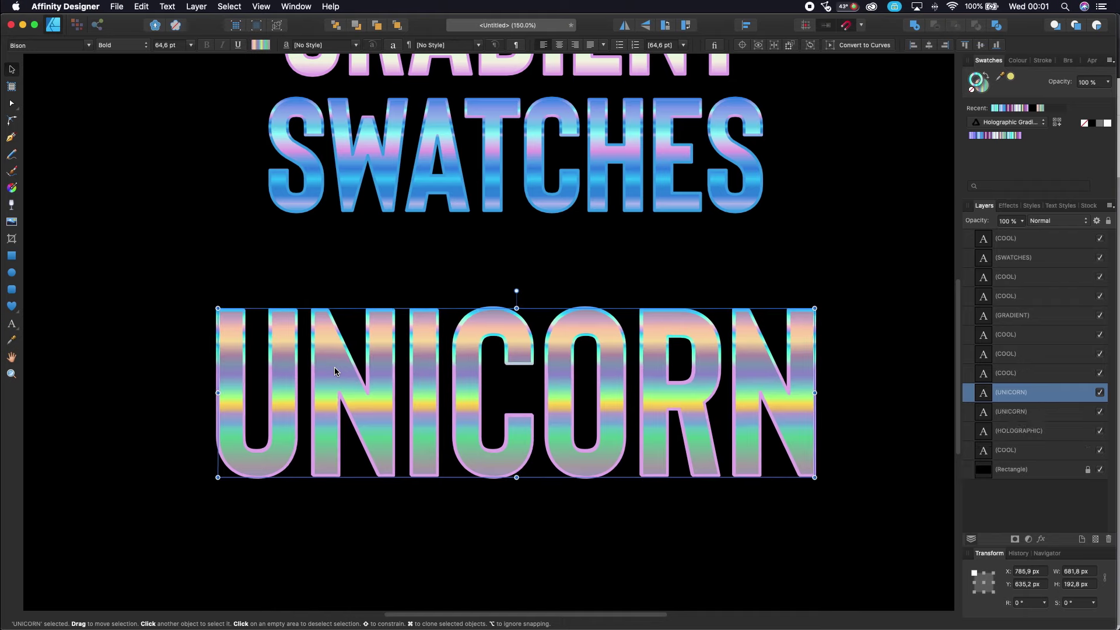
{"action": "key", "text": "super+j"}
{"action": "key", "text": "super+j"}
{"action": "key", "text": "super+j"}
{"action": "key", "text": "super+j"}
{"action": "key", "text": "super+j"}
{"action": "key", "text": "super+j"}
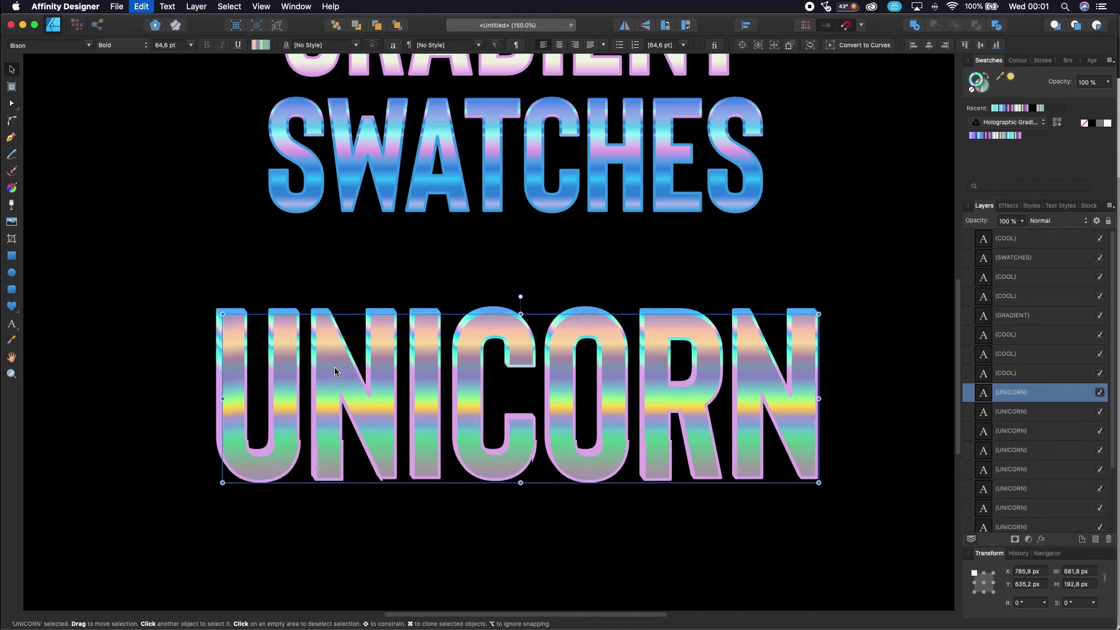
{"action": "key", "text": "super+j"}
{"action": "key", "text": "super+j"}
{"action": "key", "text": "super+j"}
{"action": "key", "text": "super+j"}
{"action": "key", "text": "super+j"}
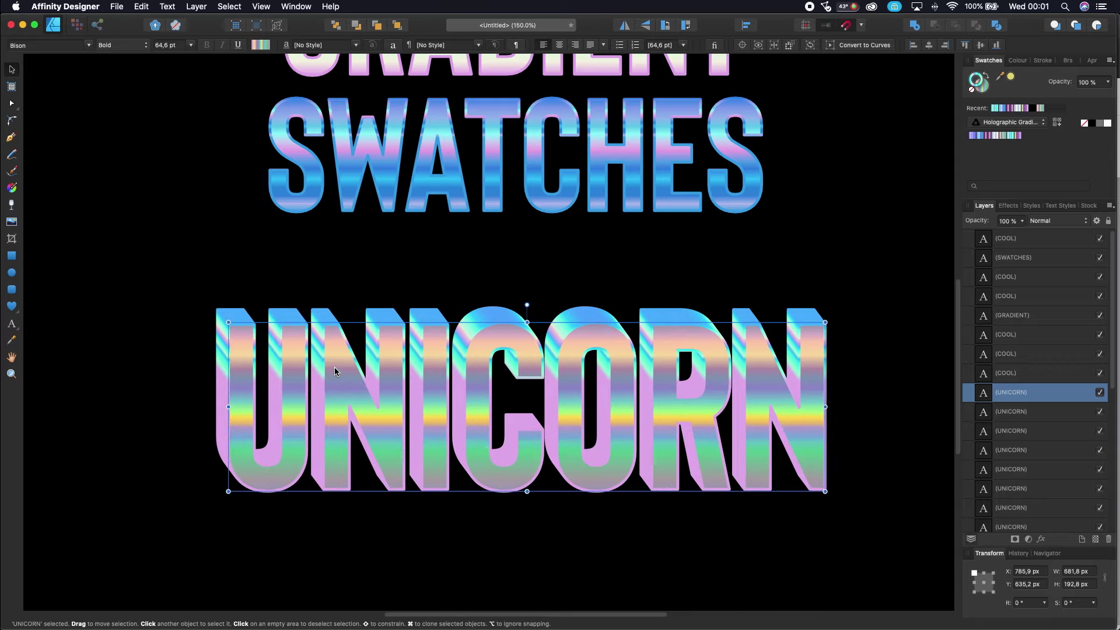
{"action": "key", "text": "super+z"}
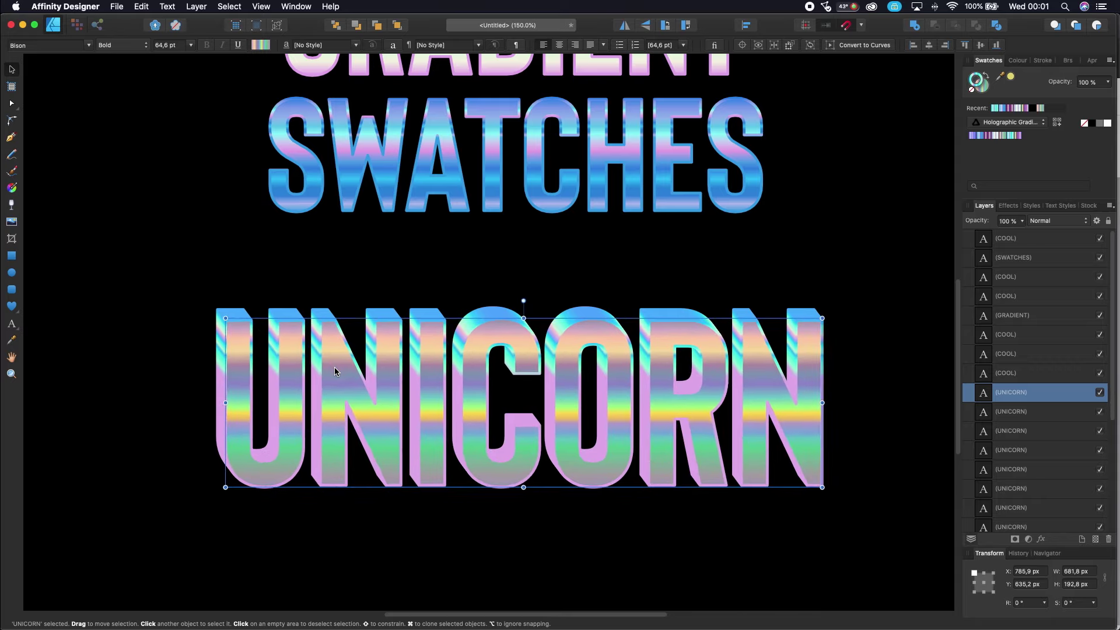
{"action": "left_click", "coordinate": [324, 574]}
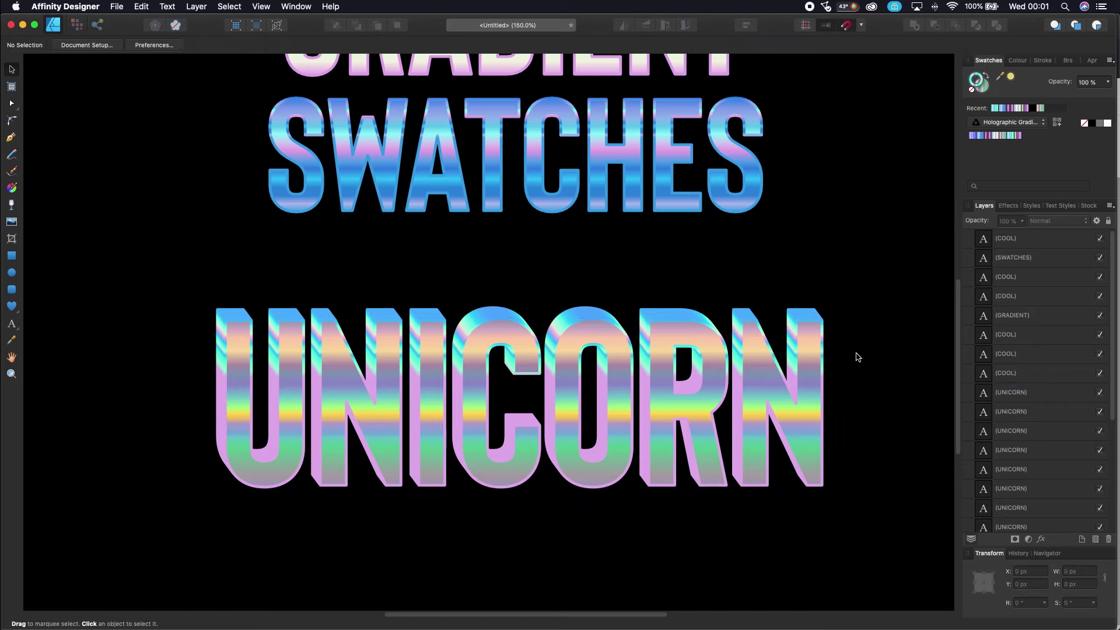
Step: Select all fourteen UNICORN layers, tag them green, and bring up their layer effects
{"action": "left_click_drag", "start_coordinate": [862, 304], "coordinate": [169, 533]}
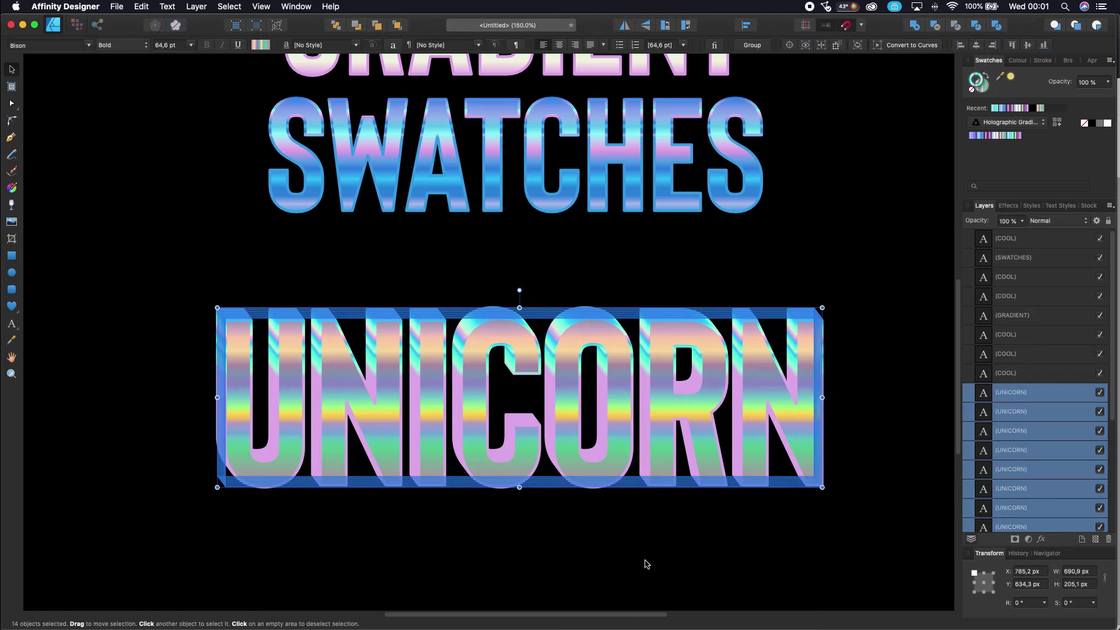
{"action": "scroll", "coordinate": [1062, 437], "scroll_direction": "down", "scroll_amount": 5}
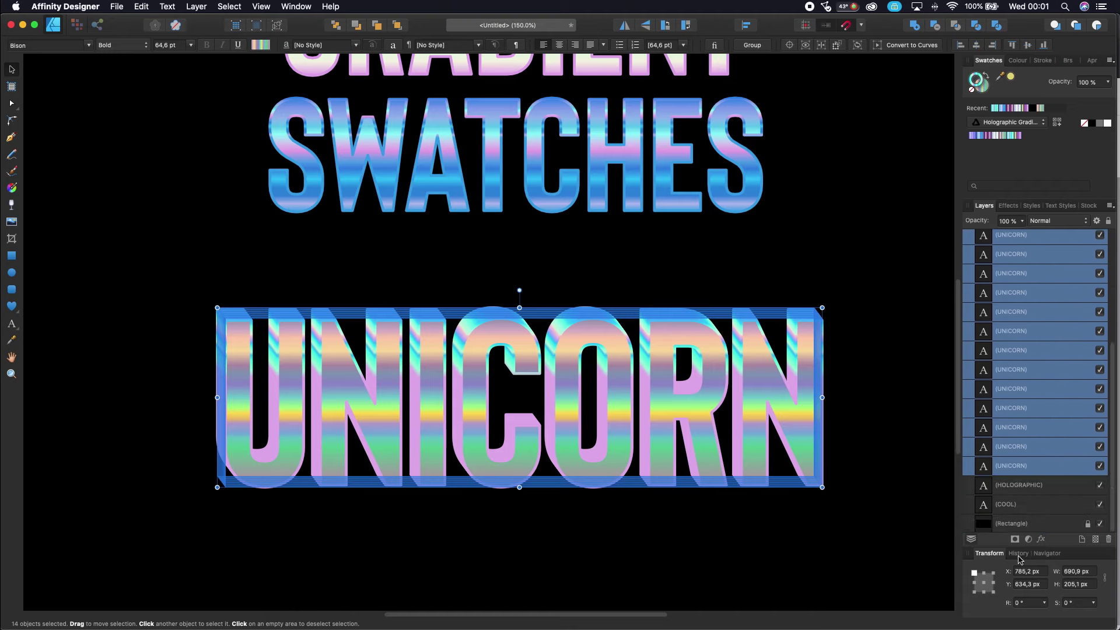
{"action": "right_click", "coordinate": [1037, 459]}
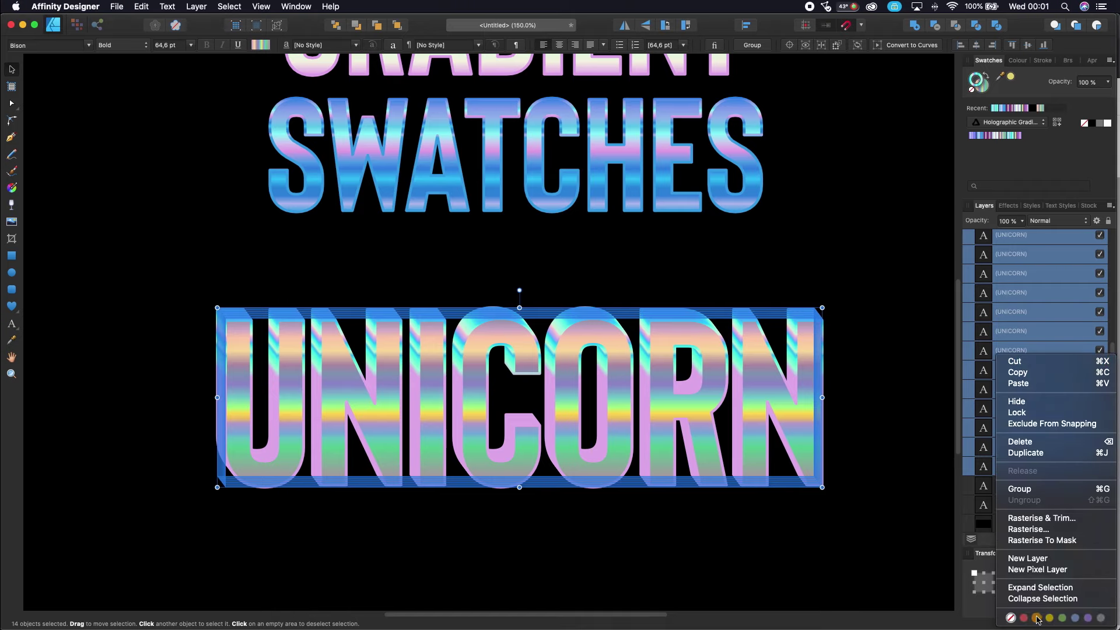
{"action": "left_click", "coordinate": [1063, 618]}
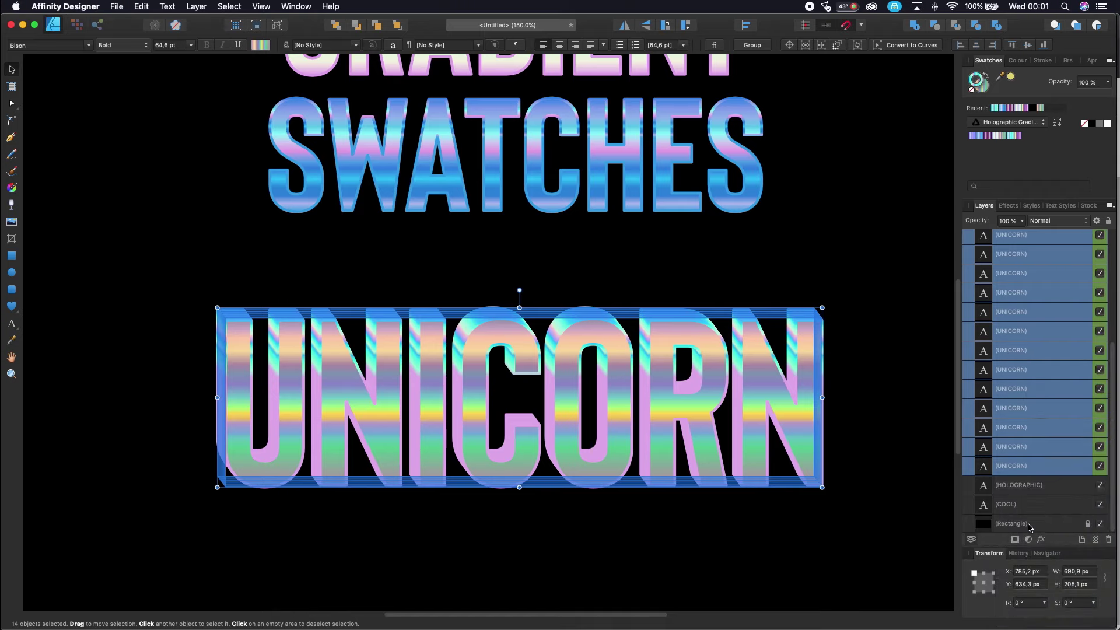
{"action": "left_click", "coordinate": [1043, 540]}
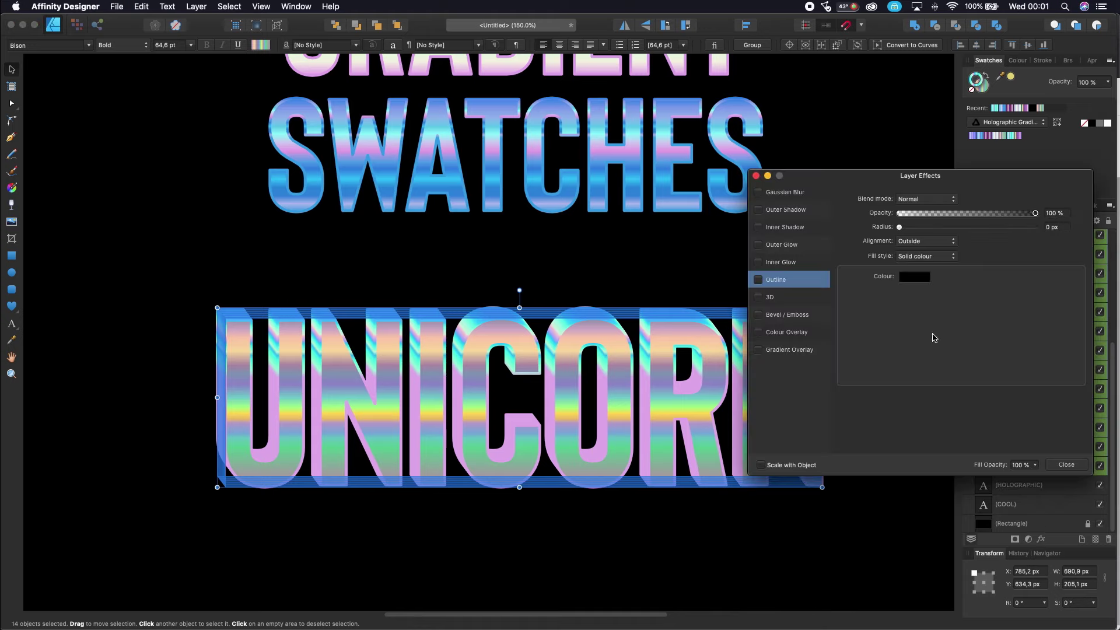
Step: Enable a gradient Outline on UNICORN with a blue (hue 225) start stop and 0.2 px radius
{"action": "left_click", "coordinate": [766, 280]}
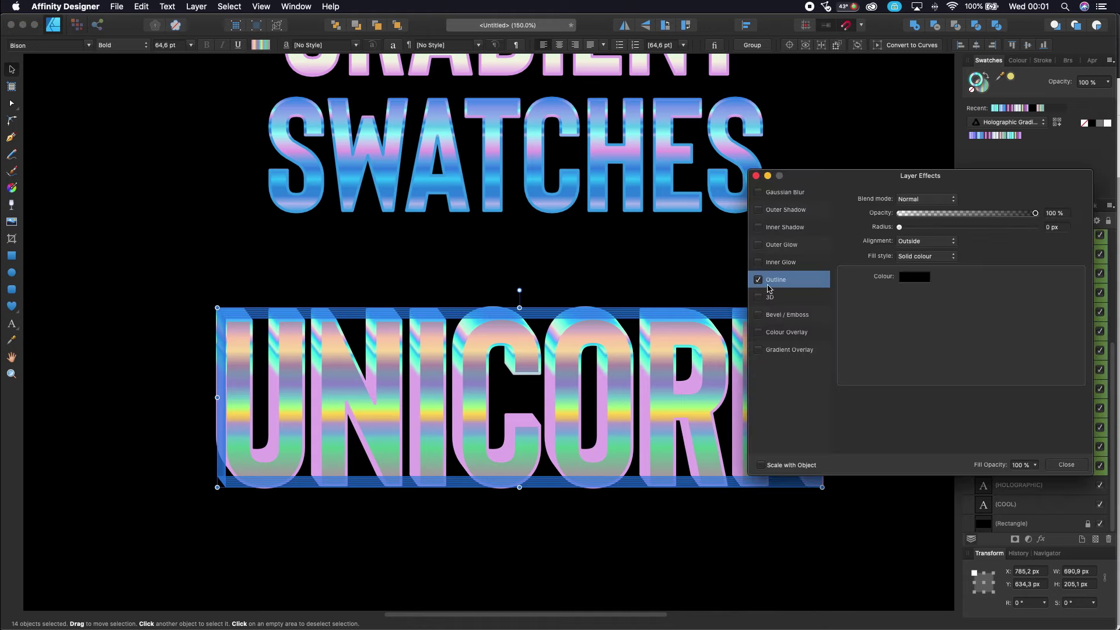
{"action": "left_click", "coordinate": [926, 257]}
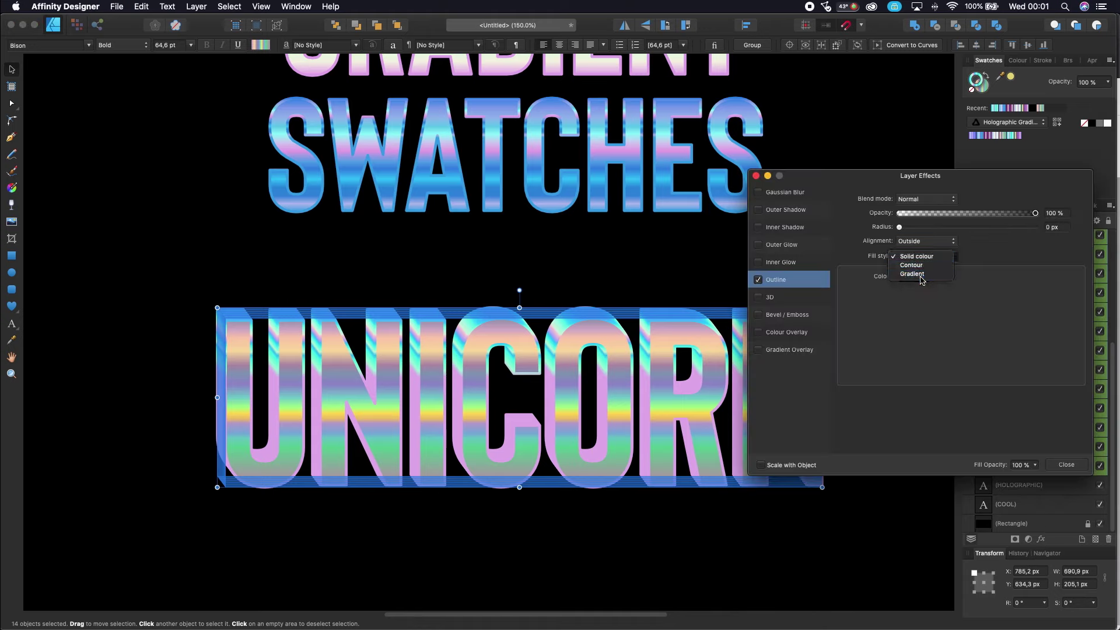
{"action": "left_click", "coordinate": [920, 274]}
{"action": "left_click", "coordinate": [918, 303]}
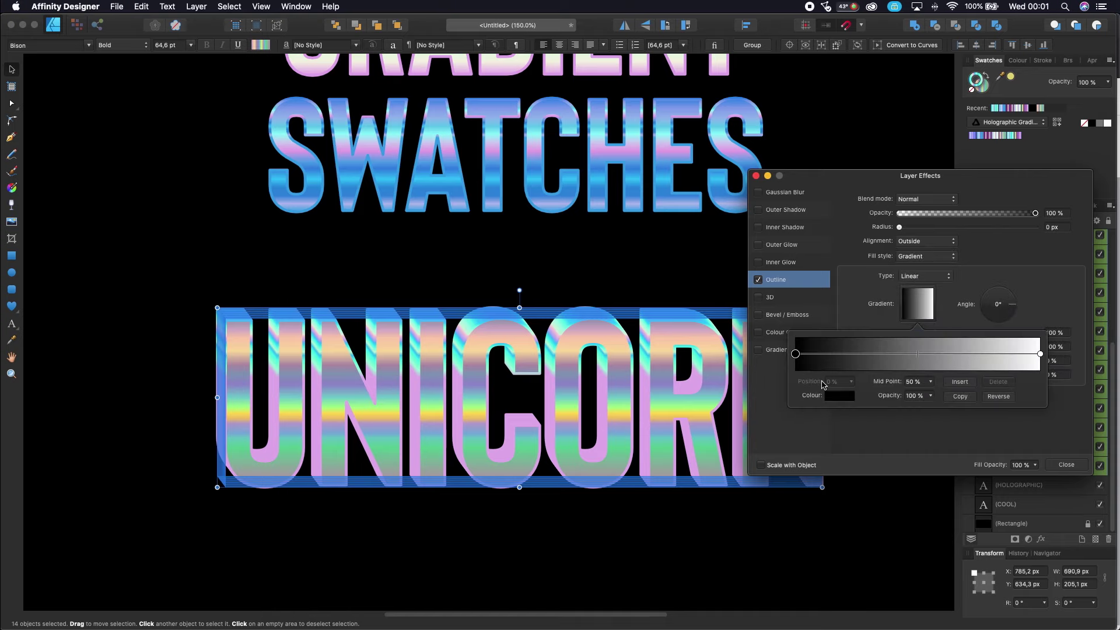
{"action": "left_click", "coordinate": [842, 397]}
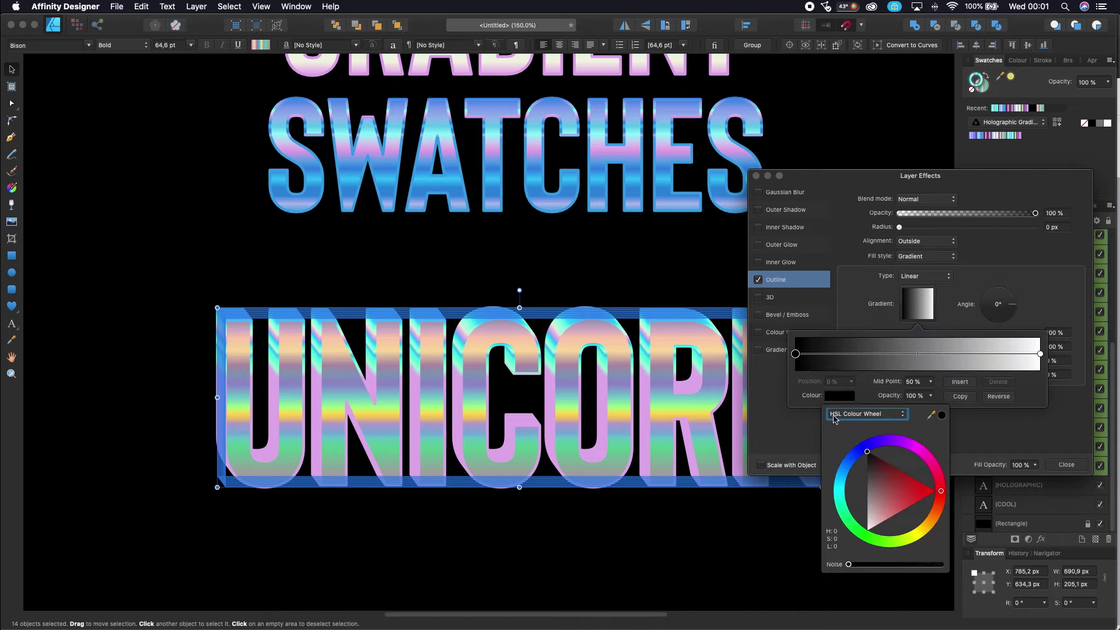
{"action": "left_click", "coordinate": [867, 447]}
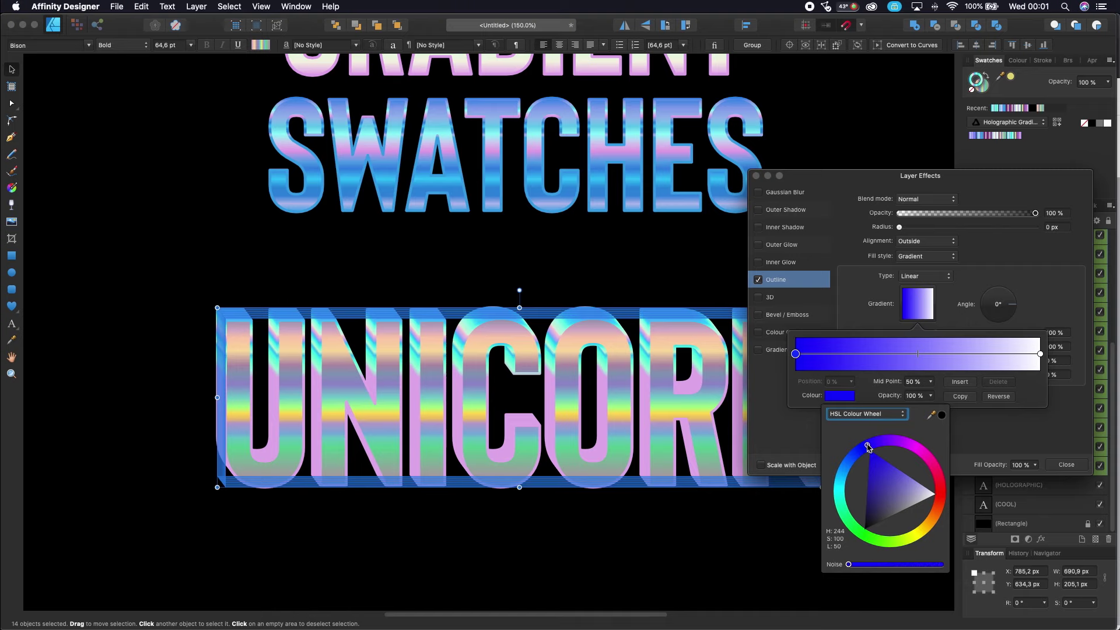
{"action": "left_click_drag", "start_coordinate": [868, 447], "coordinate": [856, 456]}
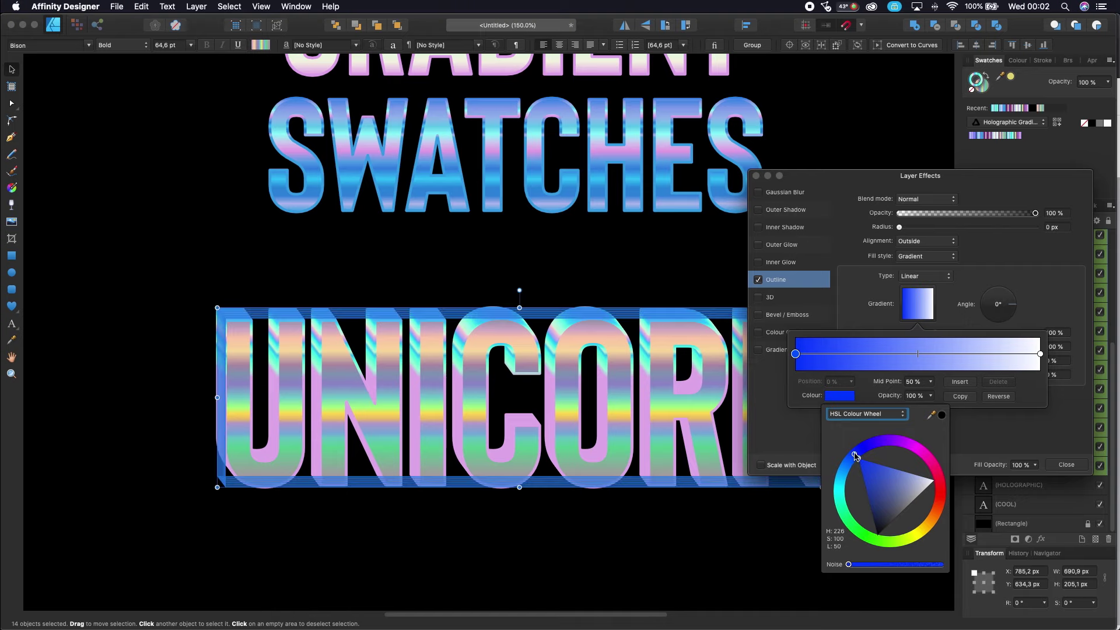
{"action": "left_click", "coordinate": [899, 227]}
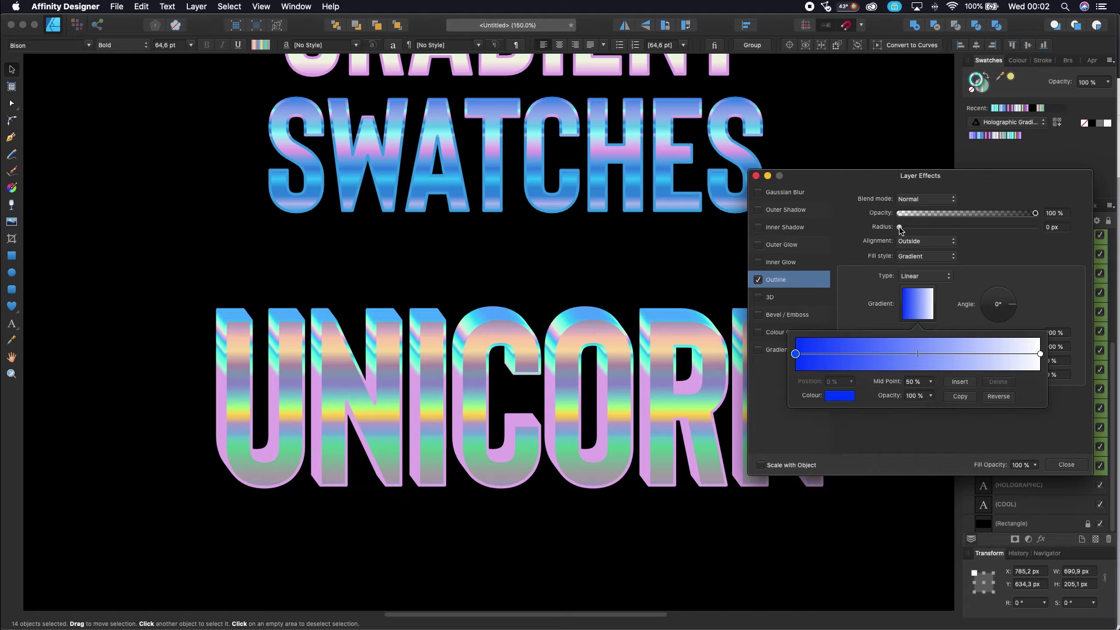
{"action": "left_click_drag", "start_coordinate": [902, 229], "coordinate": [906, 229]}
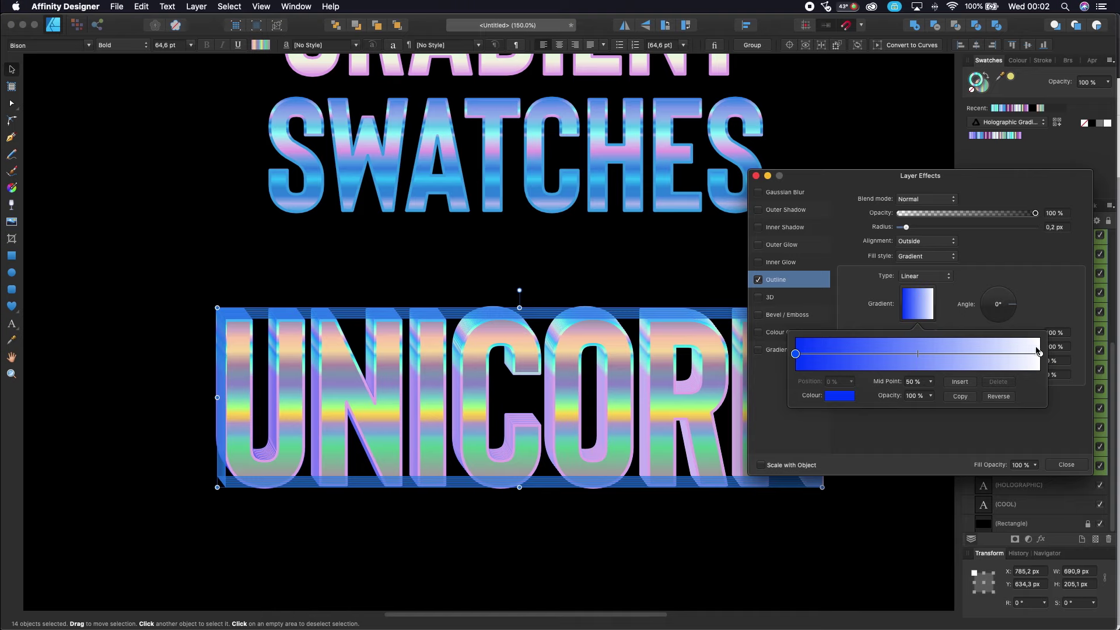
Step: Make the outline gradient's end stop green and raise the outline radius to 0.3 px
{"action": "left_click", "coordinate": [1040, 354]}
{"action": "left_click", "coordinate": [842, 396]}
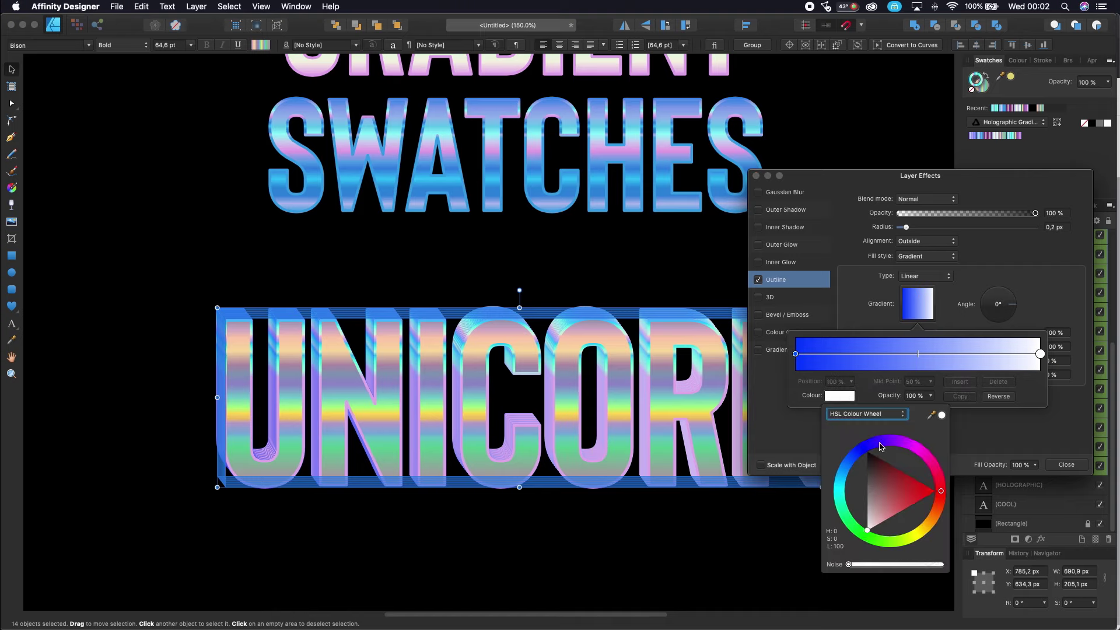
{"action": "mouse_move", "coordinate": [854, 532]}
{"action": "left_mouse_down"}
{"action": "mouse_move", "coordinate": [864, 536]}
{"action": "mouse_move", "coordinate": [849, 515]}
{"action": "left_mouse_up"}
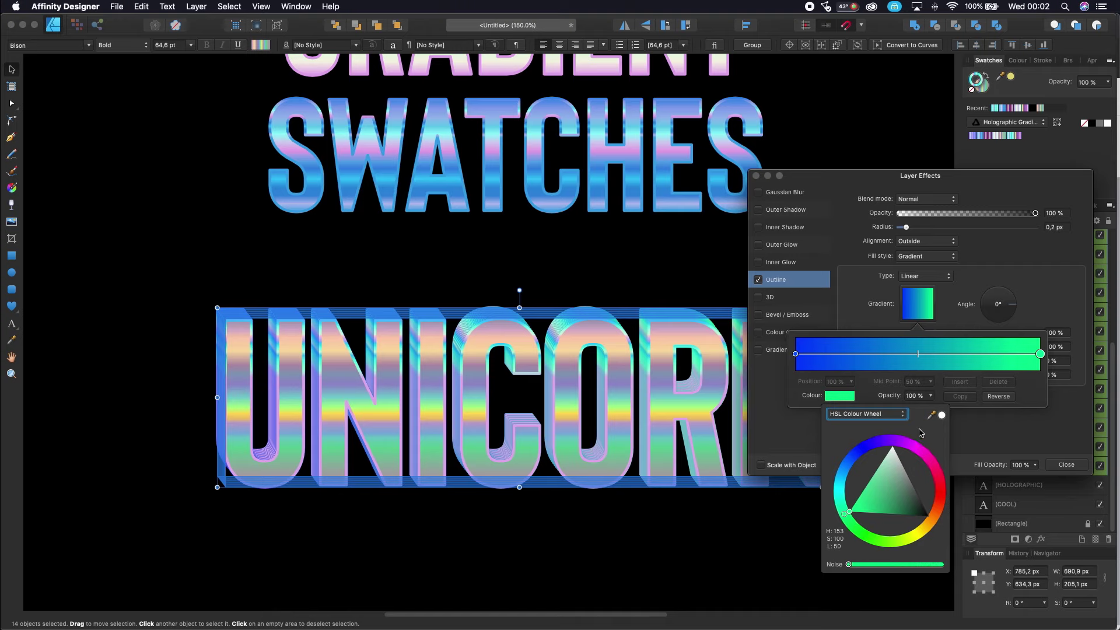
{"action": "left_click", "coordinate": [907, 228]}
{"action": "left_click_drag", "start_coordinate": [911, 228], "coordinate": [911, 228]}
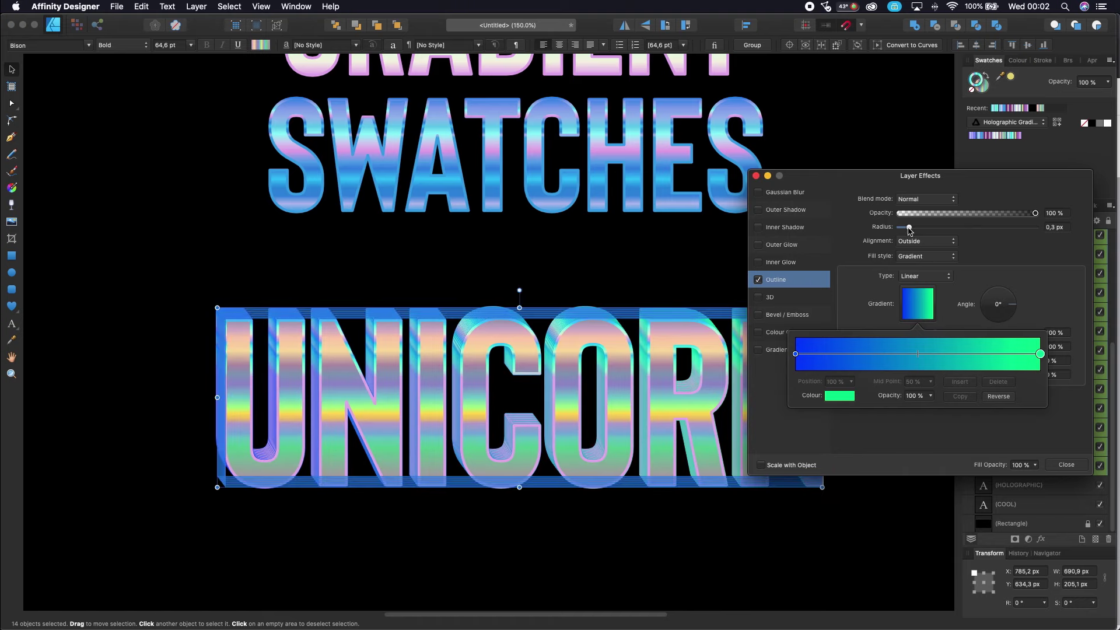
{"action": "key", "text": "super+equal"}
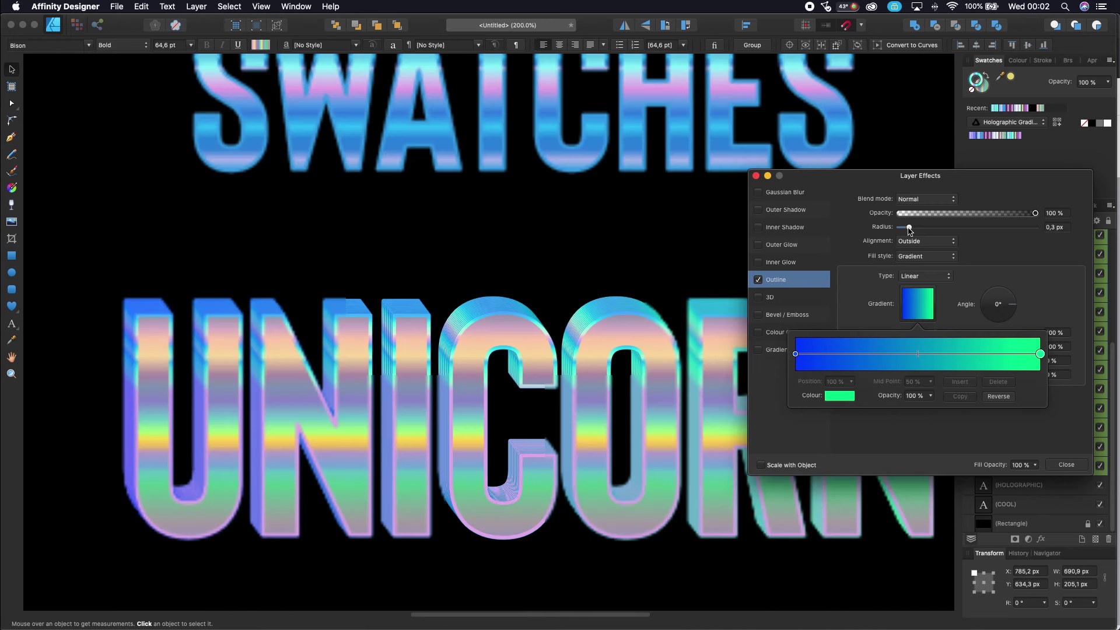
Step: Rotate the outline gradient to 90°, close Layer Effects, and deselect the UNICORN copies
{"action": "left_click", "coordinate": [996, 317]}
{"action": "left_click_drag", "start_coordinate": [998, 315], "coordinate": [1002, 293]}
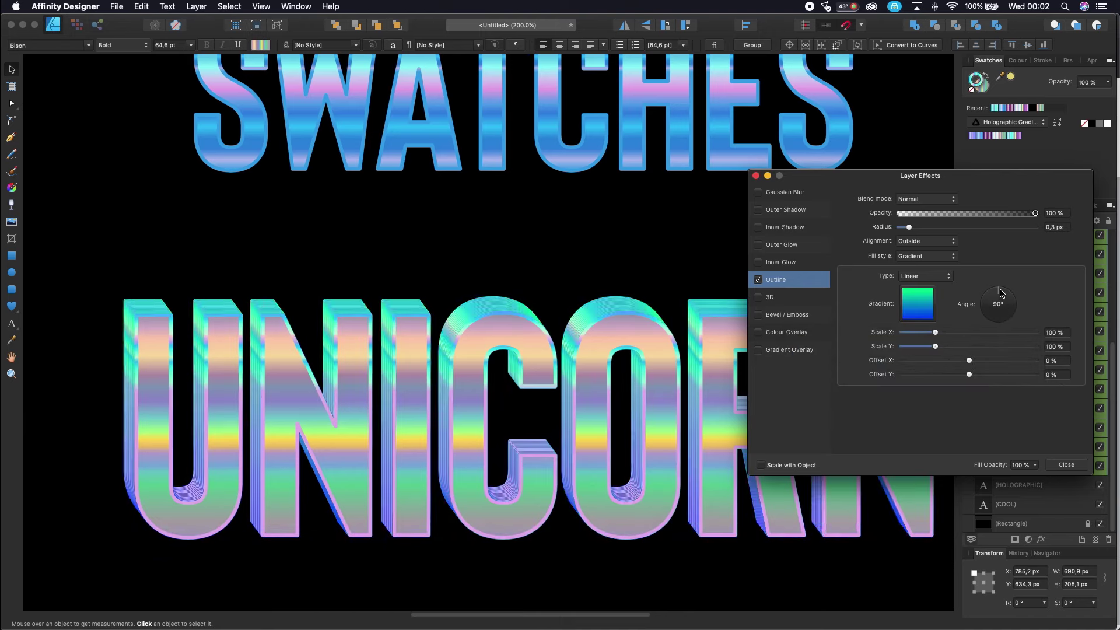
{"action": "left_click_drag", "start_coordinate": [1001, 294], "coordinate": [1002, 332]}
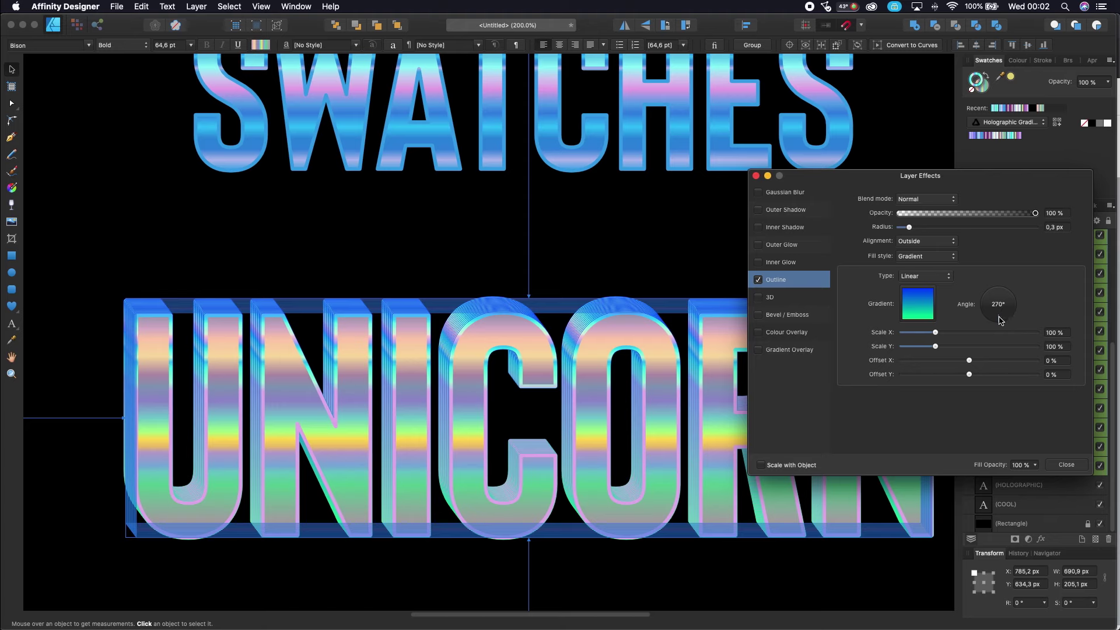
{"action": "left_click_drag", "start_coordinate": [999, 320], "coordinate": [998, 294]}
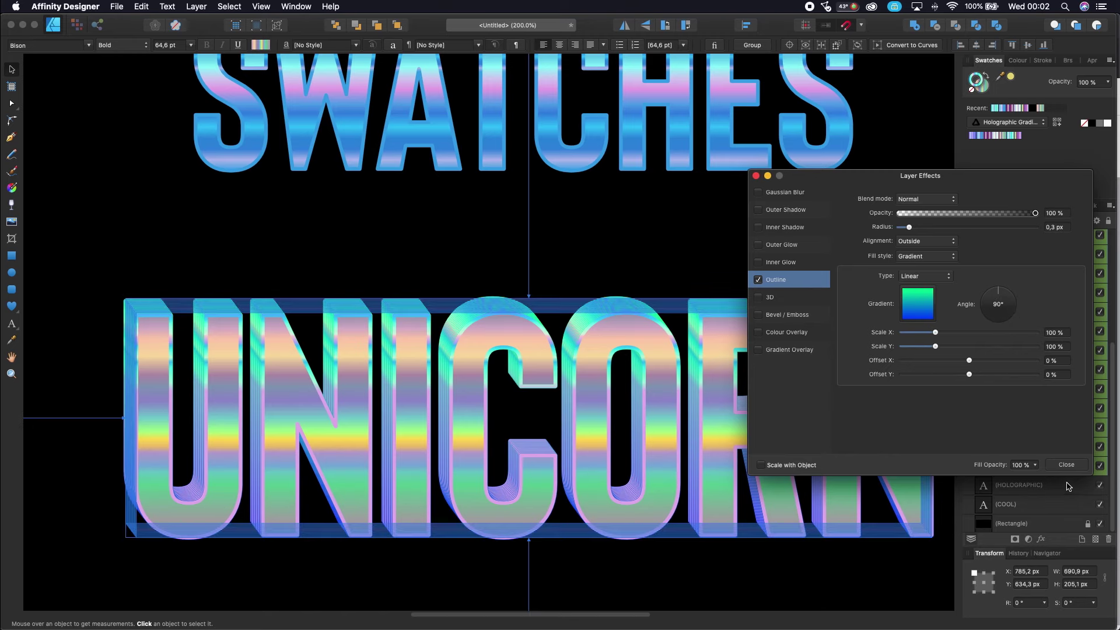
{"action": "left_click", "coordinate": [1067, 465]}
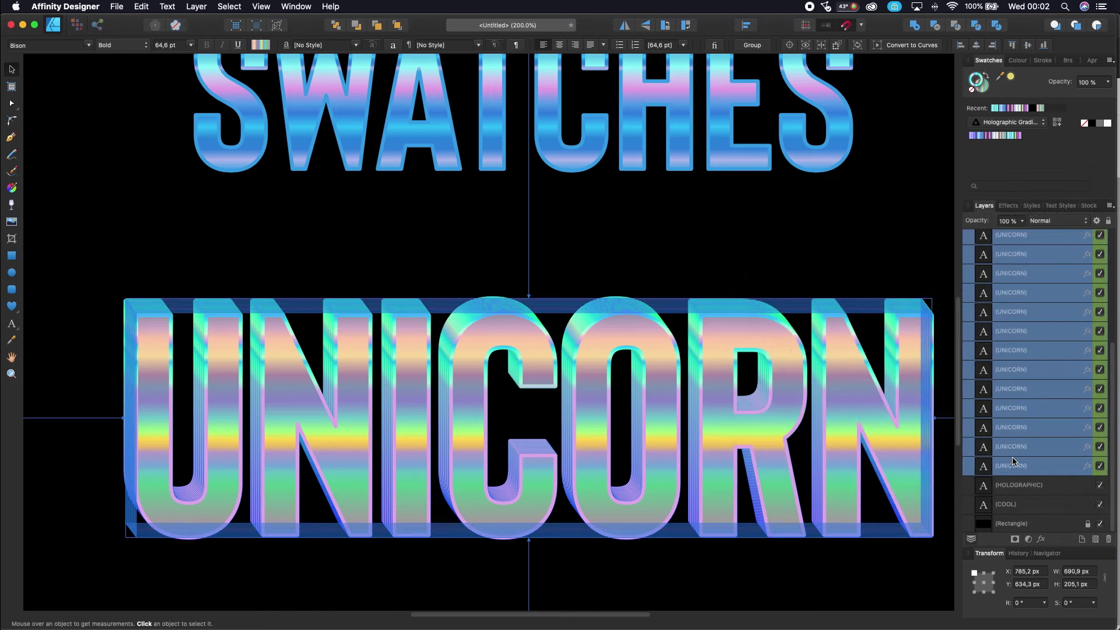
{"action": "left_click", "coordinate": [740, 255]}
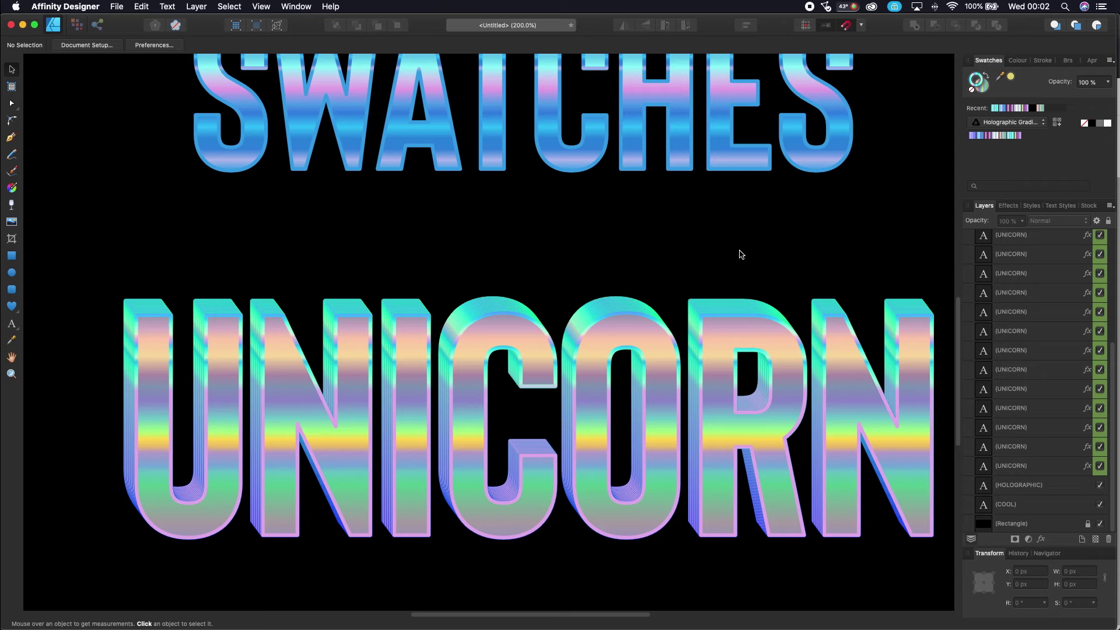
{"action": "scroll", "coordinate": [740, 255], "scroll_direction": "right", "scroll_amount": 2}
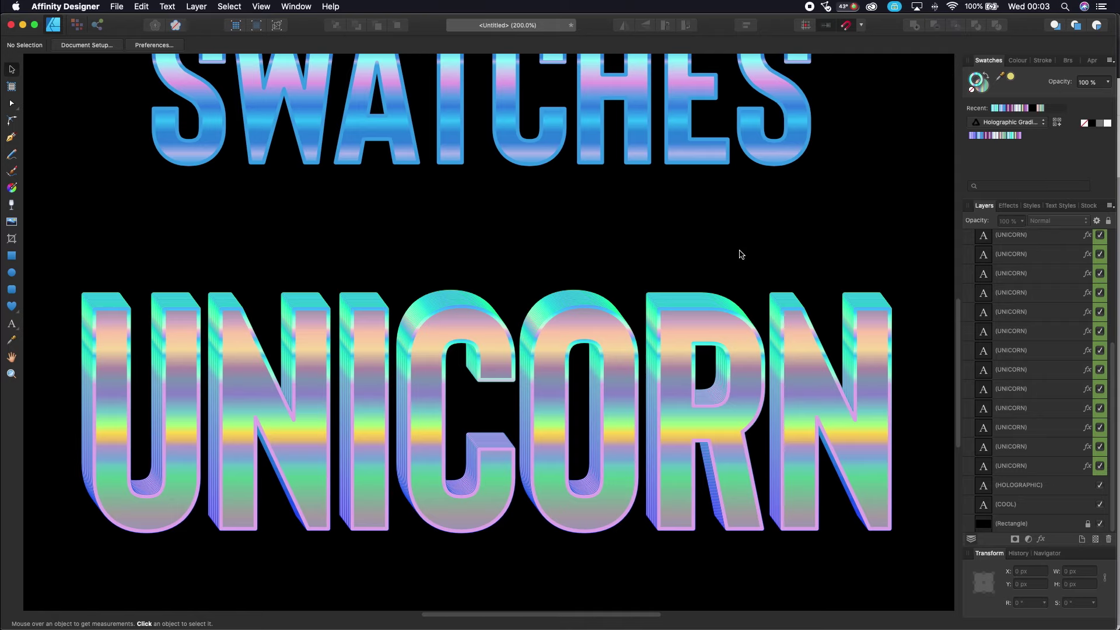
{"action": "key", "text": "super+minus"}
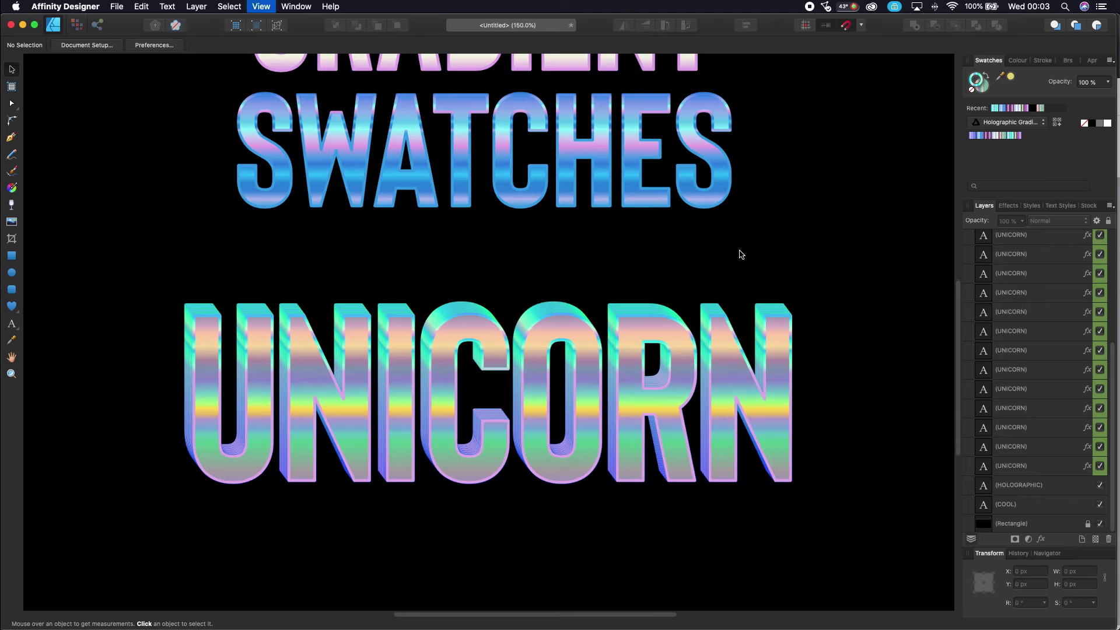
{"action": "key", "text": "super+minus"}
{"action": "key", "text": "super+minus"}
{"action": "key", "text": "super+equal"}
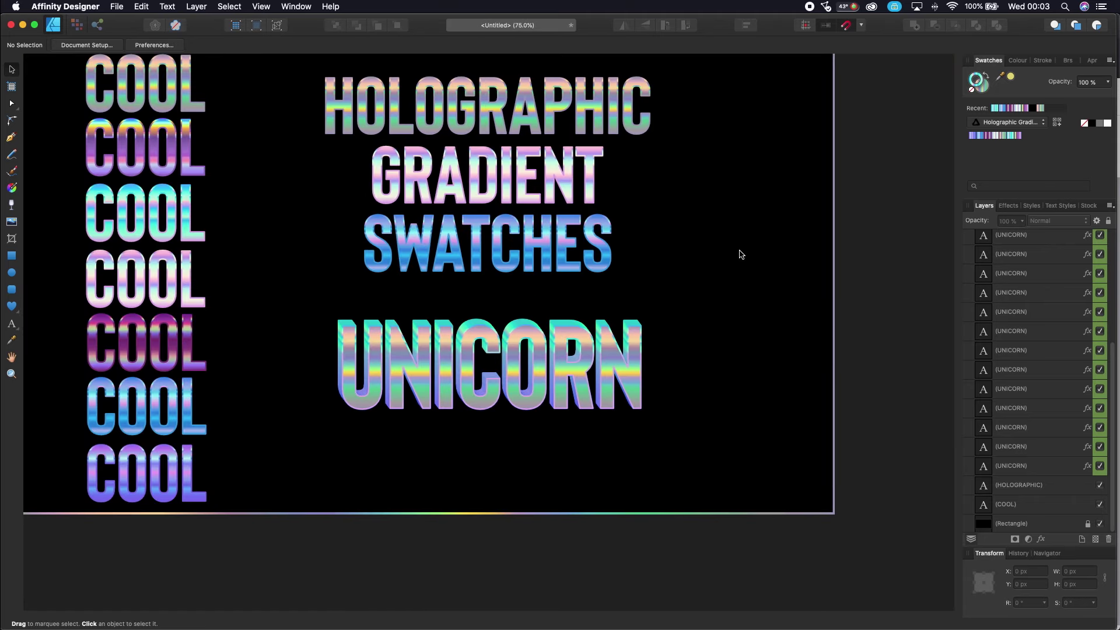
{"action": "key", "text": "super+equal"}
{"action": "key", "text": "super+equal"}
{"action": "key", "text": "super+equal"}
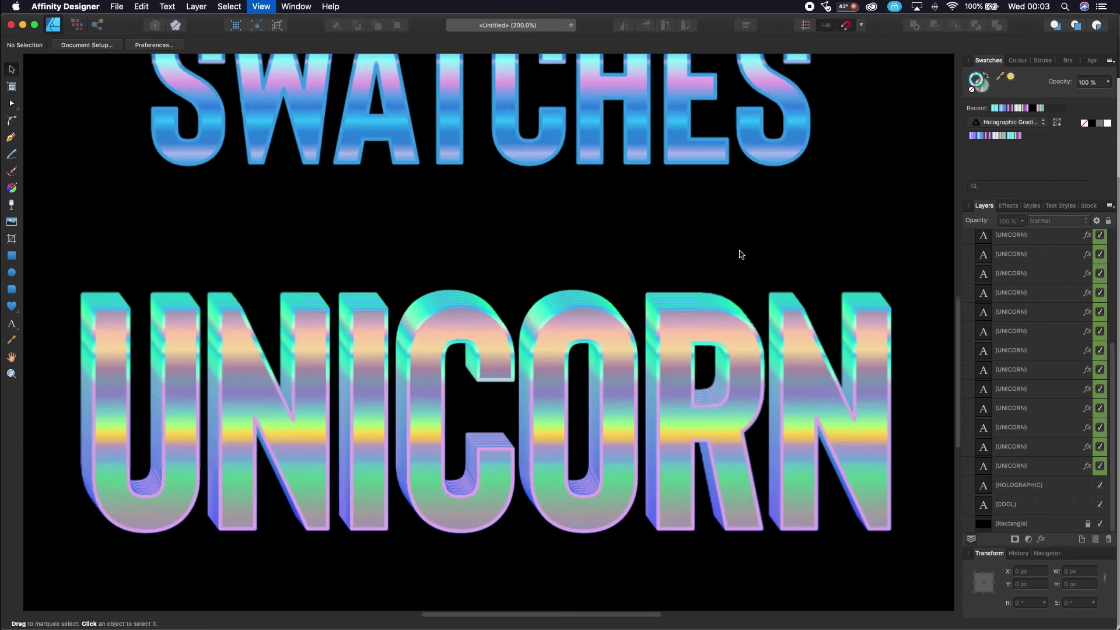
{"action": "scroll", "coordinate": [738, 251], "scroll_direction": "down", "scroll_amount": 1}
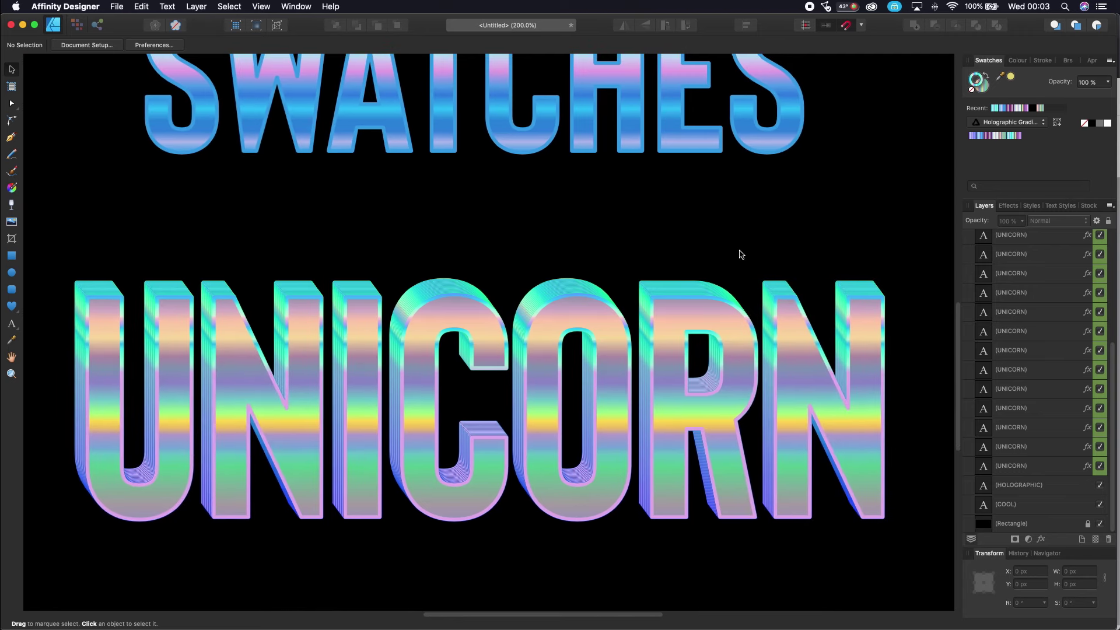